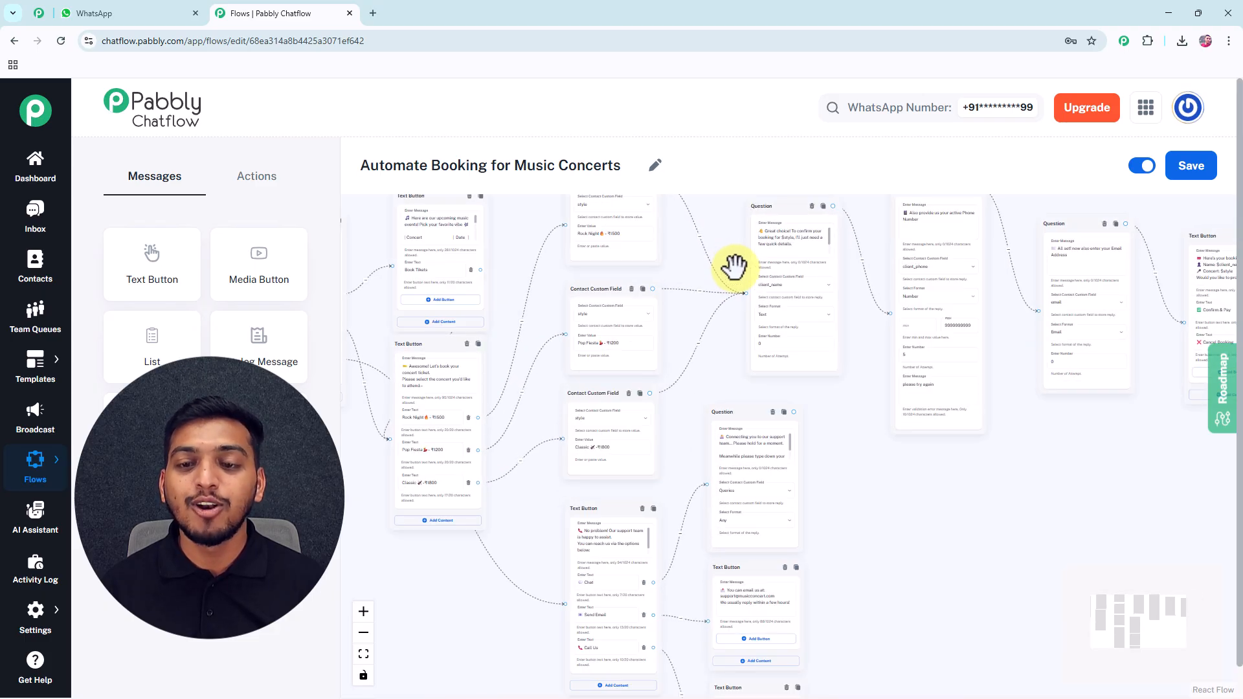
Review the whole booking flow on the canvas, then switch to the WhatsApp chat tab for testing.
scroll(737, 269, up, 3)
mouse_move(794, 279)
mouse_down()
mouse_move(874, 280)
mouse_move(813, 284)
mouse_up()
scroll(760, 264, down, 3)
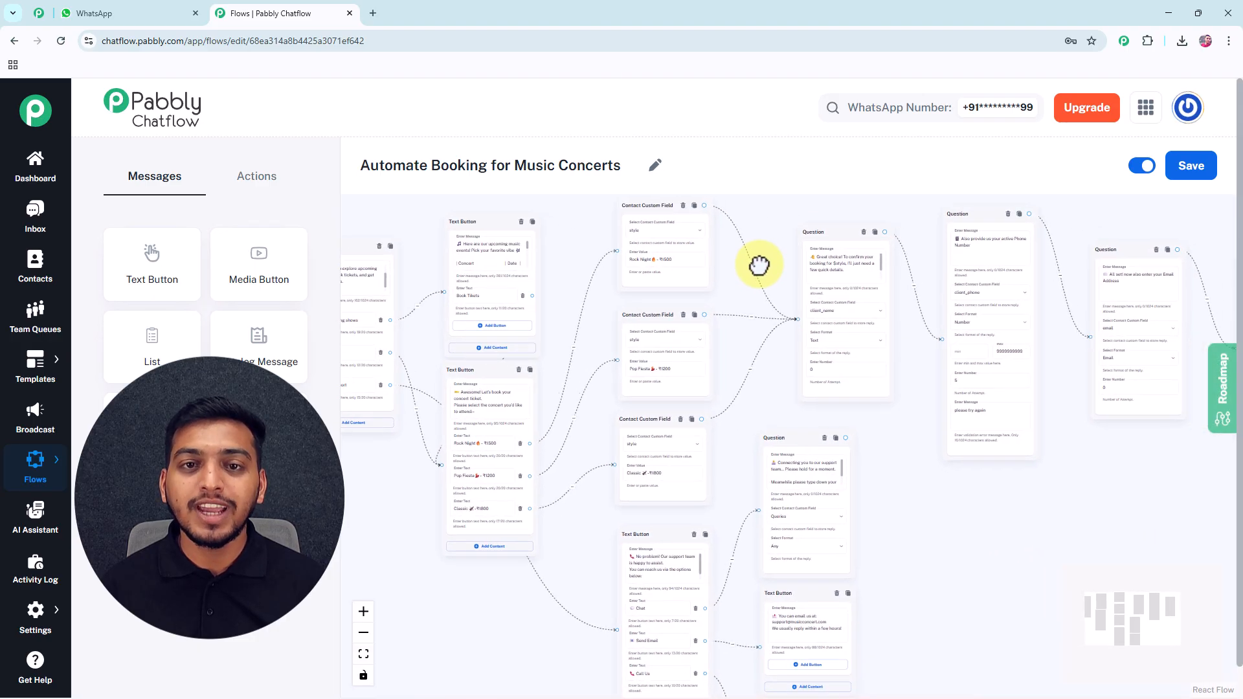
drag(835, 382, 929, 460)
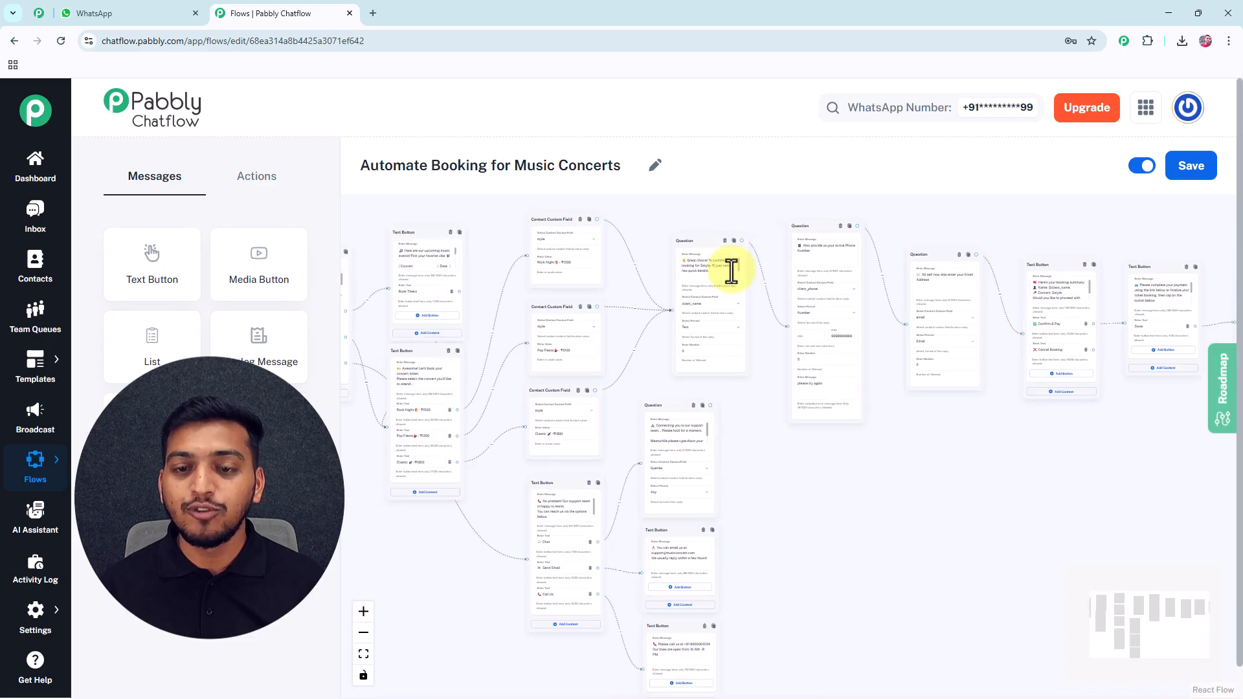
drag(685, 233, 791, 261)
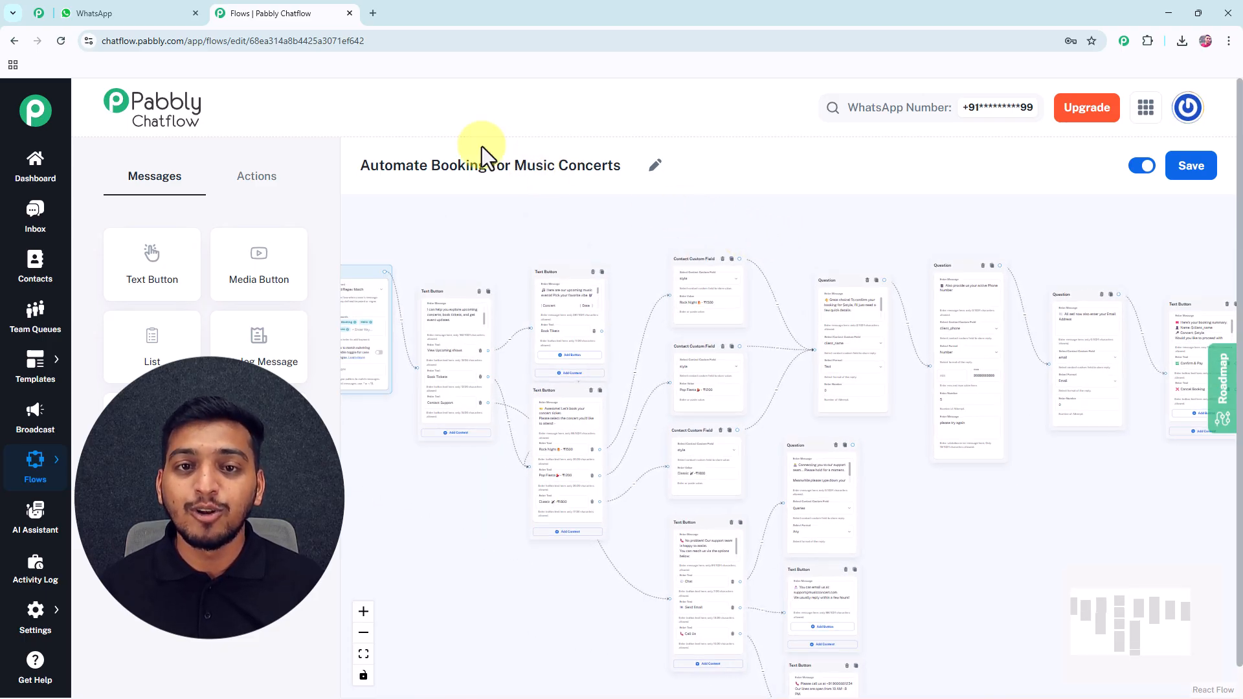
click(163, 14)
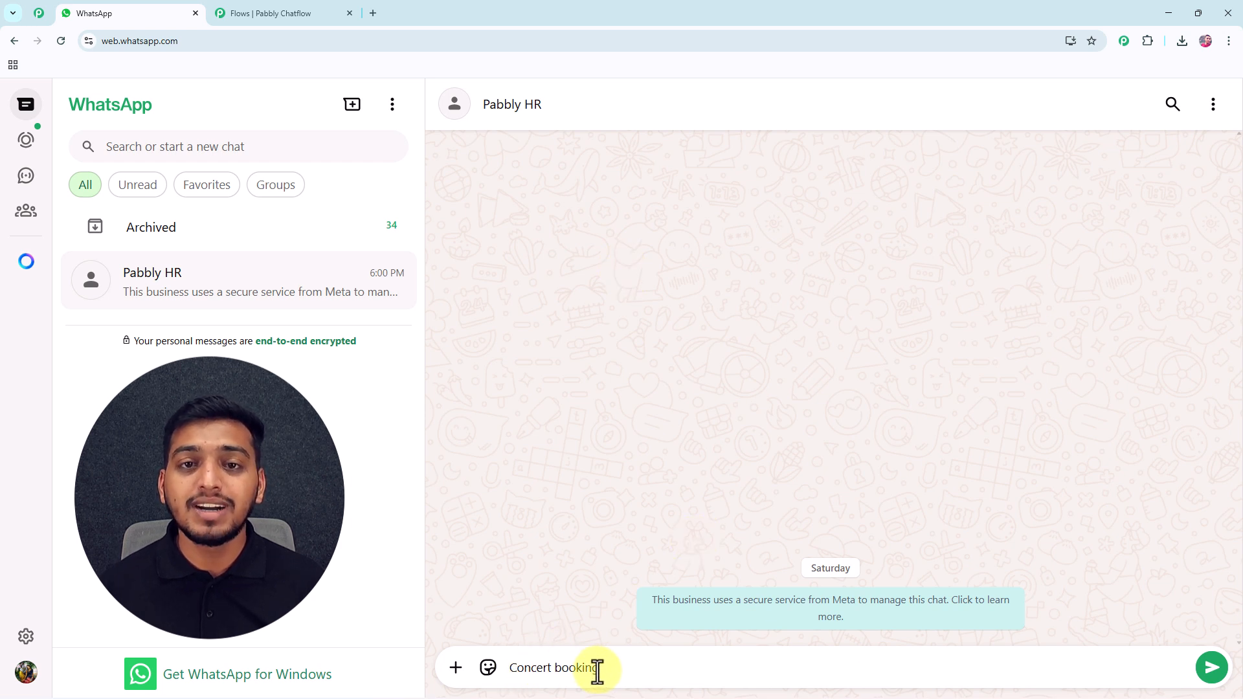
Send 'Concert booking', then choose Book Tickets, View Upcoming shows and 'Rock Night - ₹1500'.
click(1211, 674)
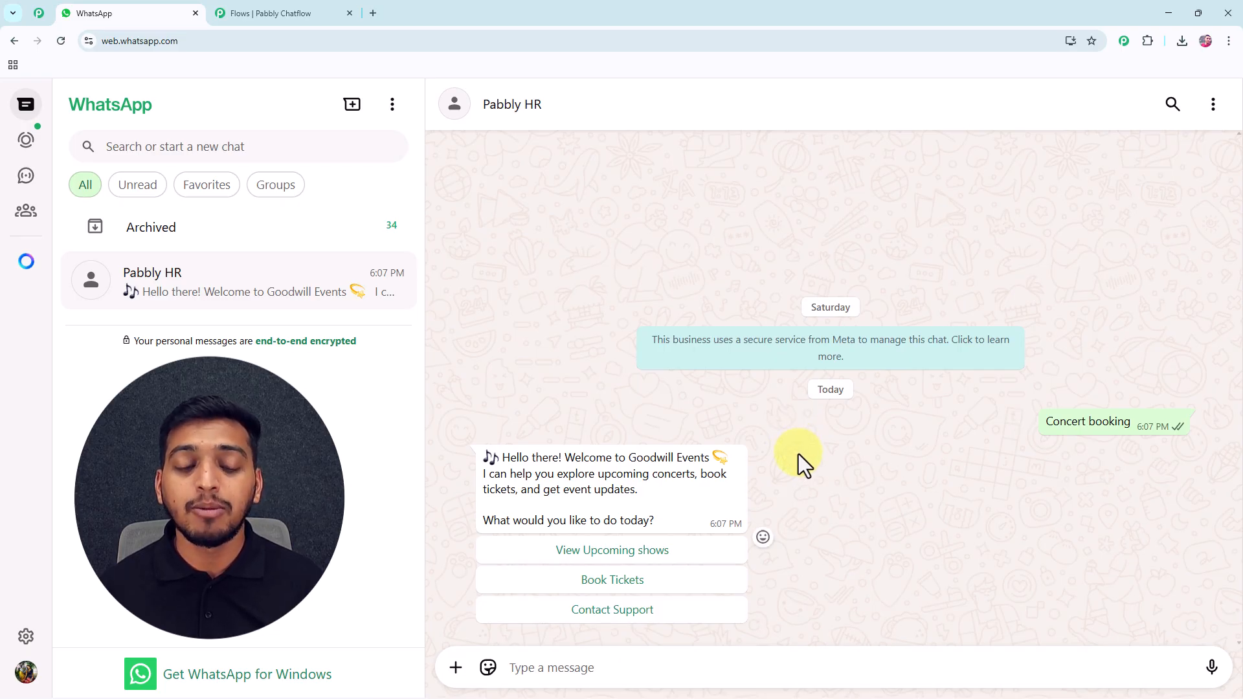
click(609, 581)
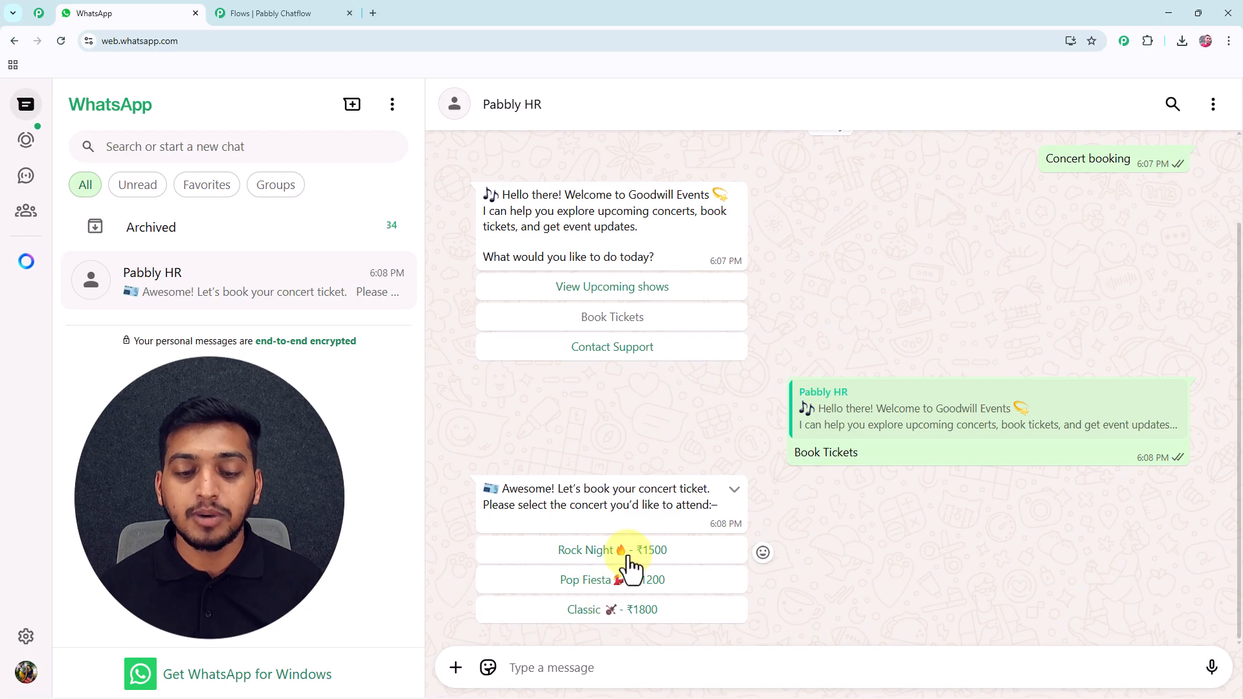
click(580, 290)
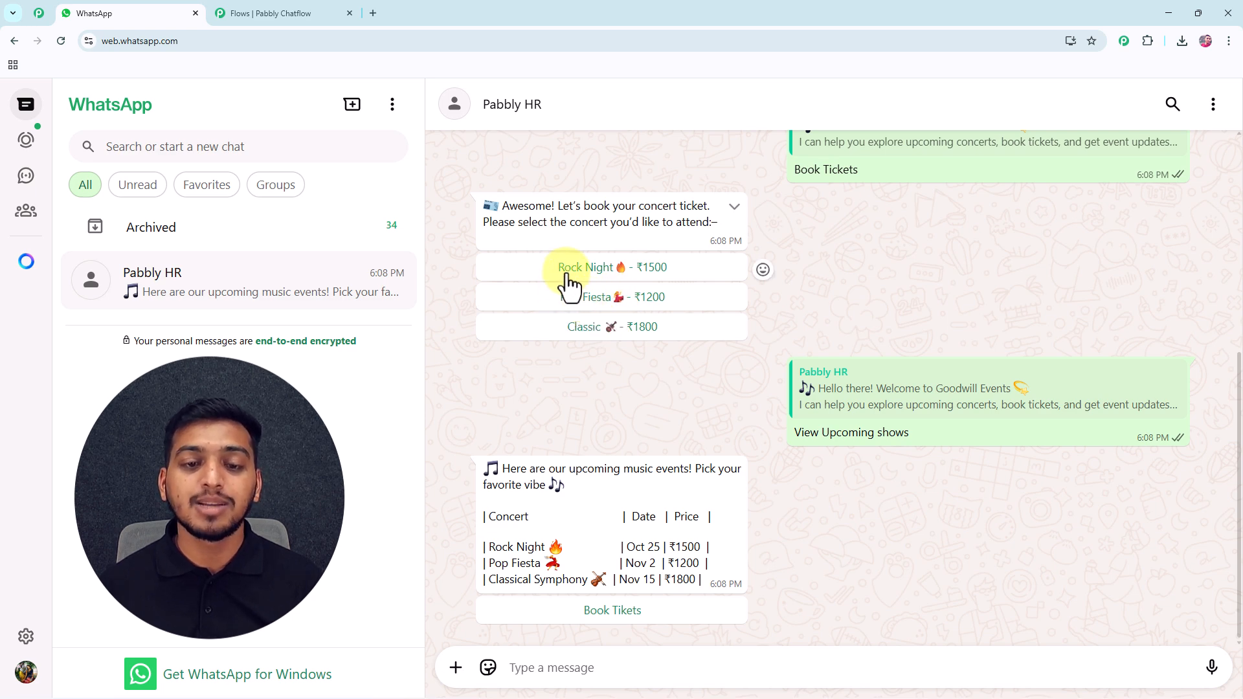
click(596, 271)
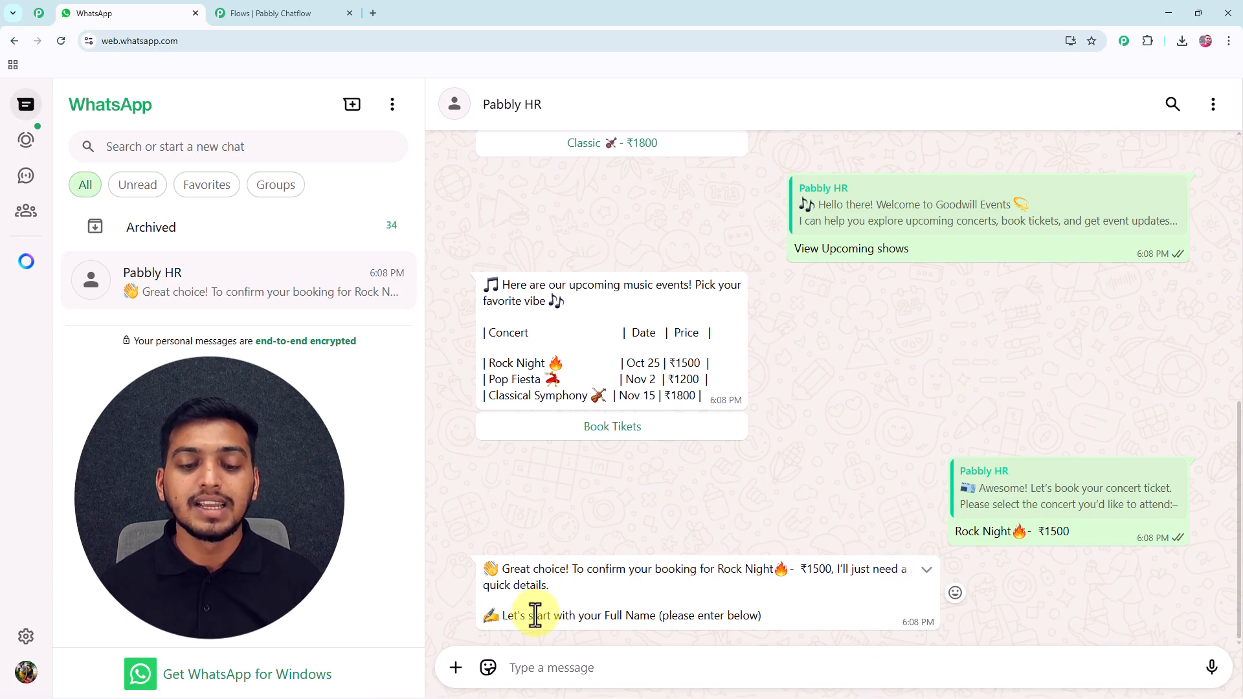
Reply to the bot with the full name, phone number and e-mail address.
click(601, 670)
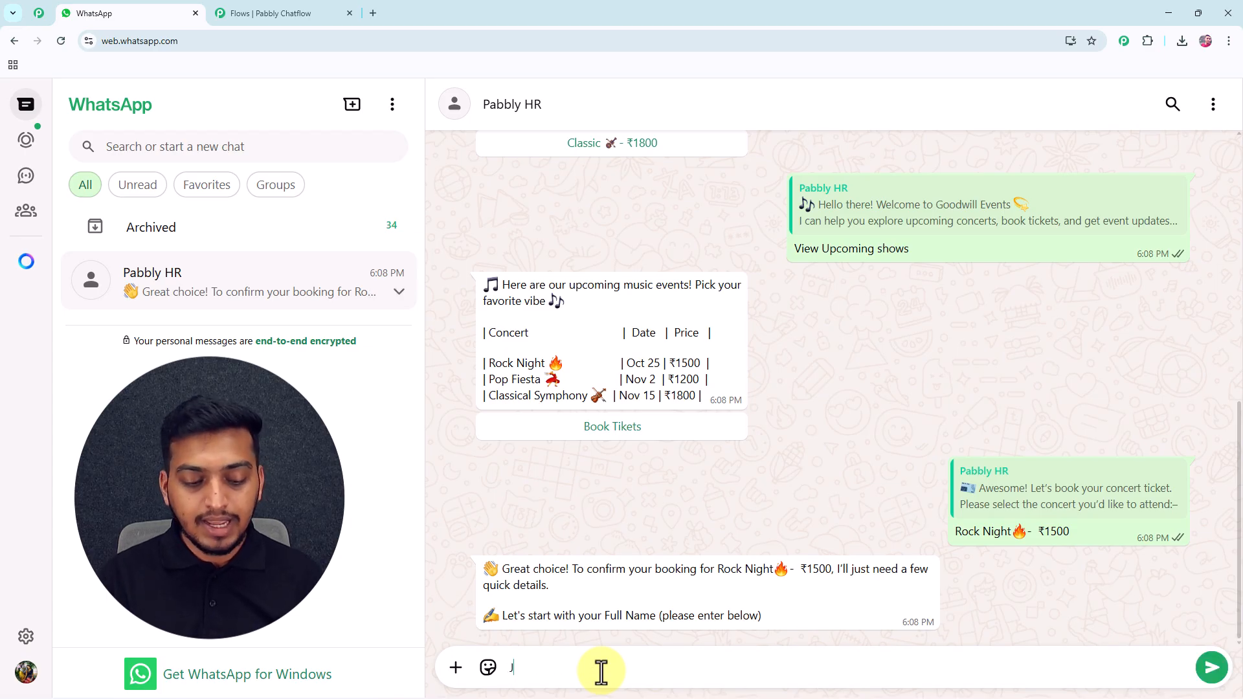
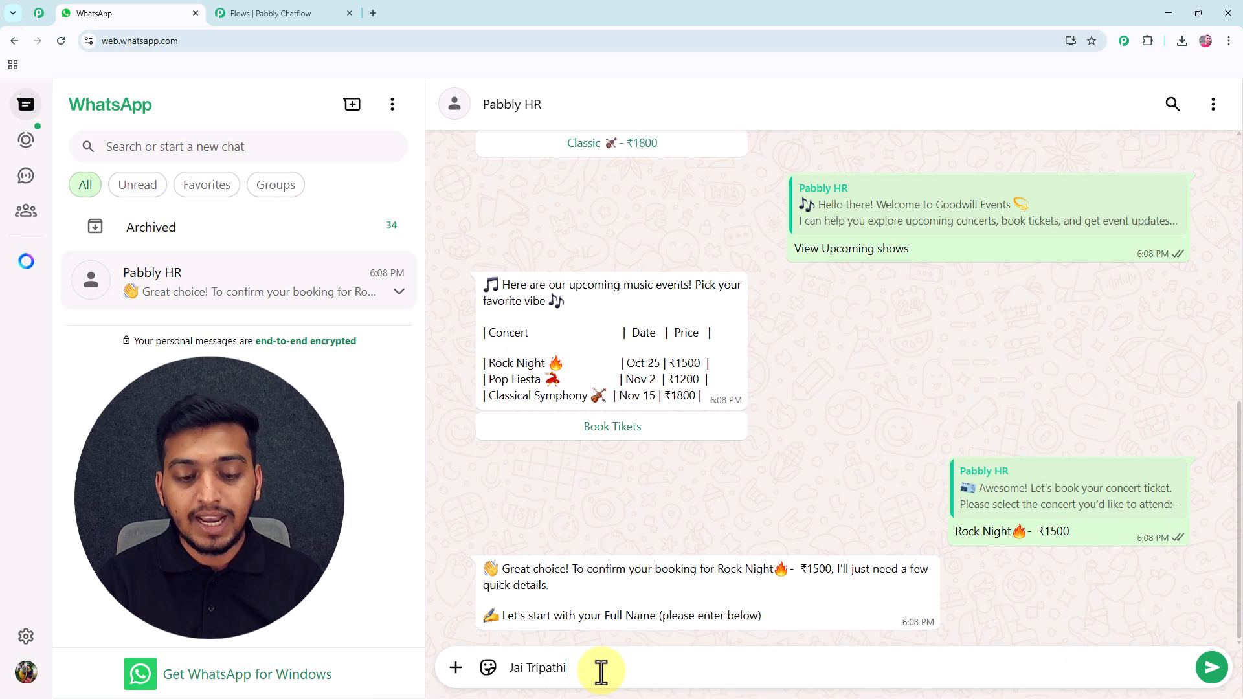
key(Return)
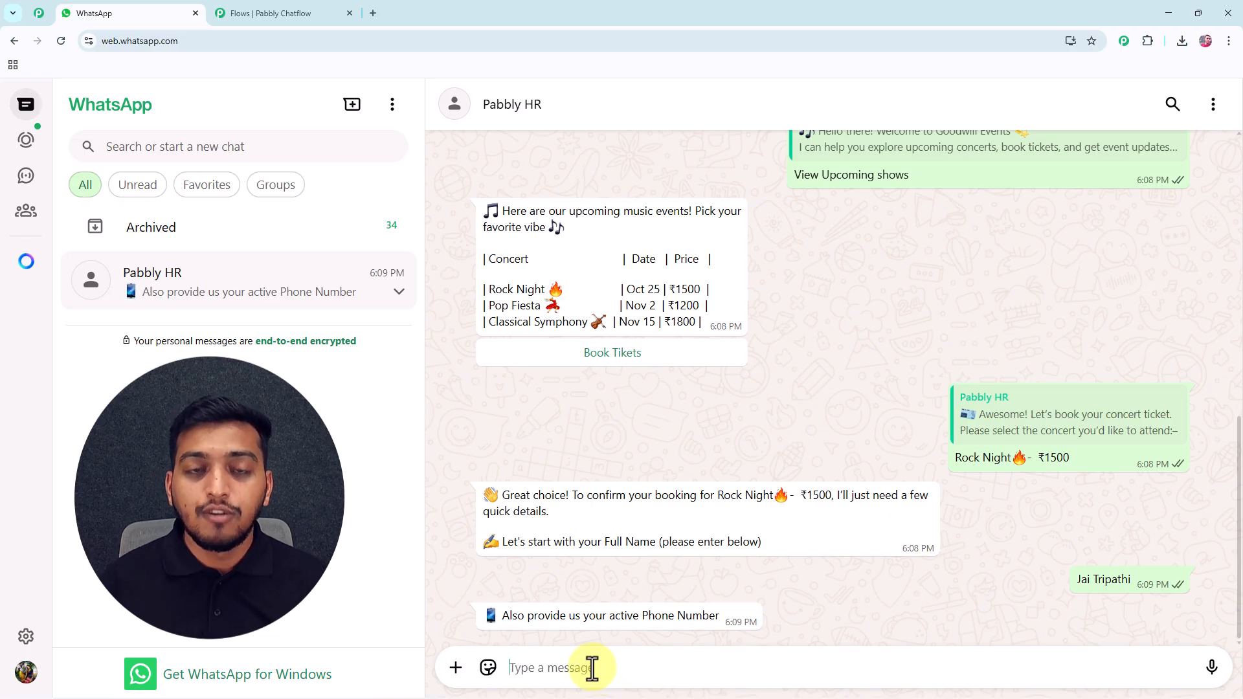
text(9)
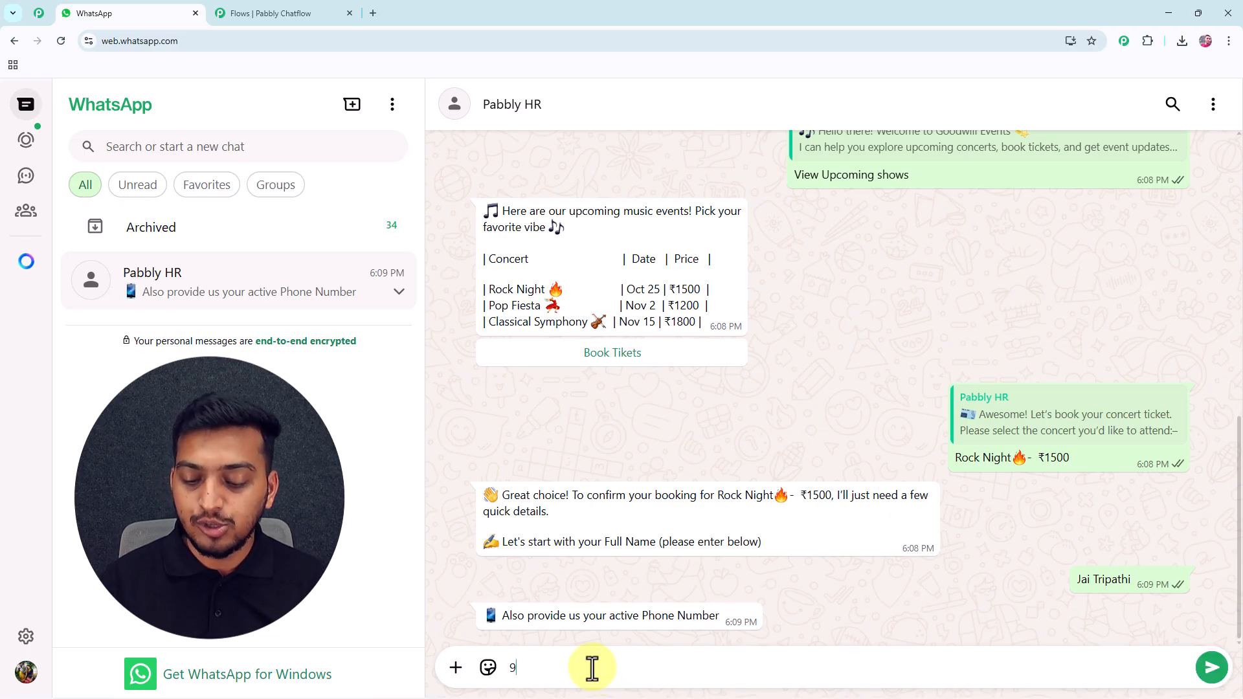
text(0000)
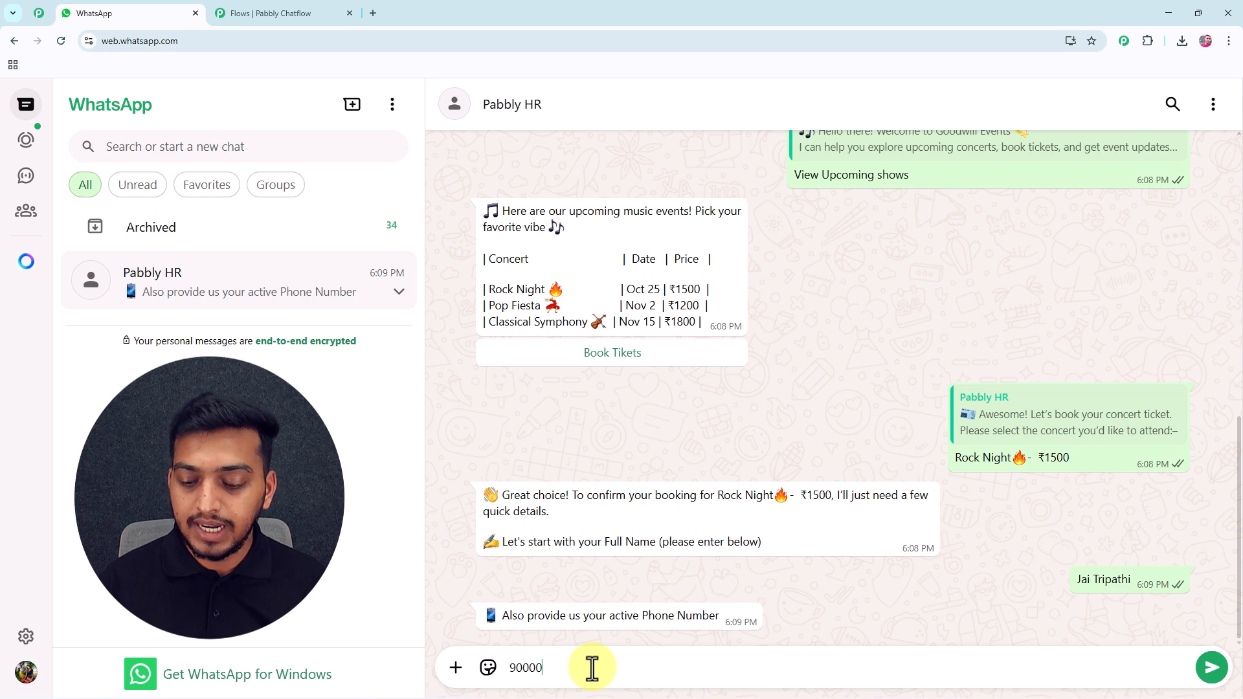
text(1234)
key(Return)
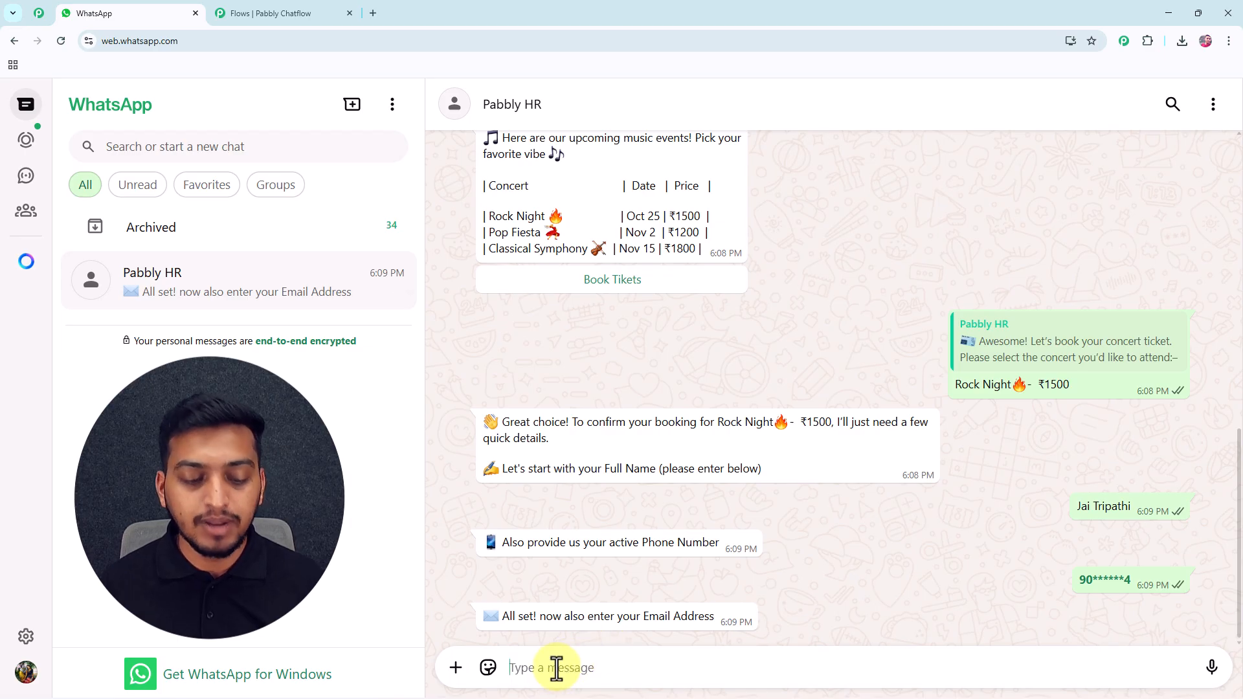
text(Jai)
key(BackSpace)
key(BackSpace)
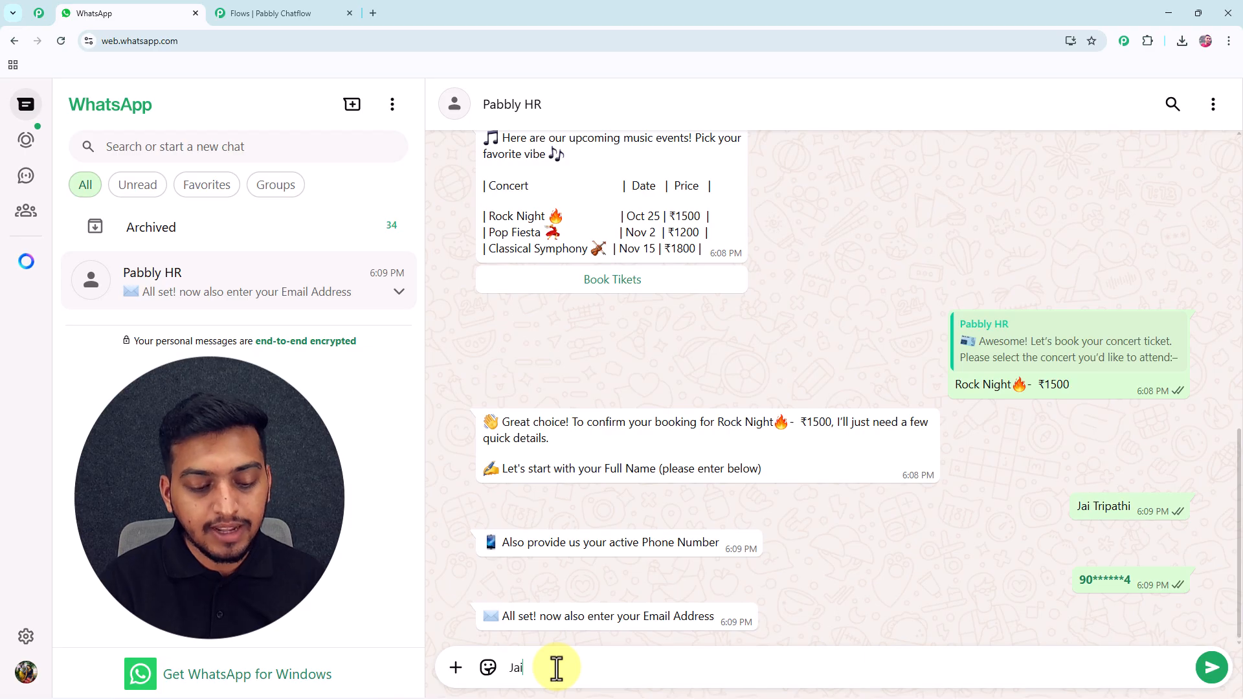
key(Return)
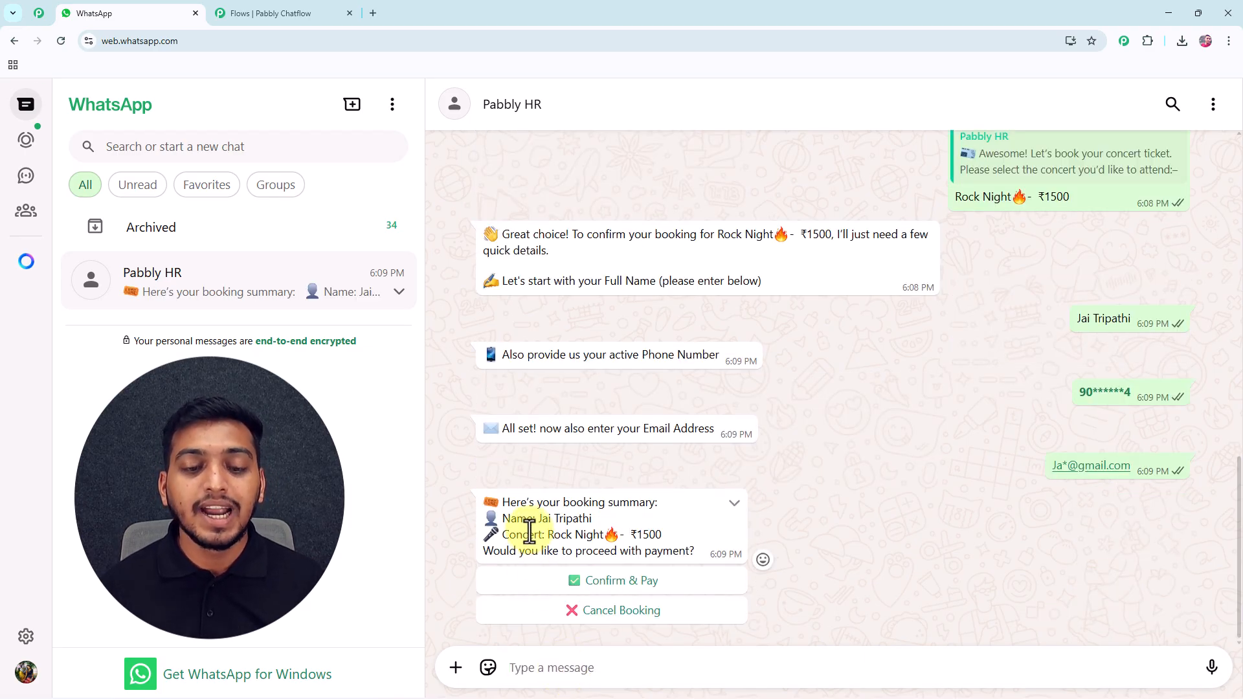
Review the Rock Night booking summary and confirm it with Confirm & Pay.
drag(561, 503, 653, 505)
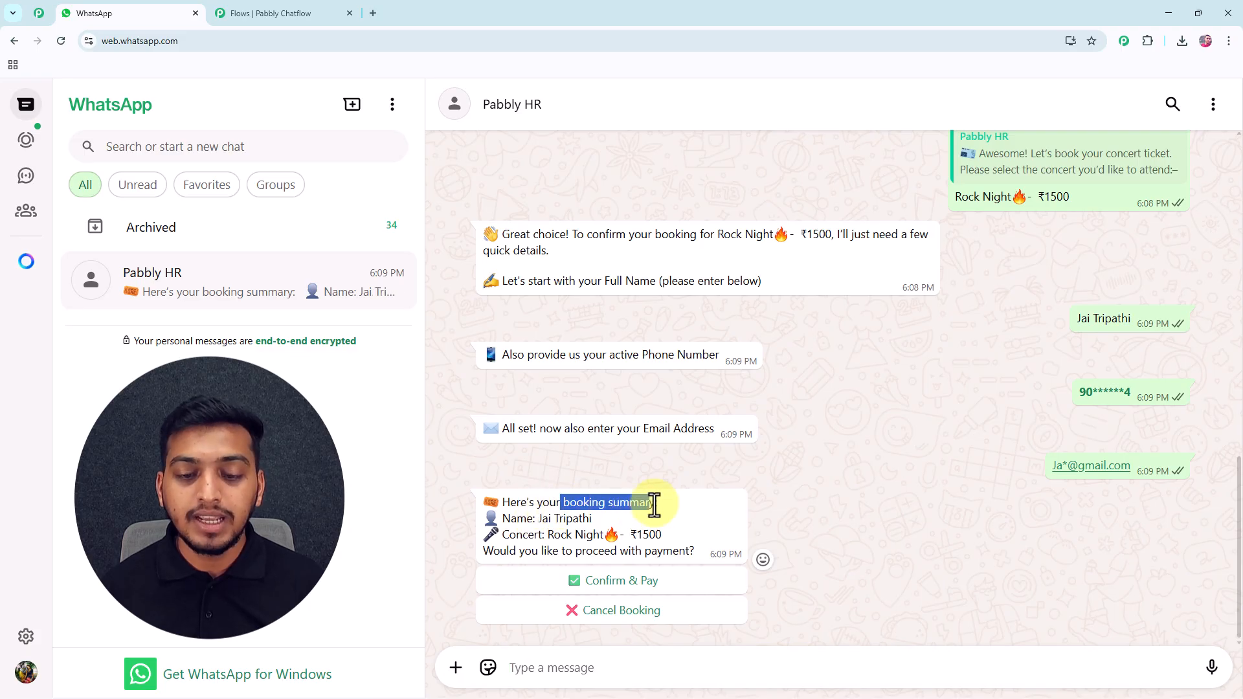
drag(538, 518, 666, 546)
click(680, 542)
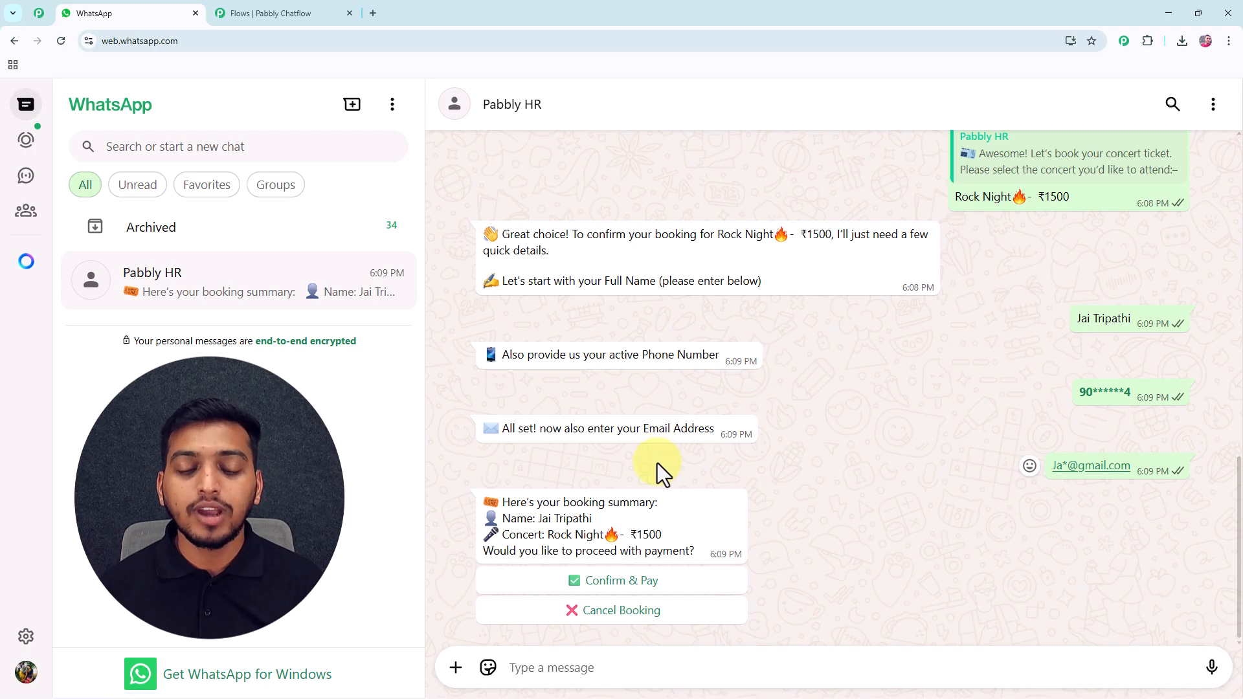
click(626, 582)
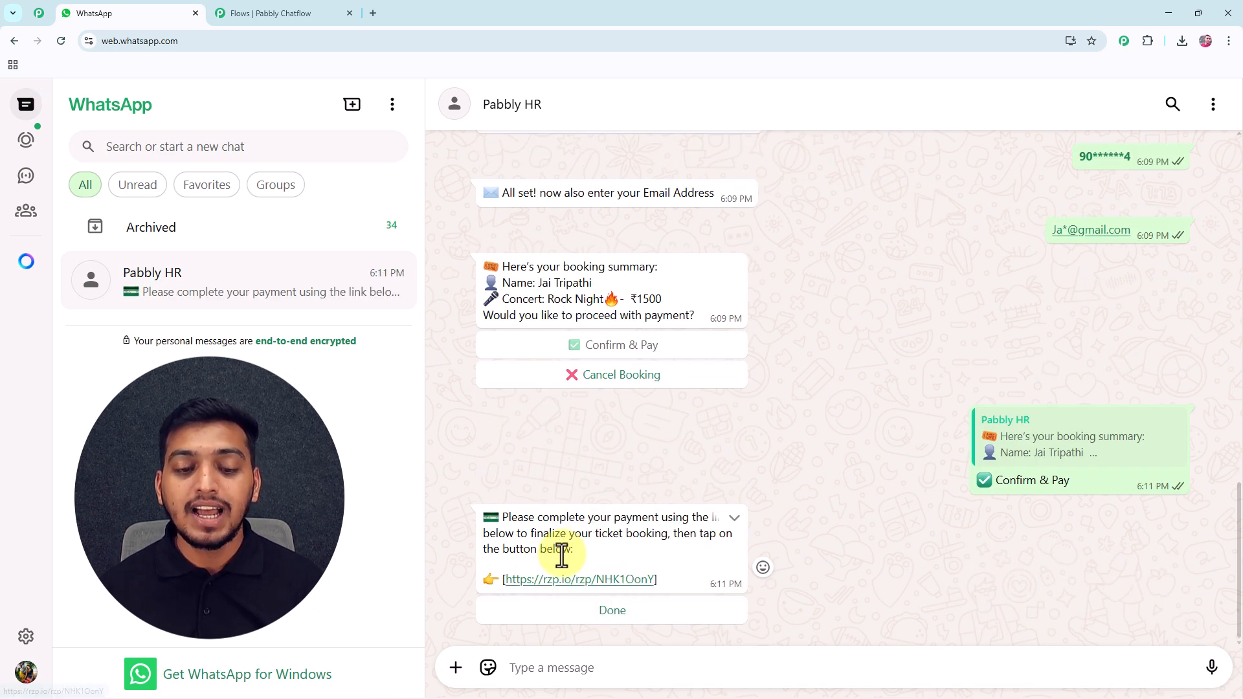
View the rzp.io payment page, then report the payment as Done in the WhatsApp chat.
click(625, 580)
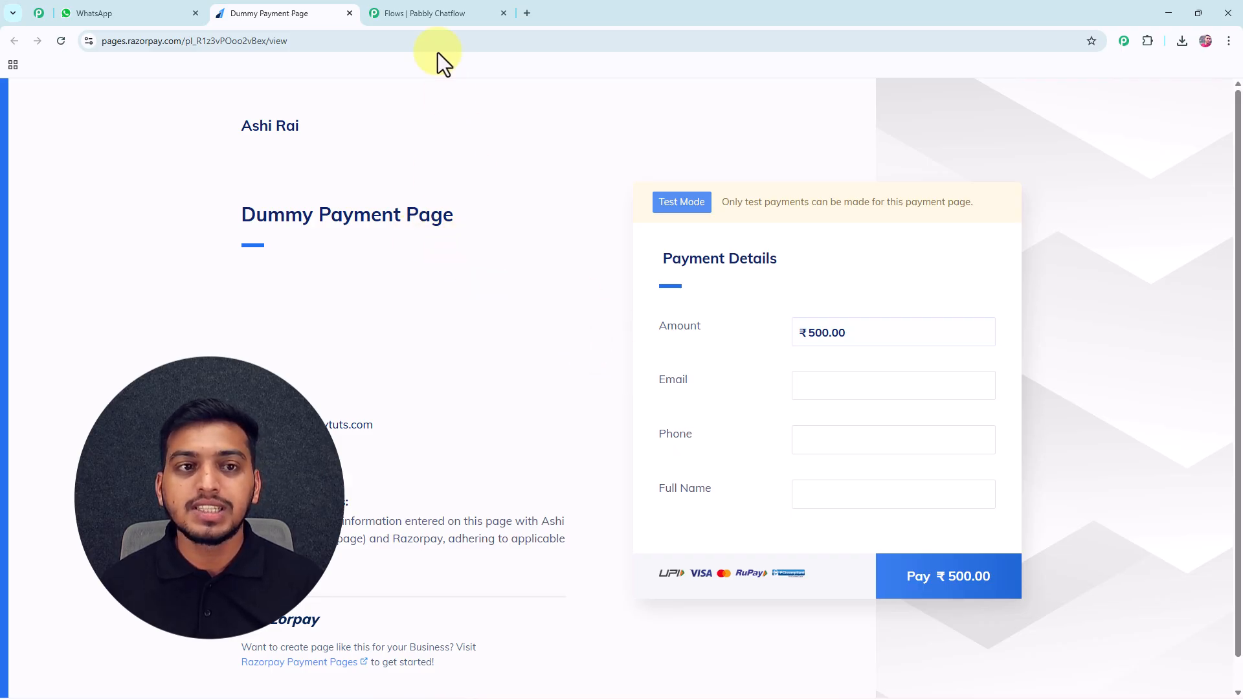
click(129, 15)
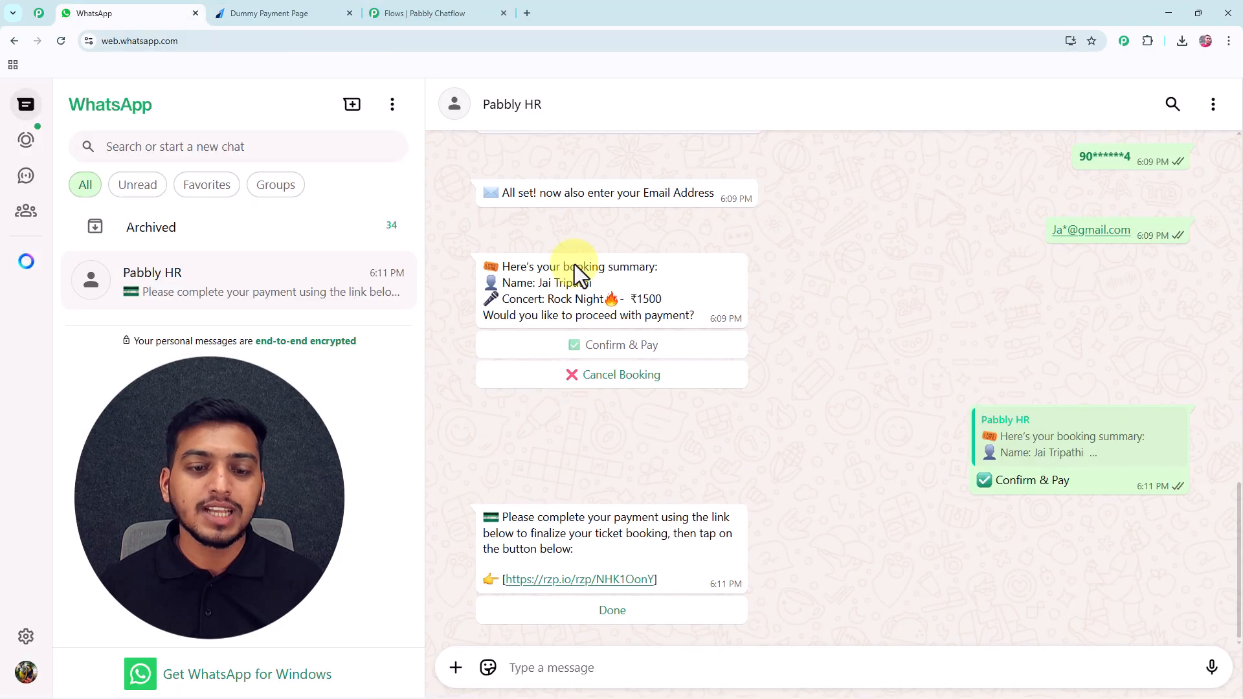
click(612, 610)
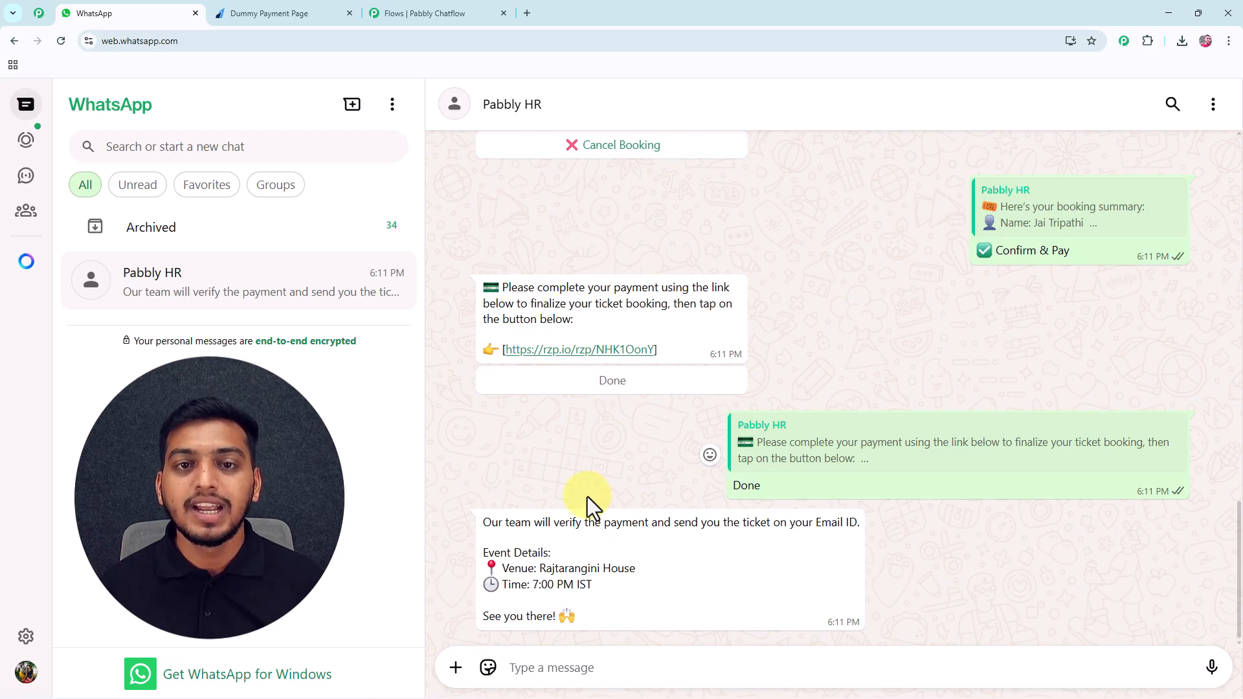
In a new tab, load pabbly.com/chatflow and sign in to the Pabbly account.
click(526, 15)
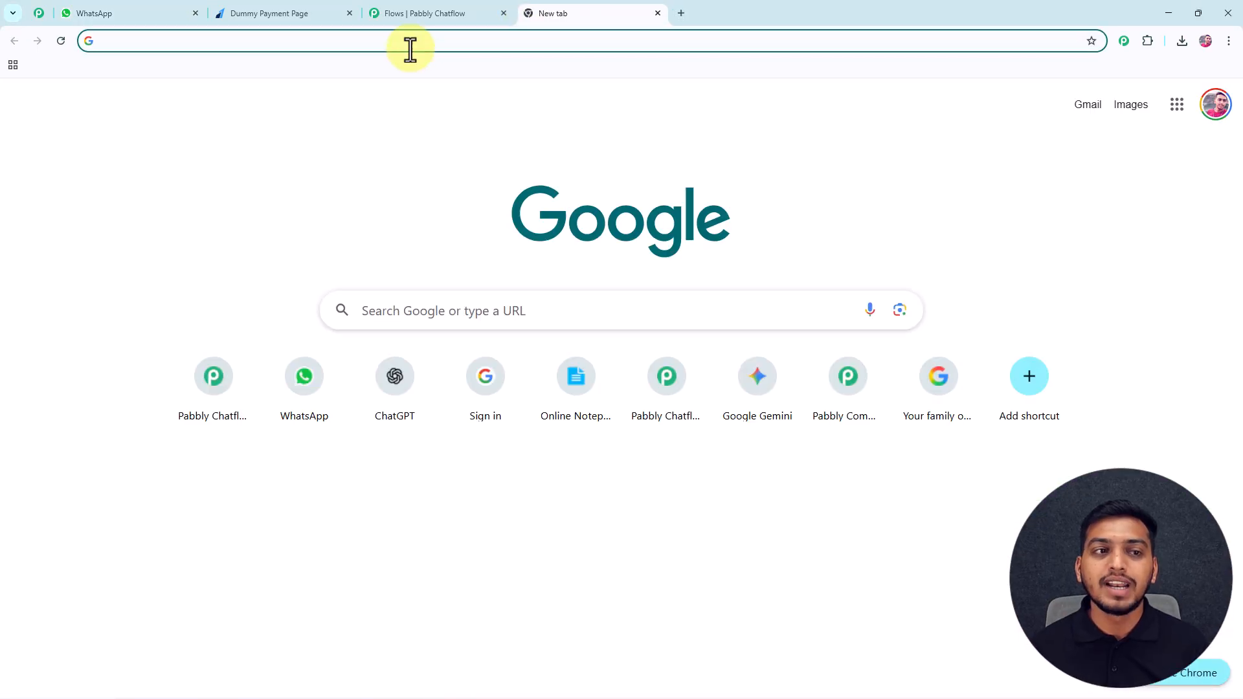
text(pabbly.com/chatflow)
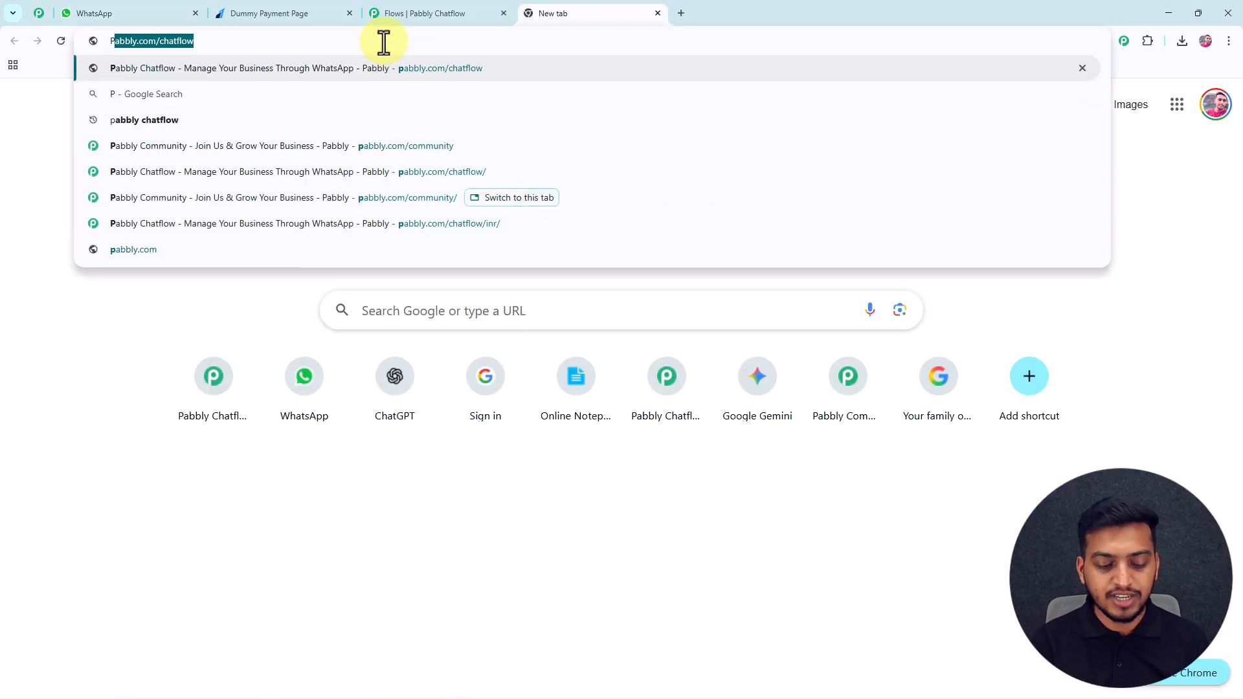
key(Return)
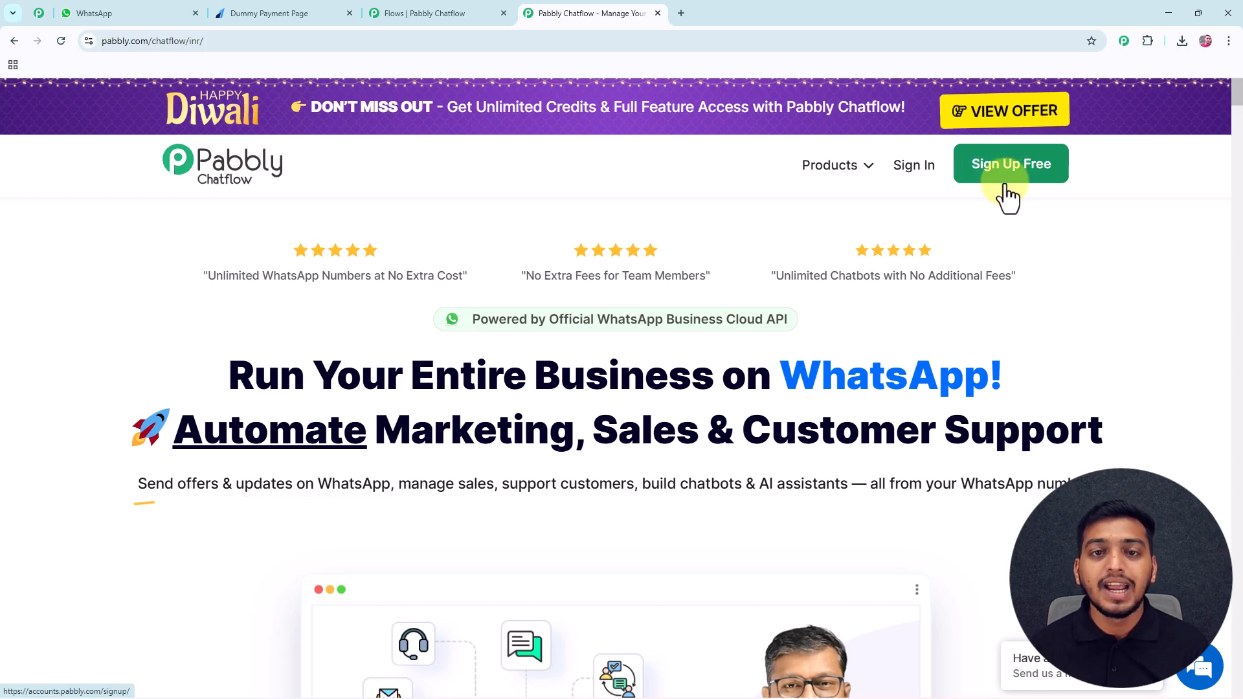
click(909, 174)
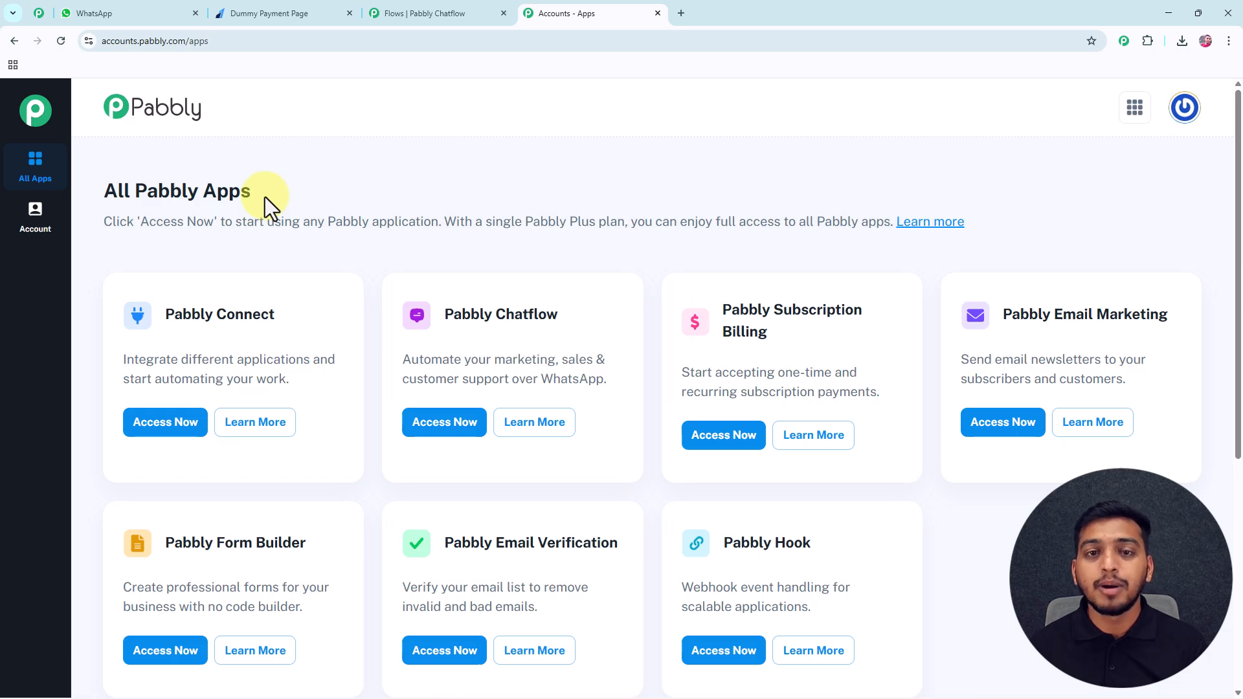
From the All Pabbly Apps page, open Pabbly Chatflow with Access Now.
click(41, 13)
drag(1237, 369, 1231, 119)
middle_click(1159, 217)
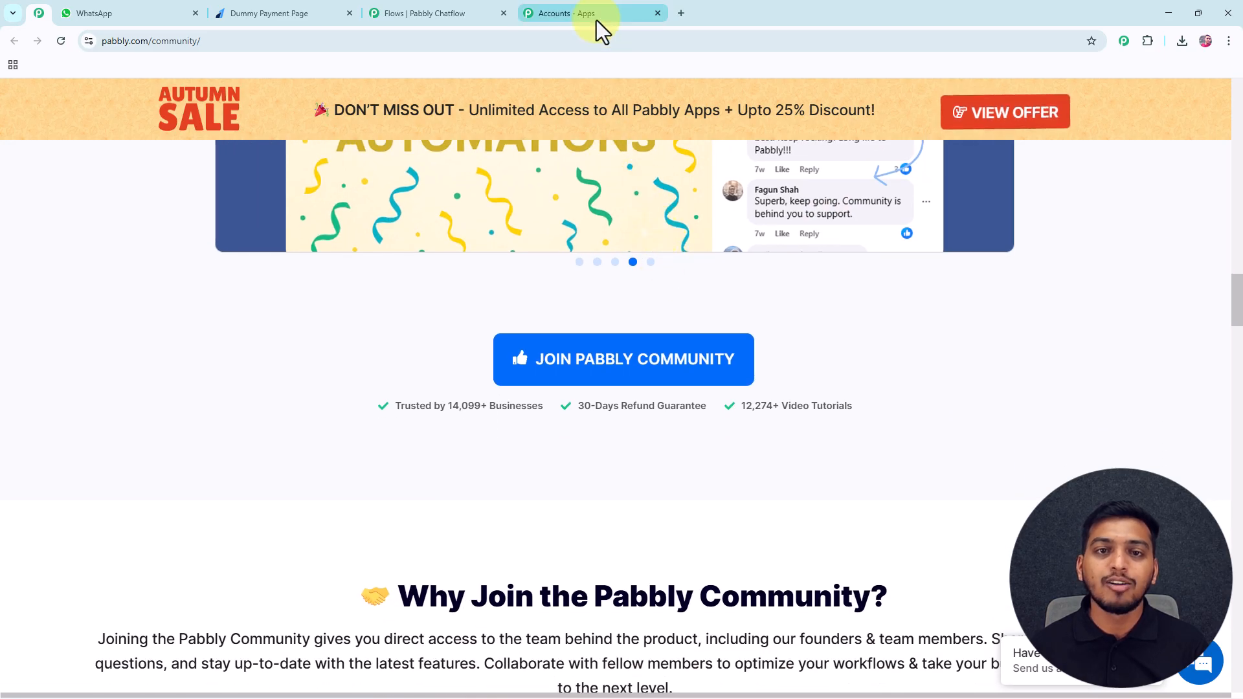
click(596, 20)
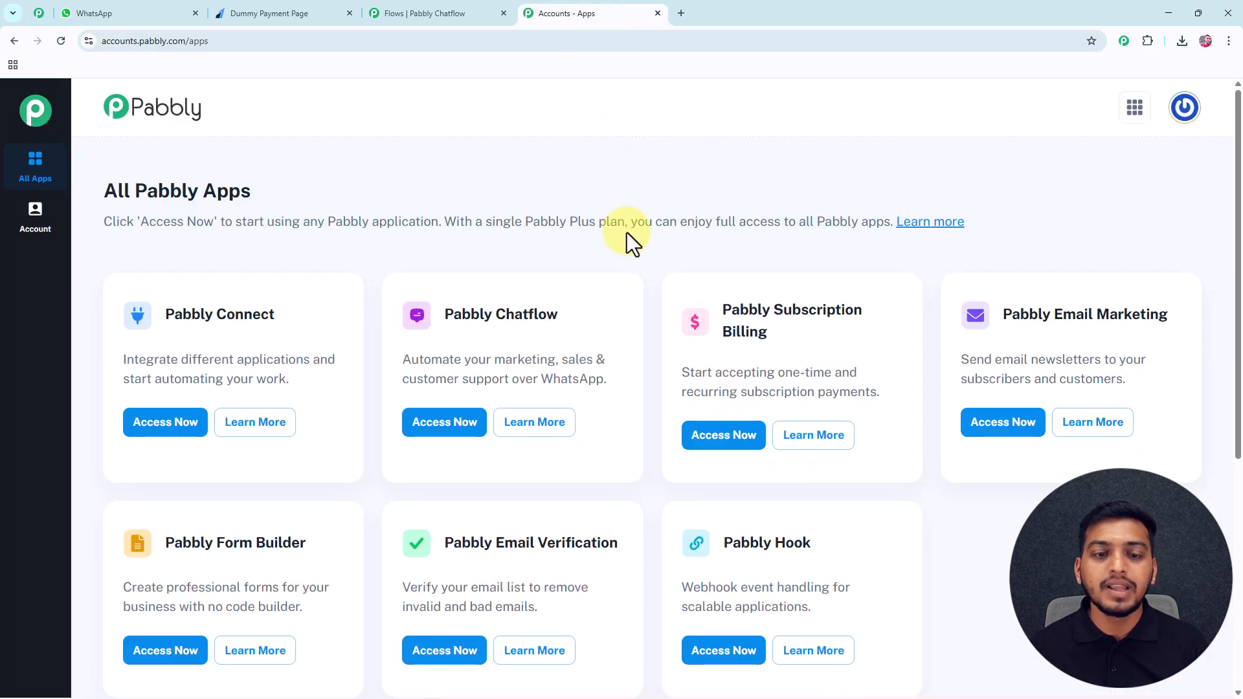
scroll(627, 232, down, 1)
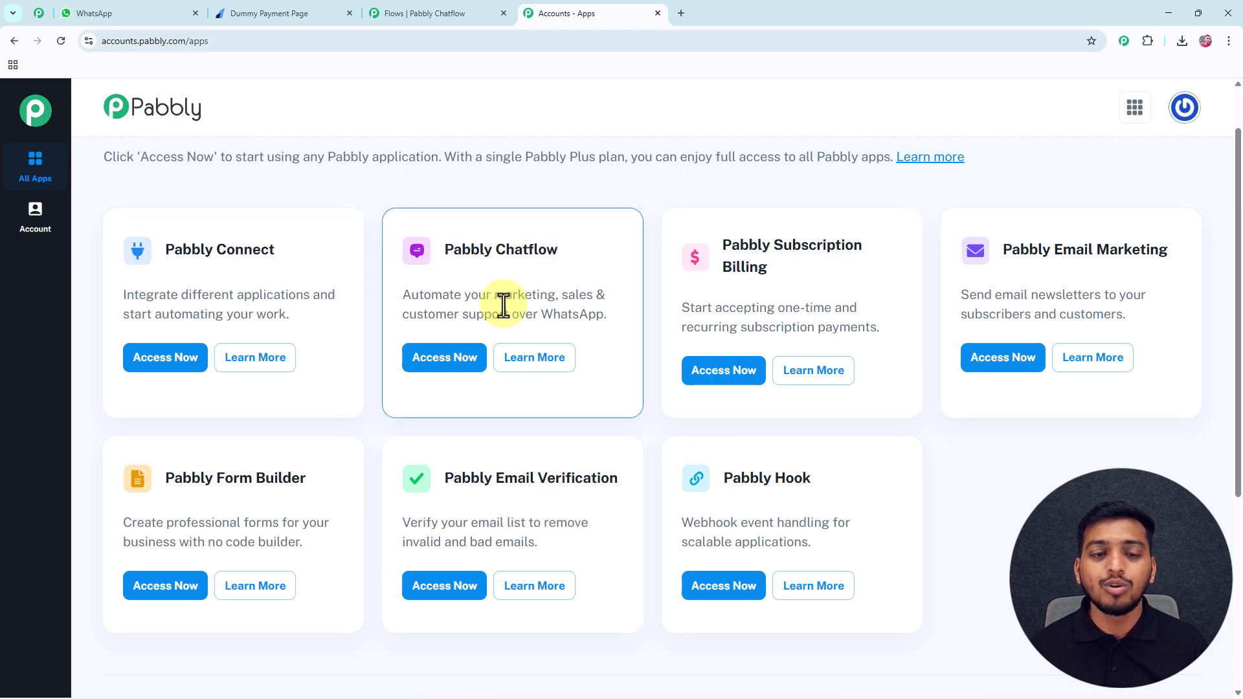
click(455, 360)
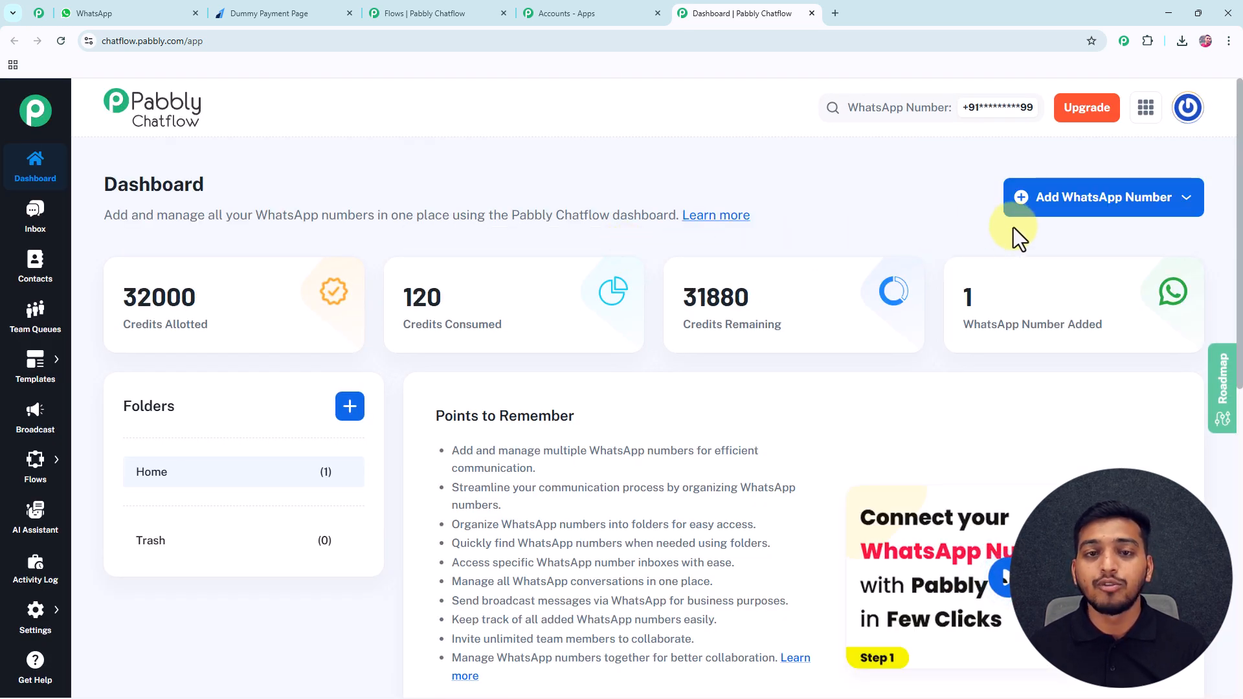
Check the Add WhatsApp Number options, then go to Flows > Flow Builder from the sidebar.
click(1062, 204)
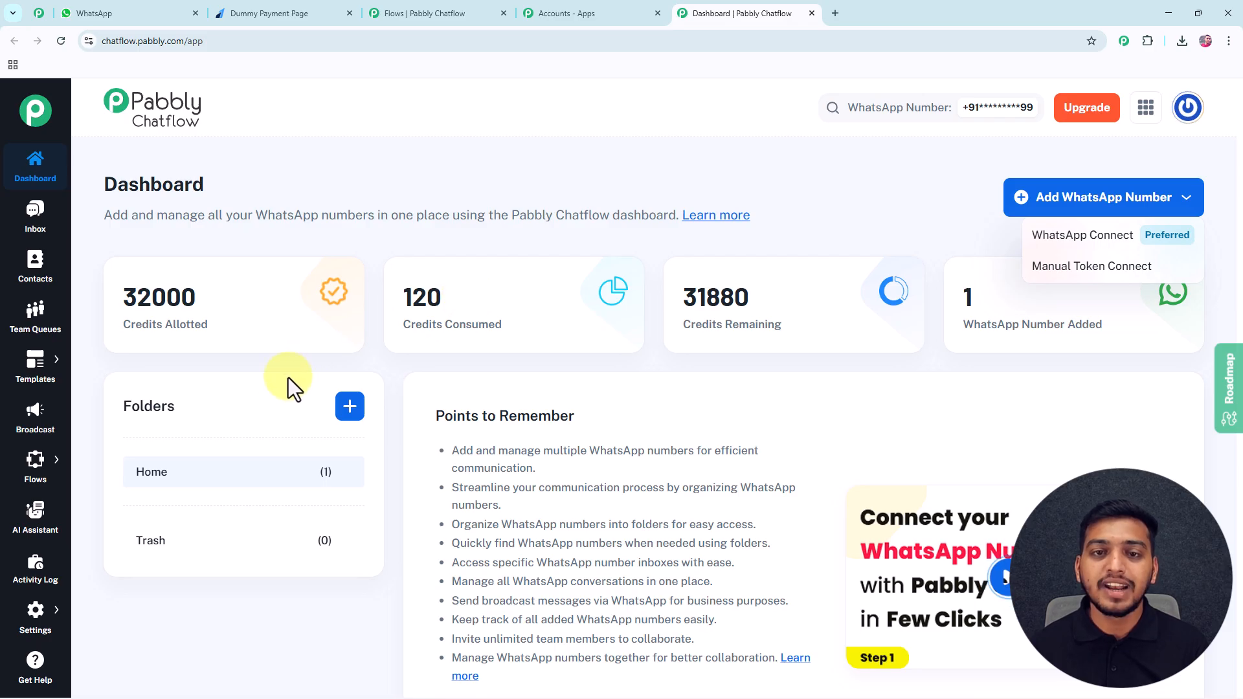
click(30, 470)
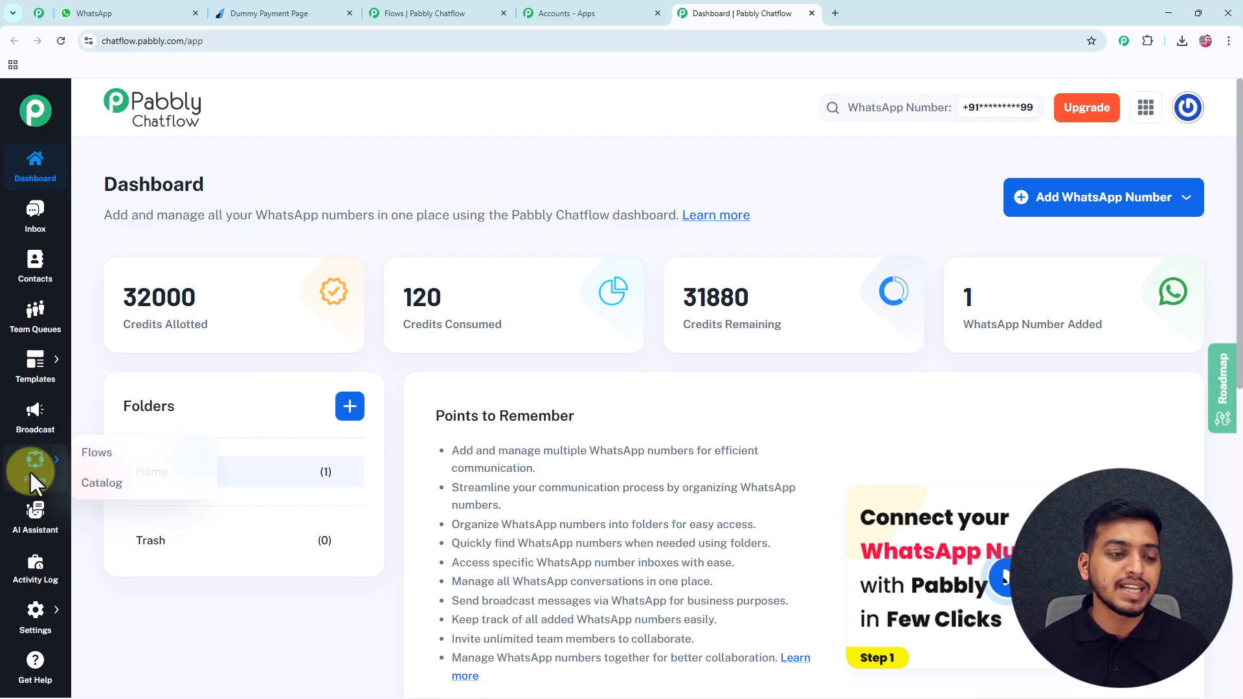
click(100, 457)
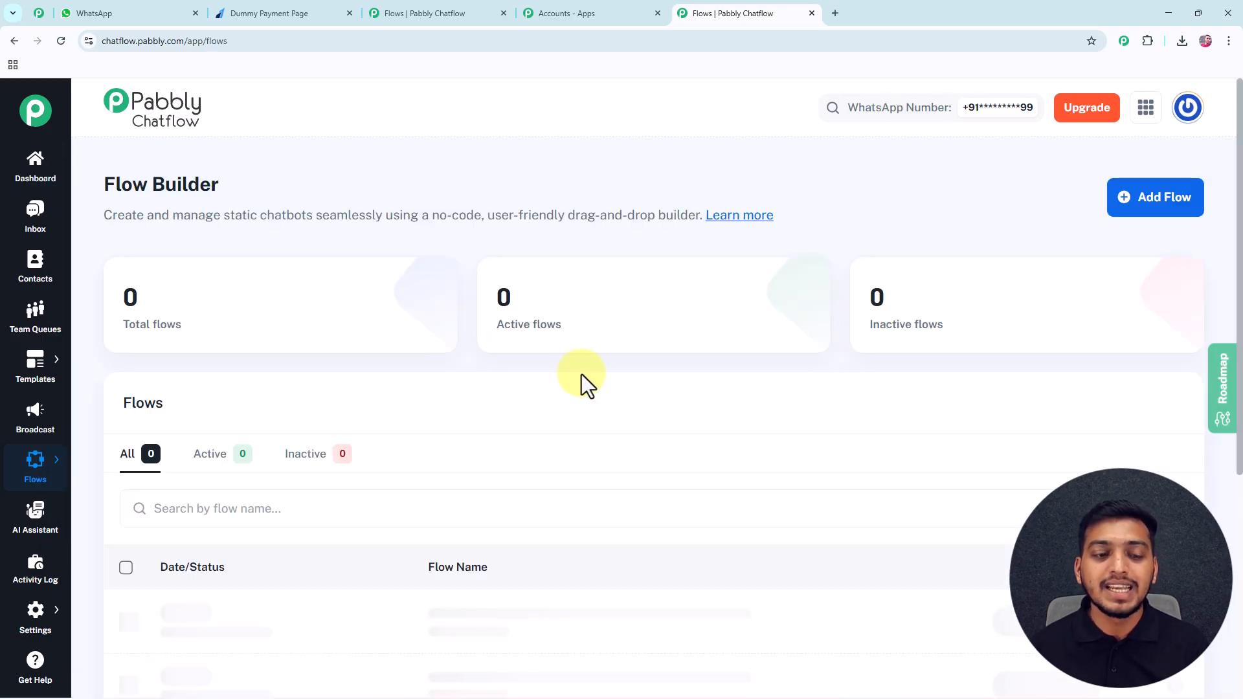
Set the Automate Booking for Music Concerts flow to Inactive, then start a new flow.
scroll(601, 383, down, 3)
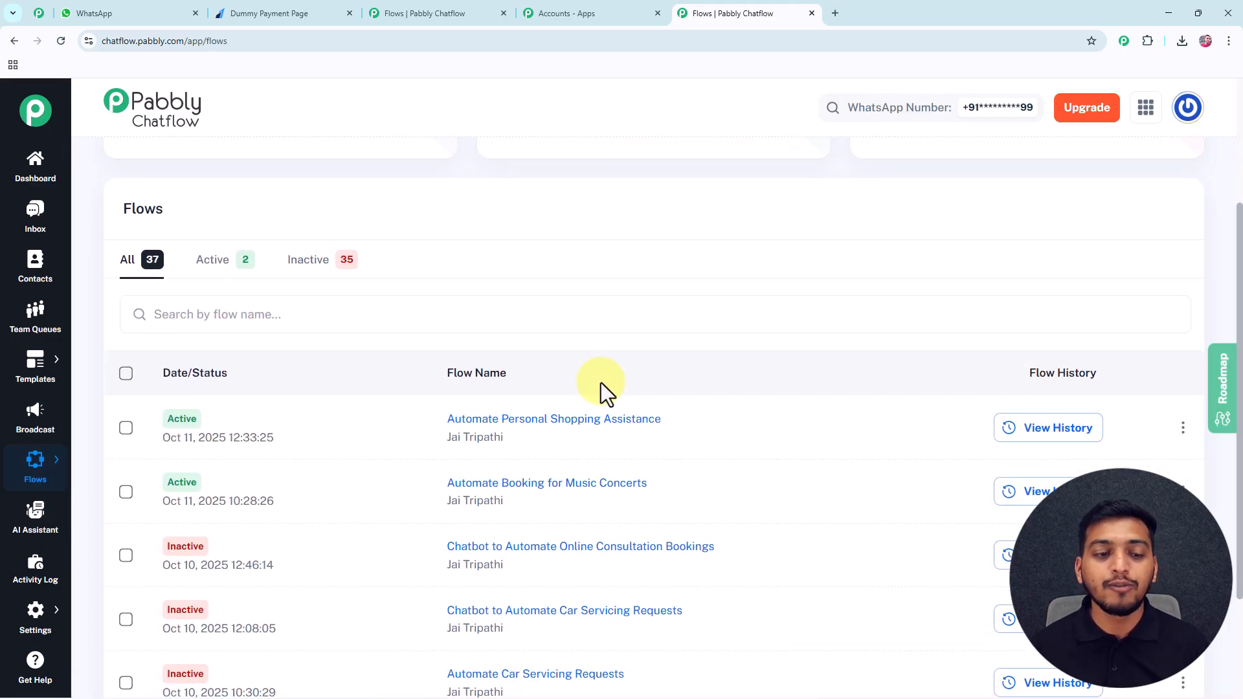
scroll(601, 383, down, 1)
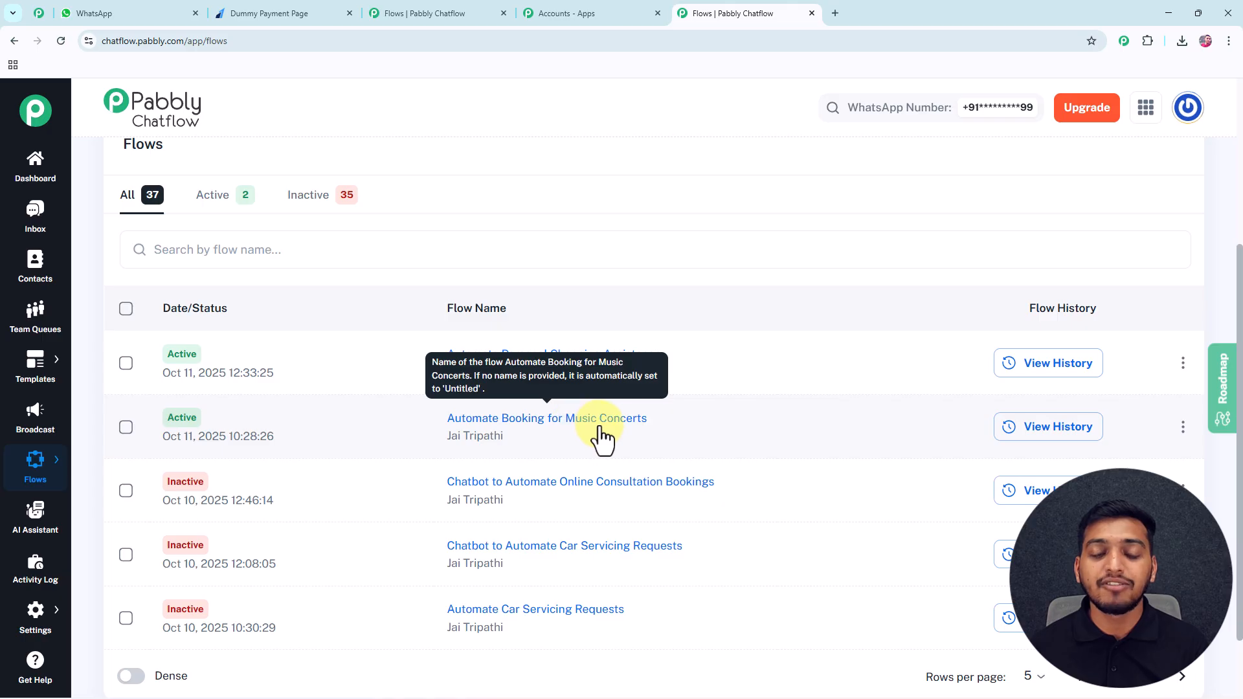
click(1182, 427)
click(1145, 442)
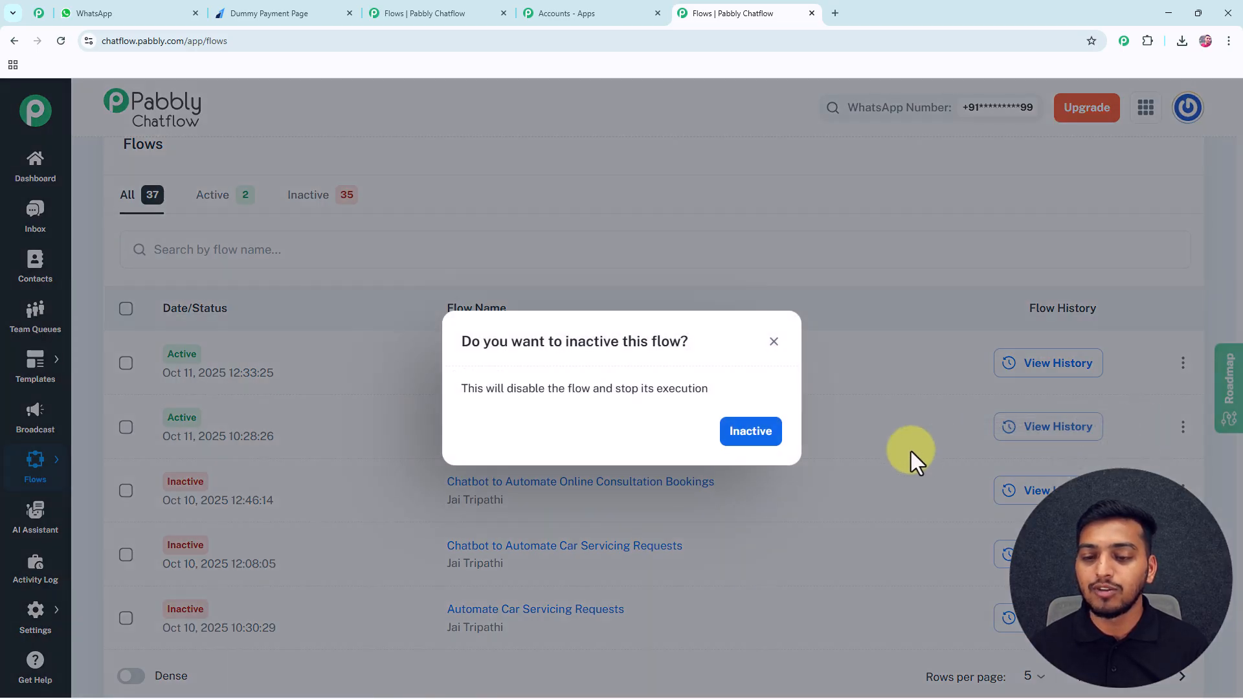
click(755, 435)
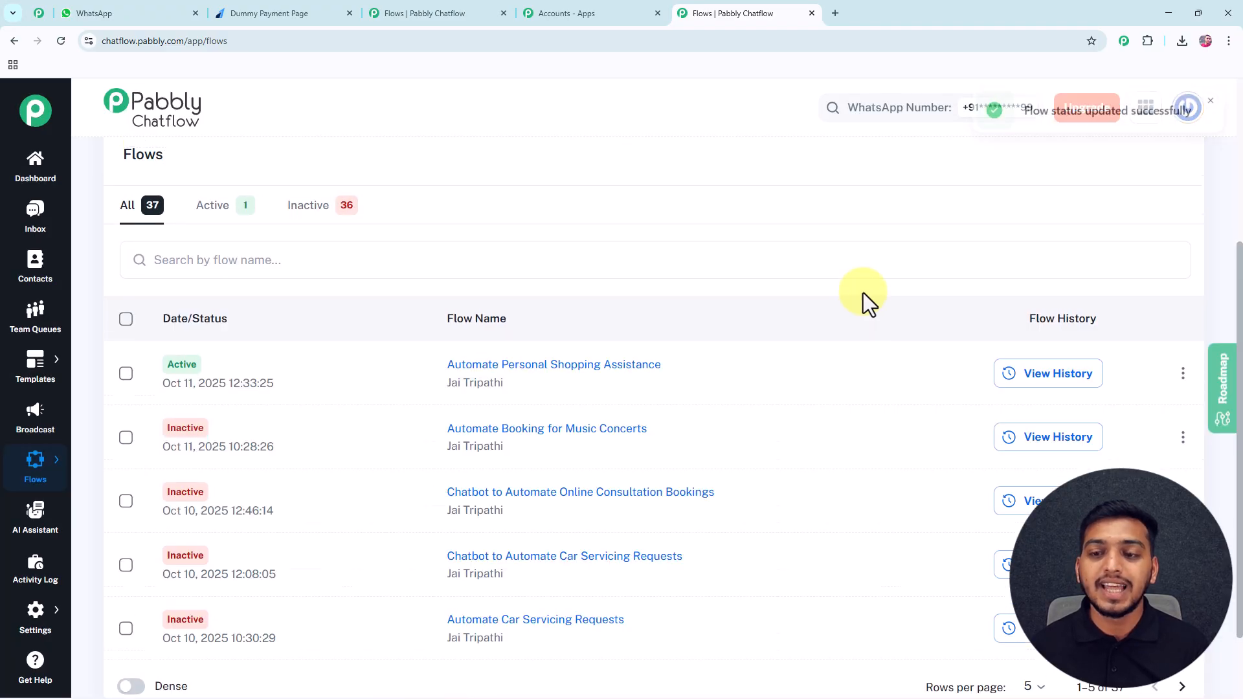
scroll(865, 293, up, 4)
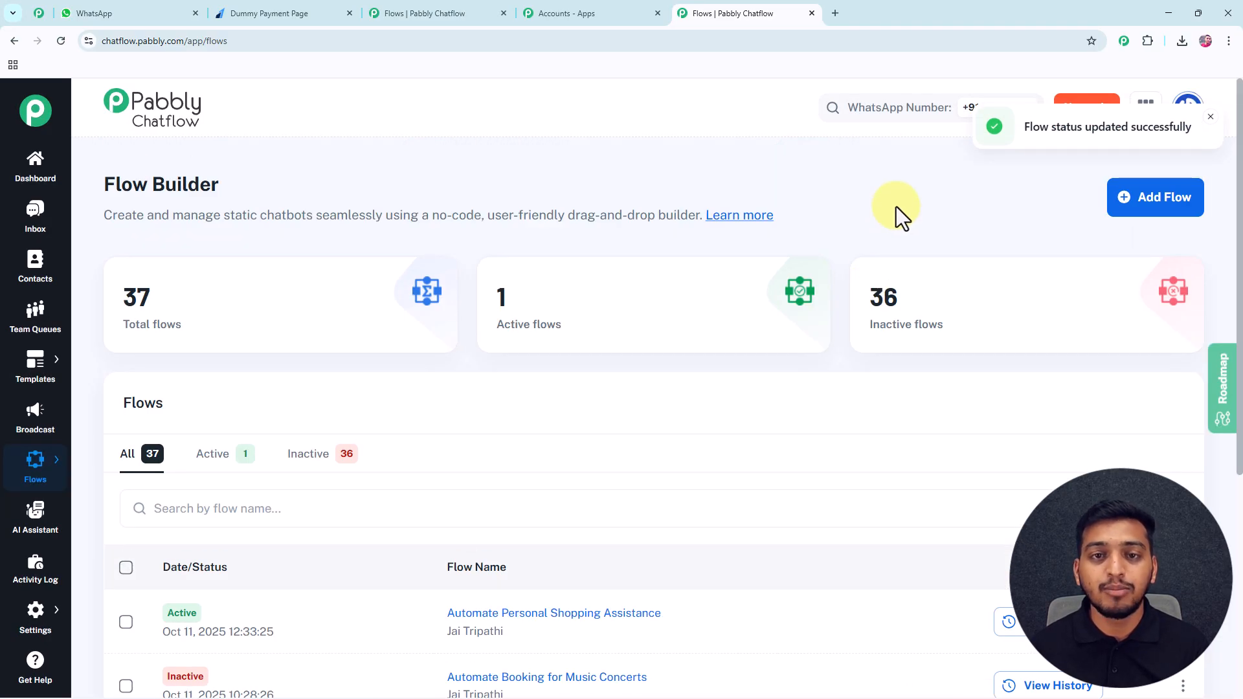
click(1146, 202)
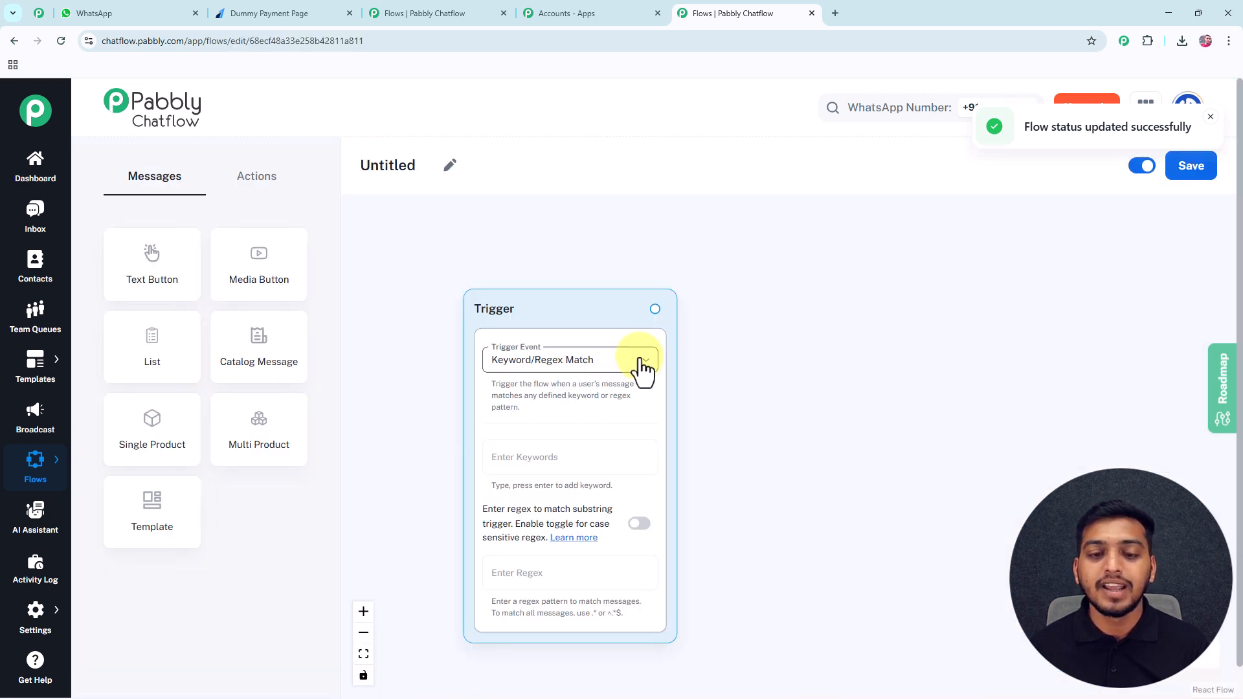
Rename the Untitled flow to 'Chatbot to Automate Booking for Music Concerts'.
drag(724, 367, 727, 342)
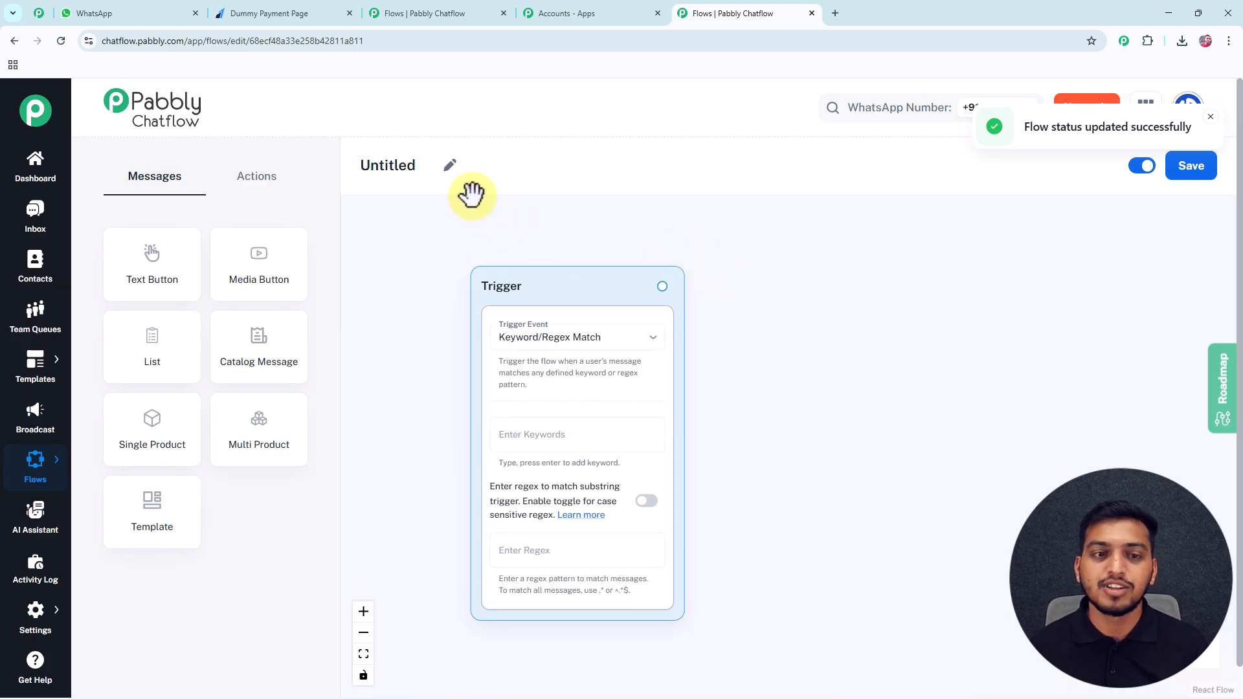
click(450, 165)
drag(419, 169, 359, 176)
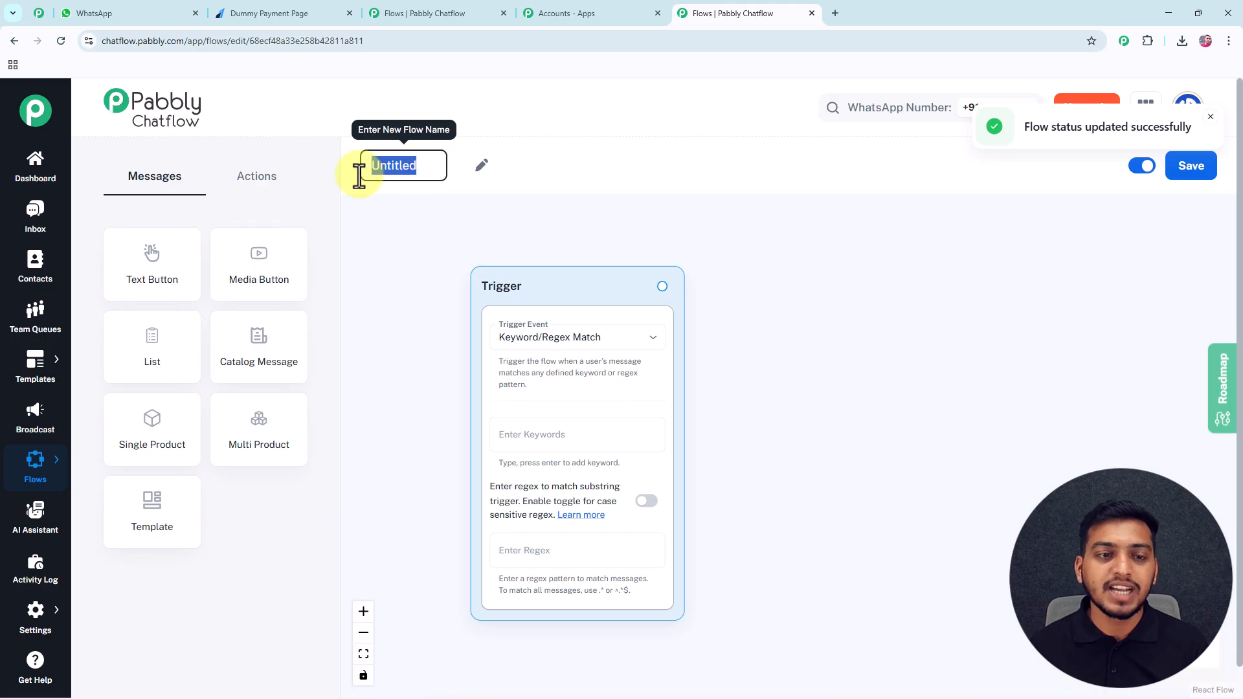
text(Chatbot to Automate Booking for Music Concerts)
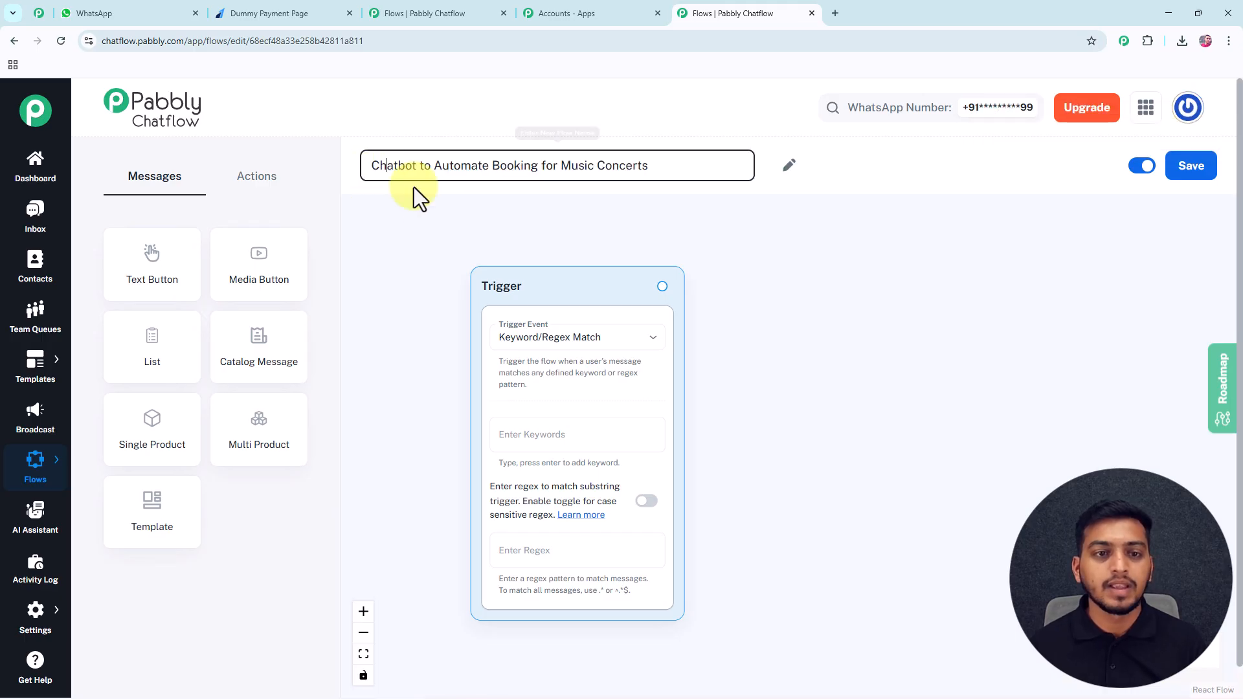
click(433, 221)
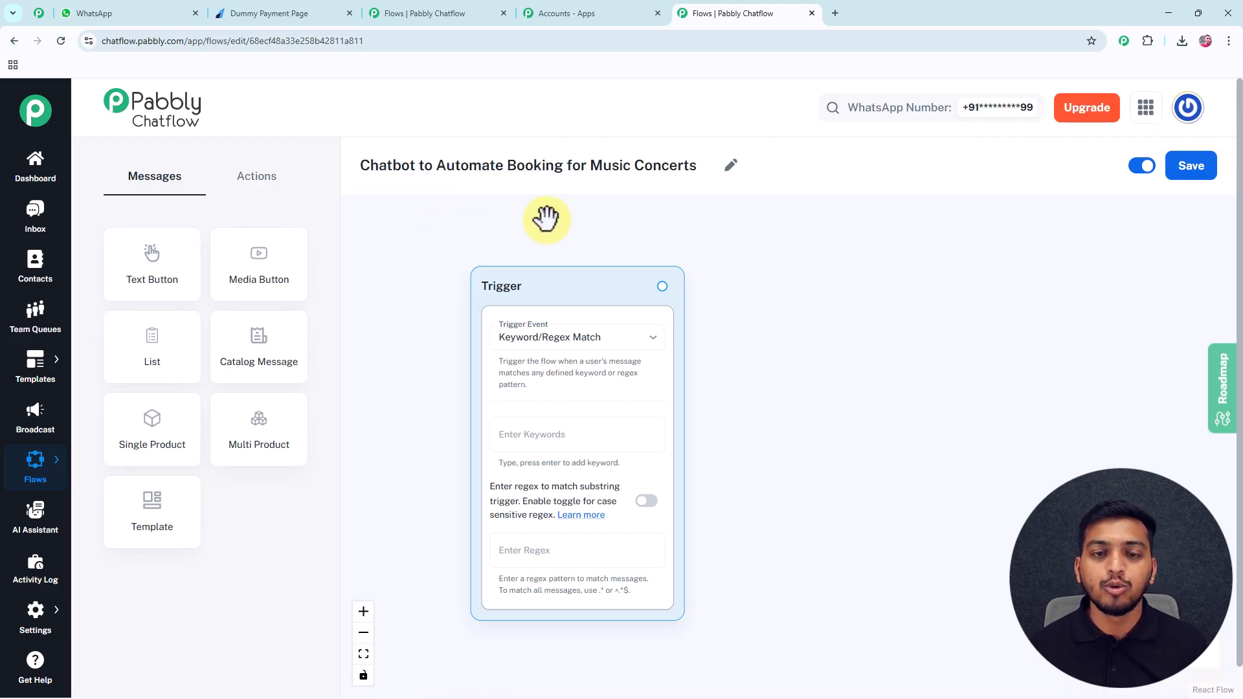
drag(534, 283, 514, 266)
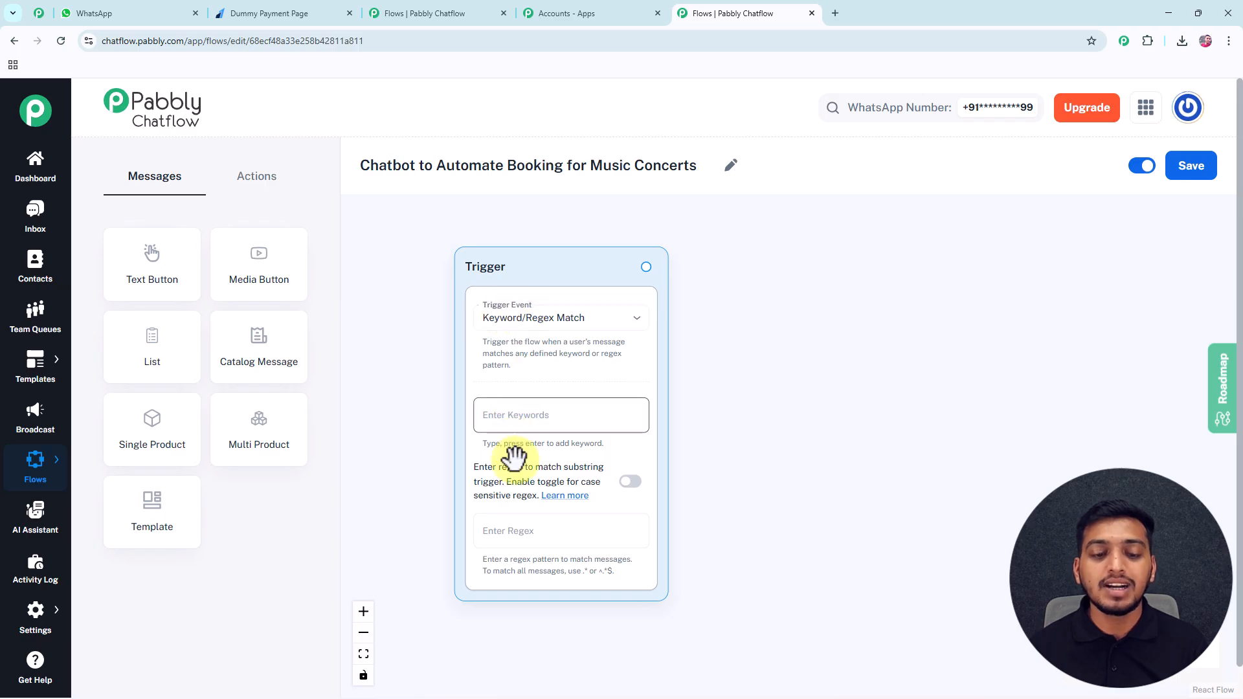
Set the trigger event to Keyword/Regex Match with keywords 'hello' and 'music'.
click(520, 329)
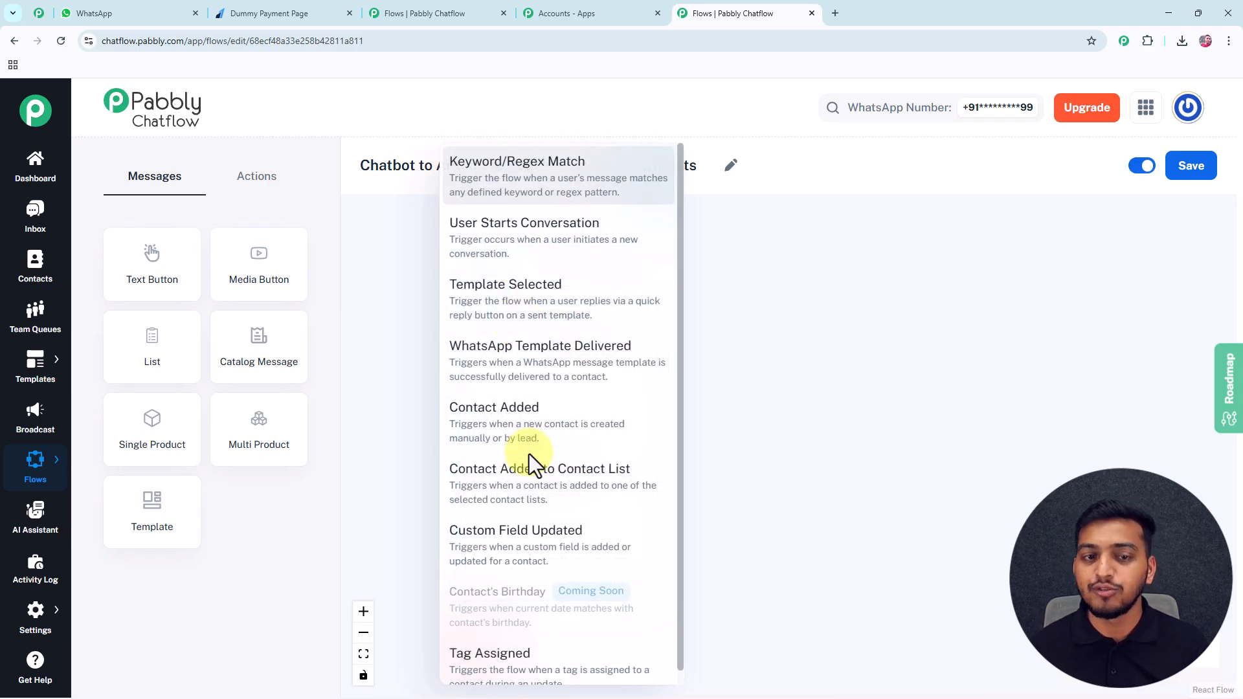
click(503, 187)
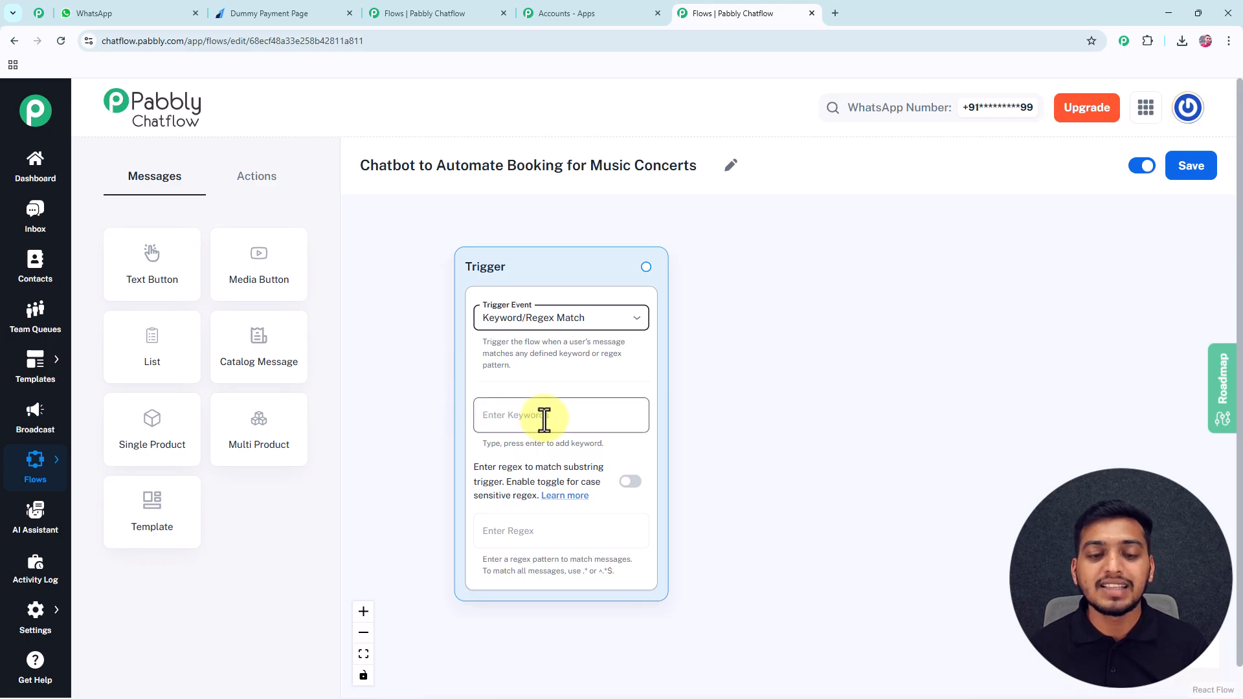
click(517, 418)
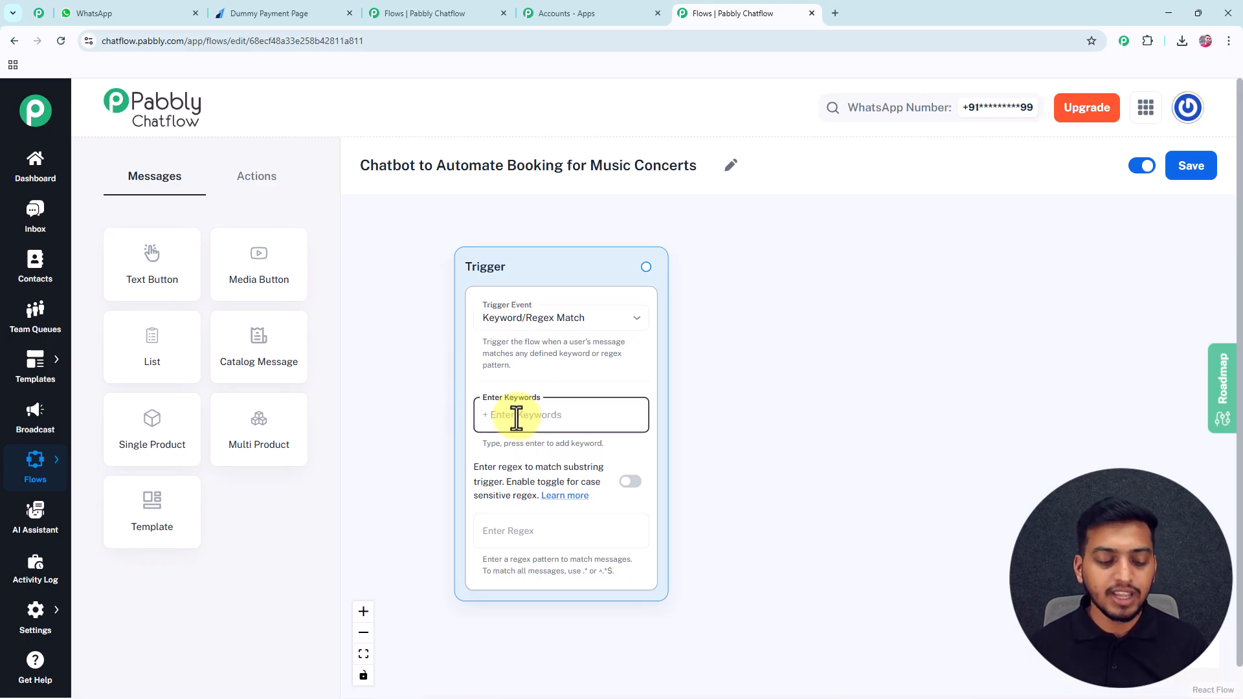
text(hell)
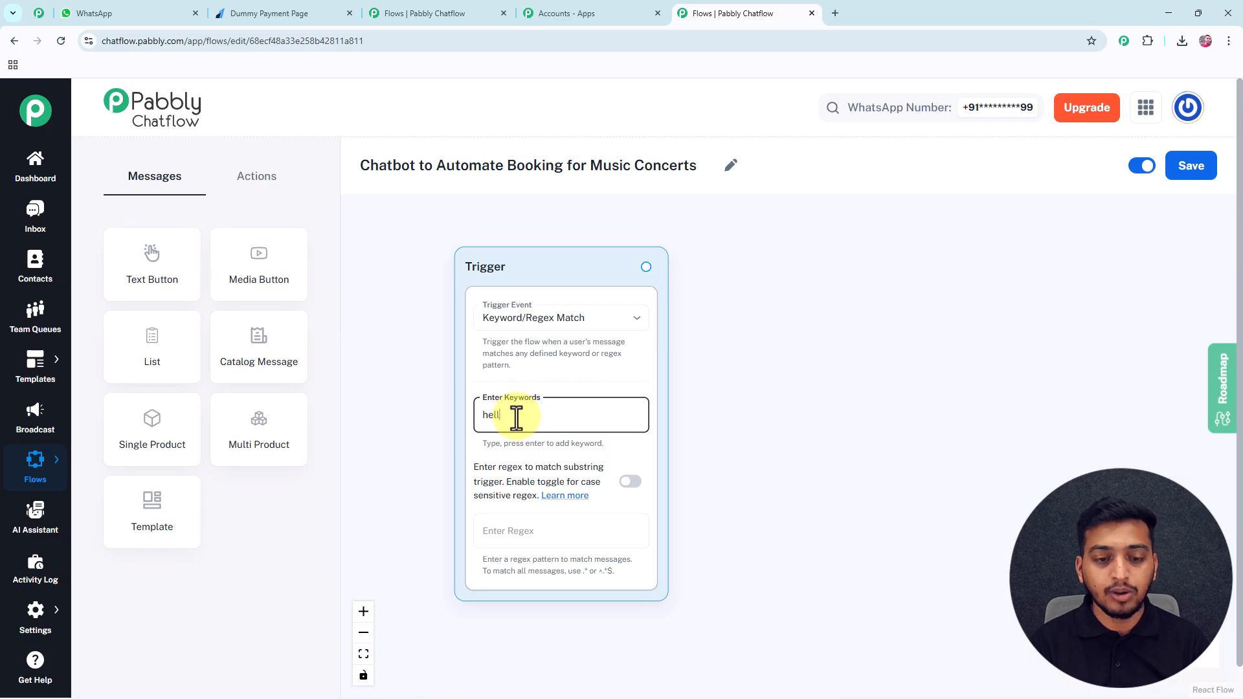
text(o)
key(Return)
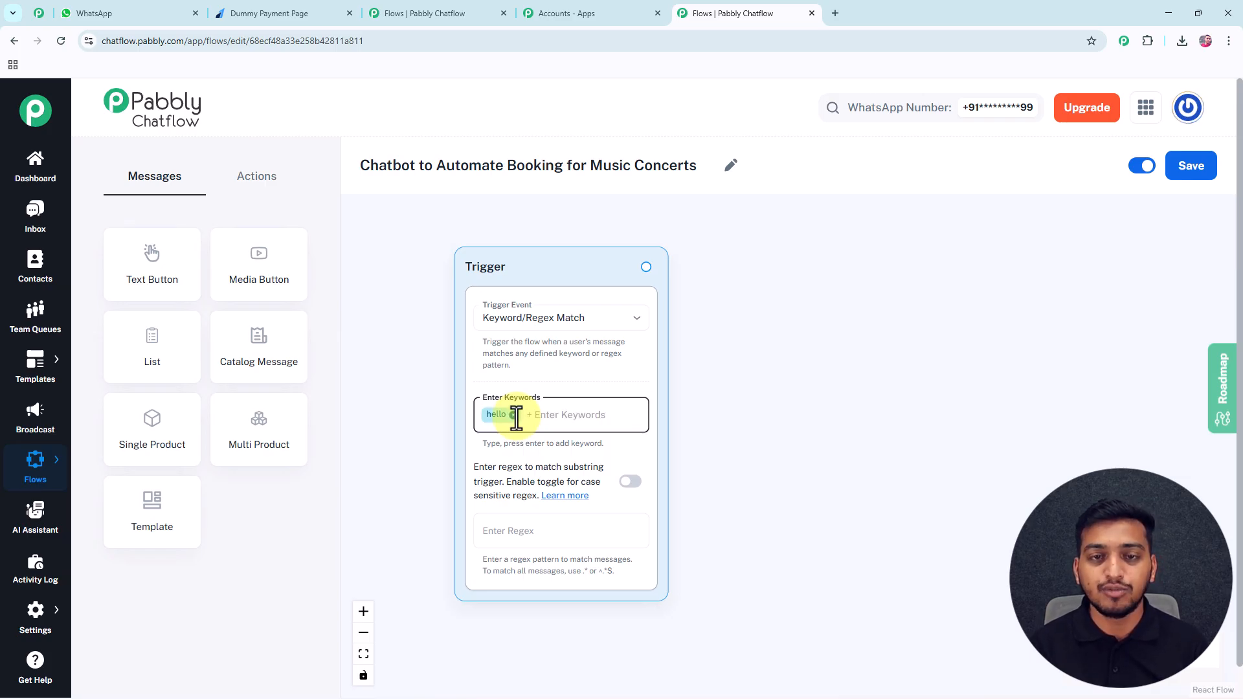
text(musi)
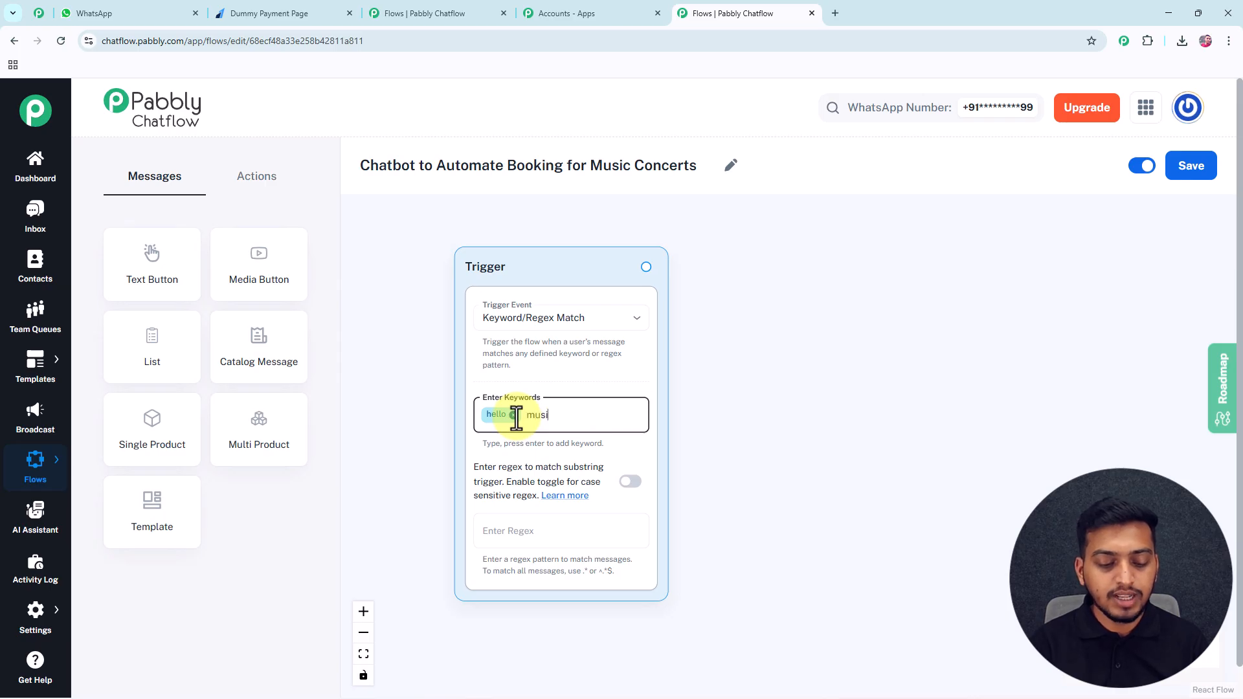
text(c)
key(Return)
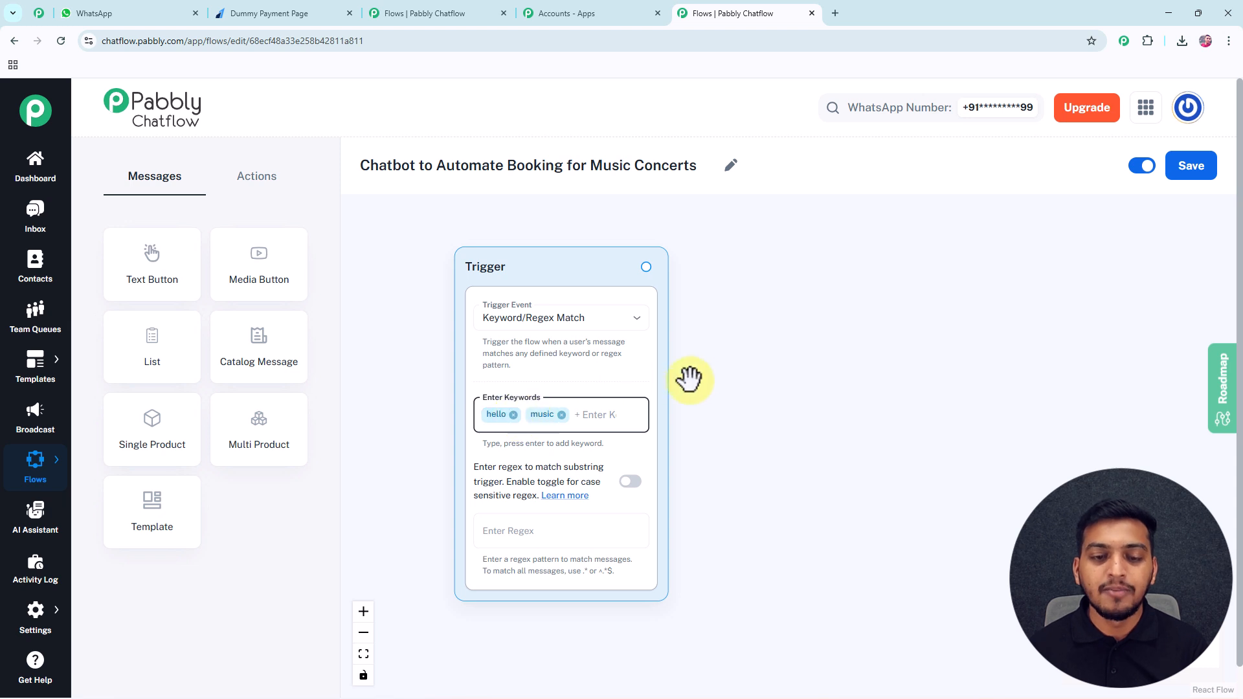
click(487, 532)
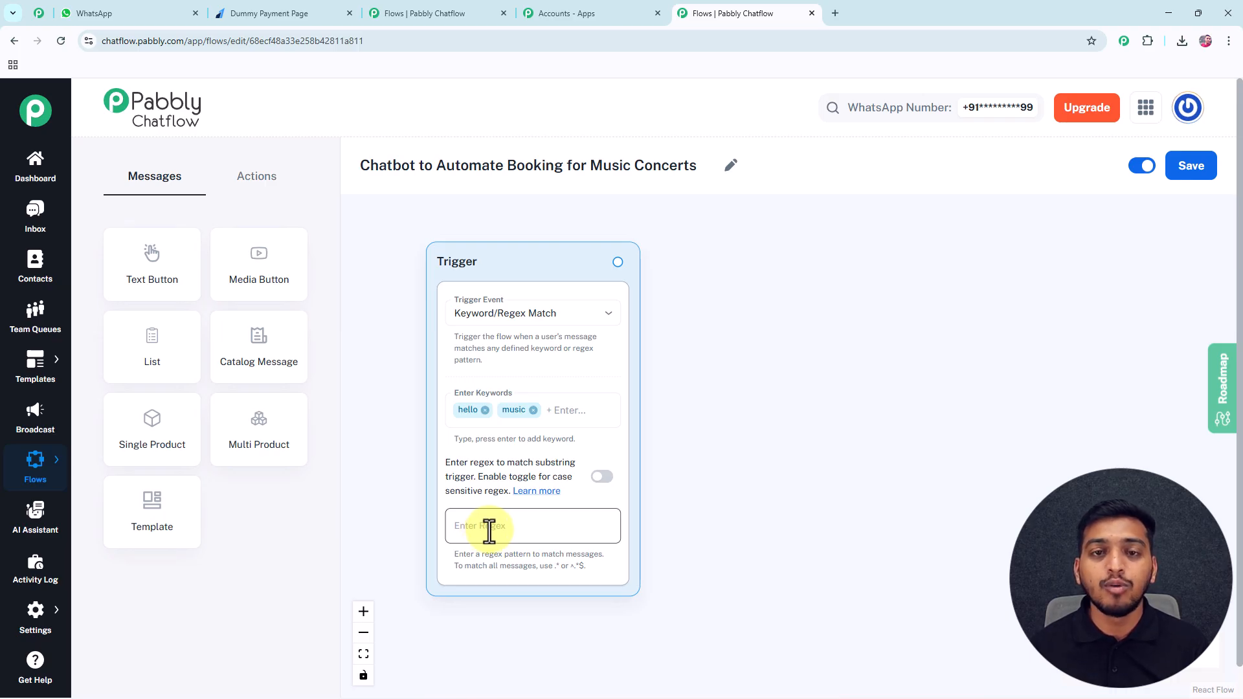
scroll(695, 406, down, 3)
drag(692, 419, 617, 410)
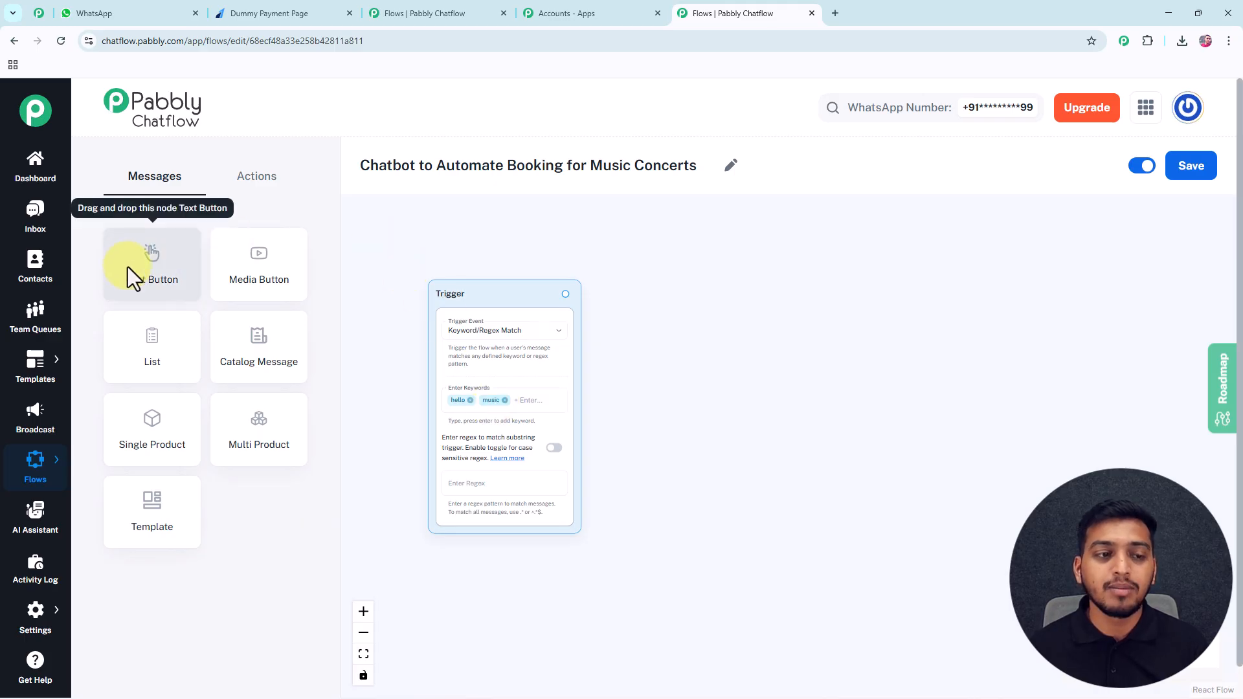
Add a Text Button node linked after the trigger and paste in the Goodwill Events welcome message.
drag(130, 269, 656, 313)
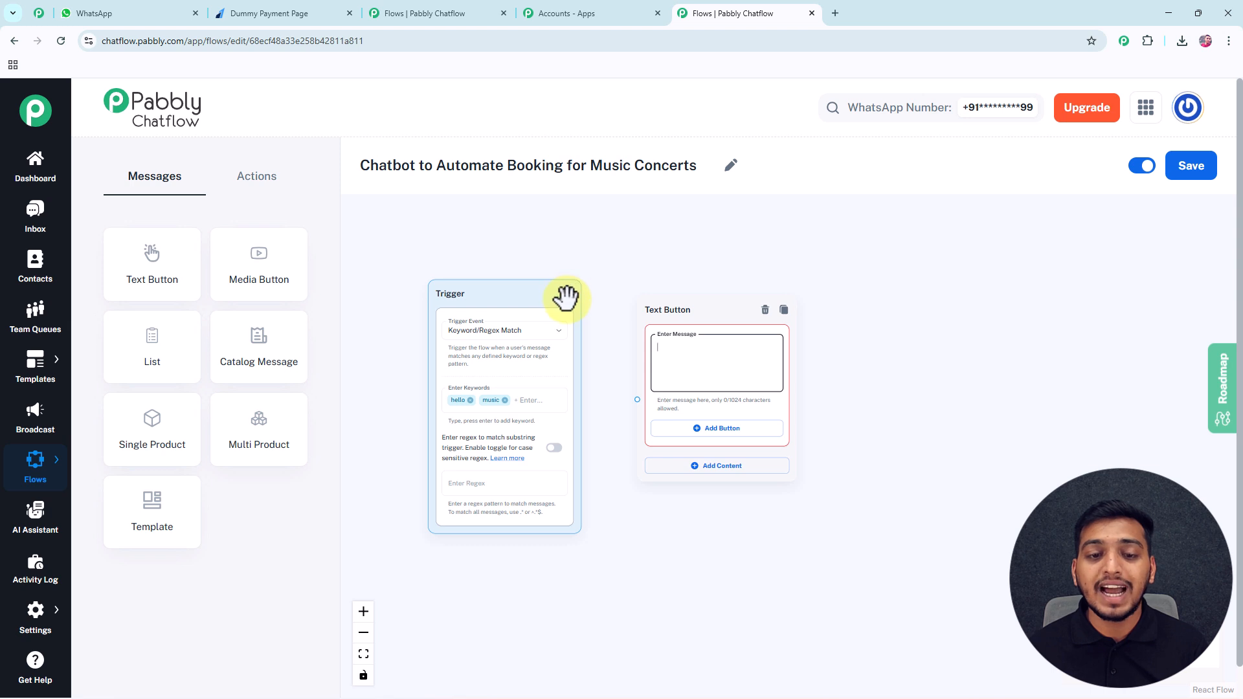
drag(622, 352, 628, 421)
scroll(628, 420, up, 2)
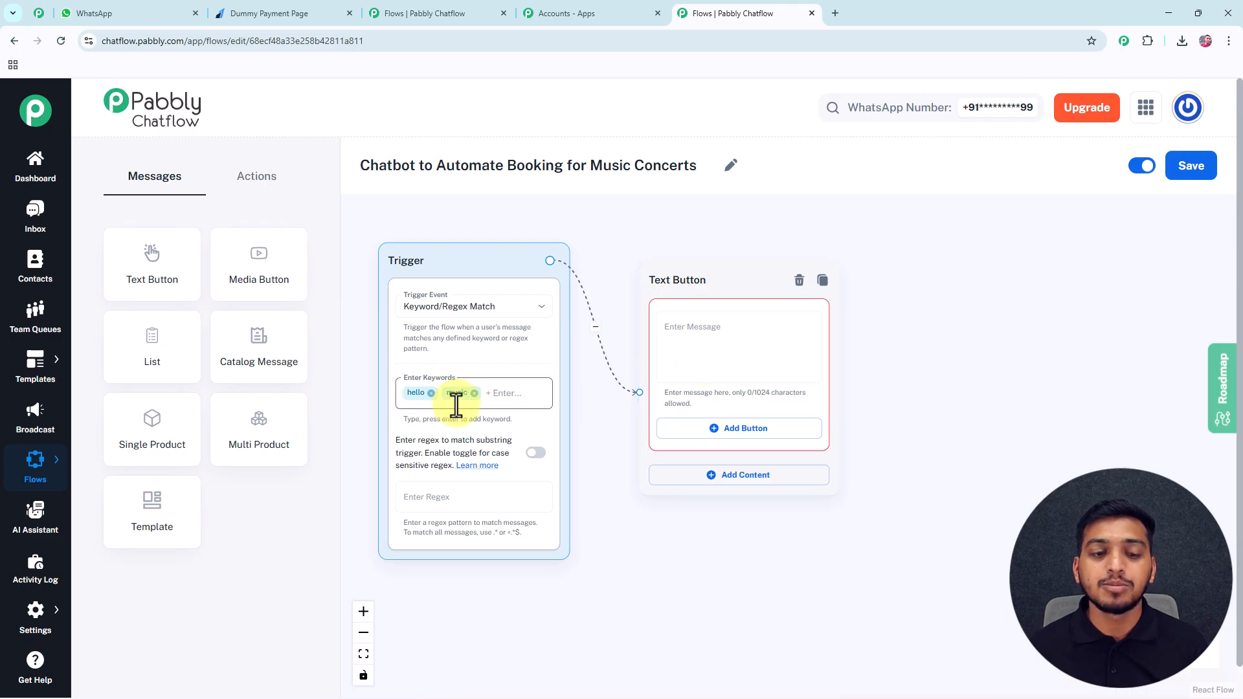
click(685, 334)
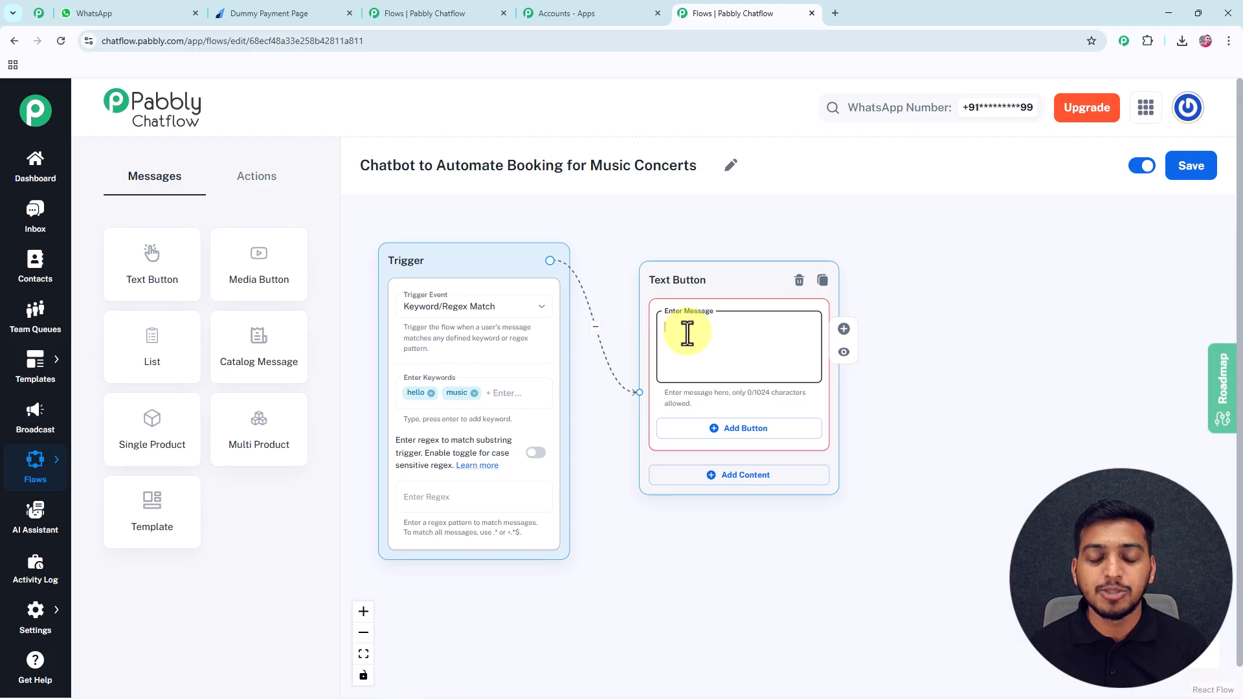
key(ctrl+v)
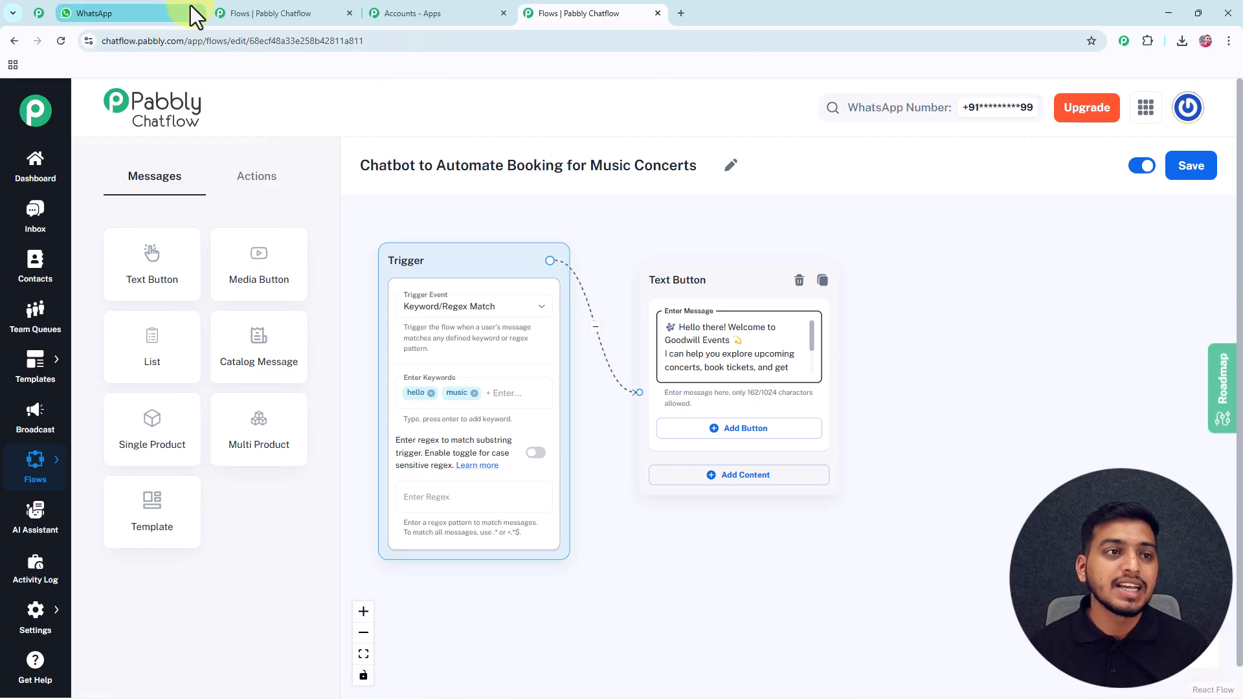
Review the WhatsApp test chat's Goodwill Events welcome and its three options, then return to the flow editor.
click(114, 14)
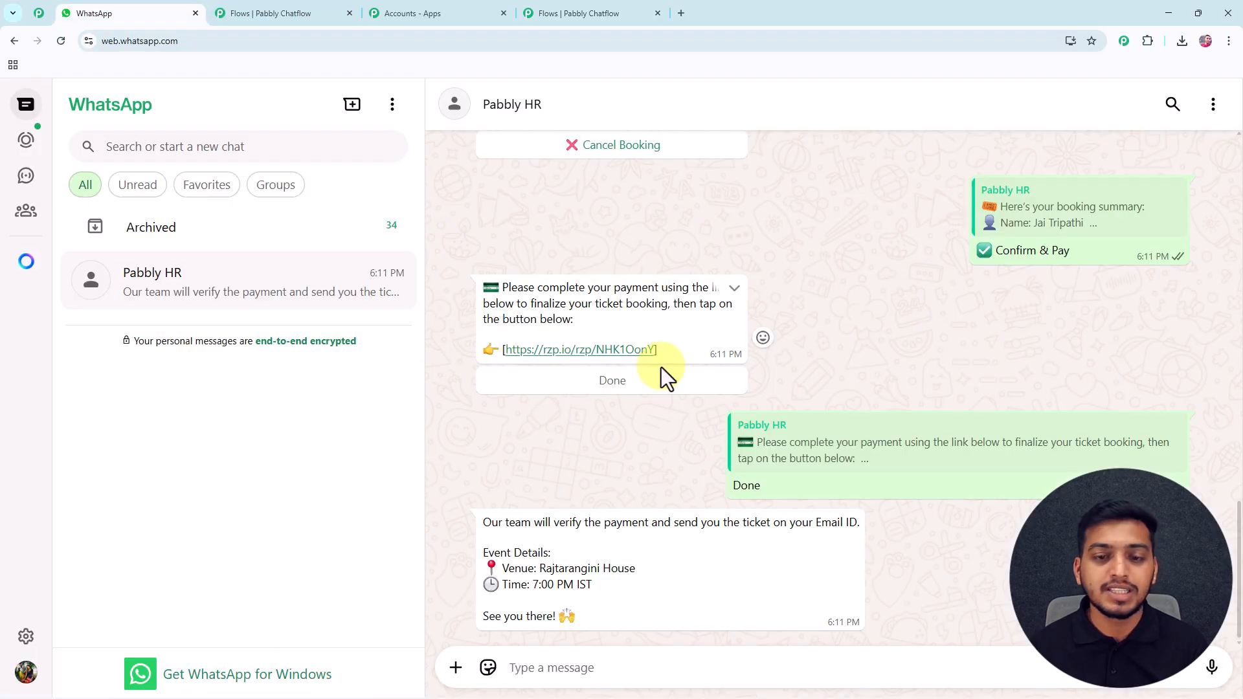
scroll(661, 367, up, 15)
scroll(663, 359, up, 3)
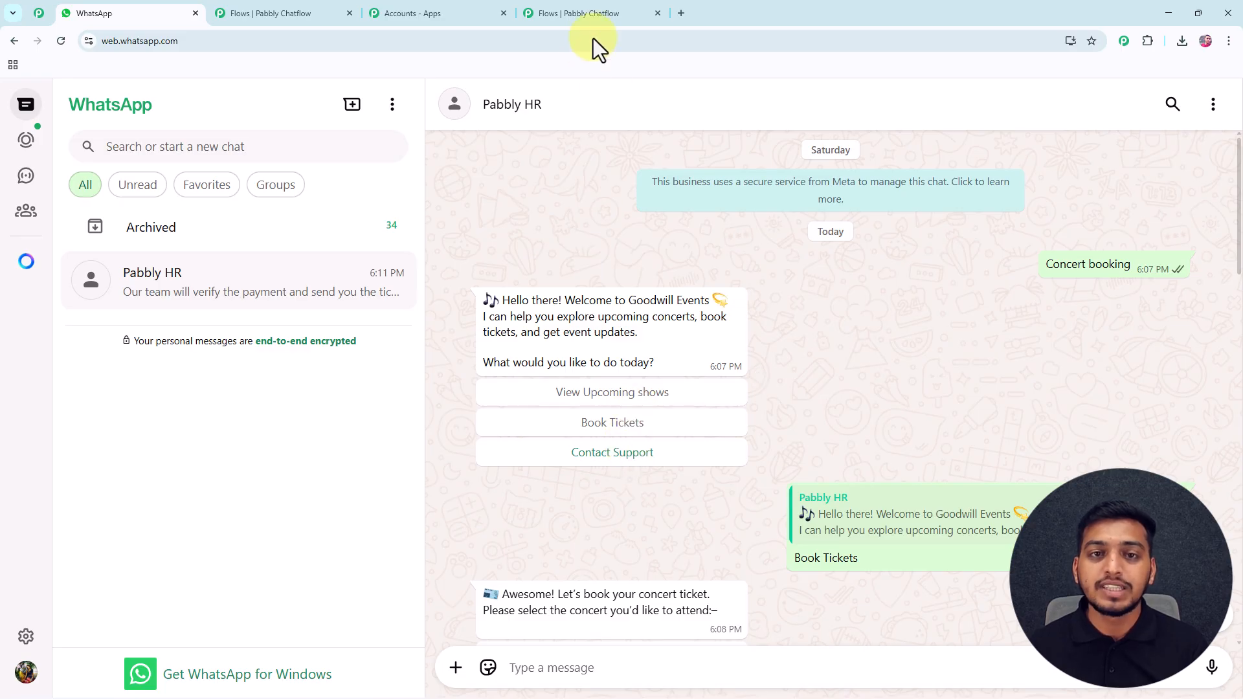
click(592, 20)
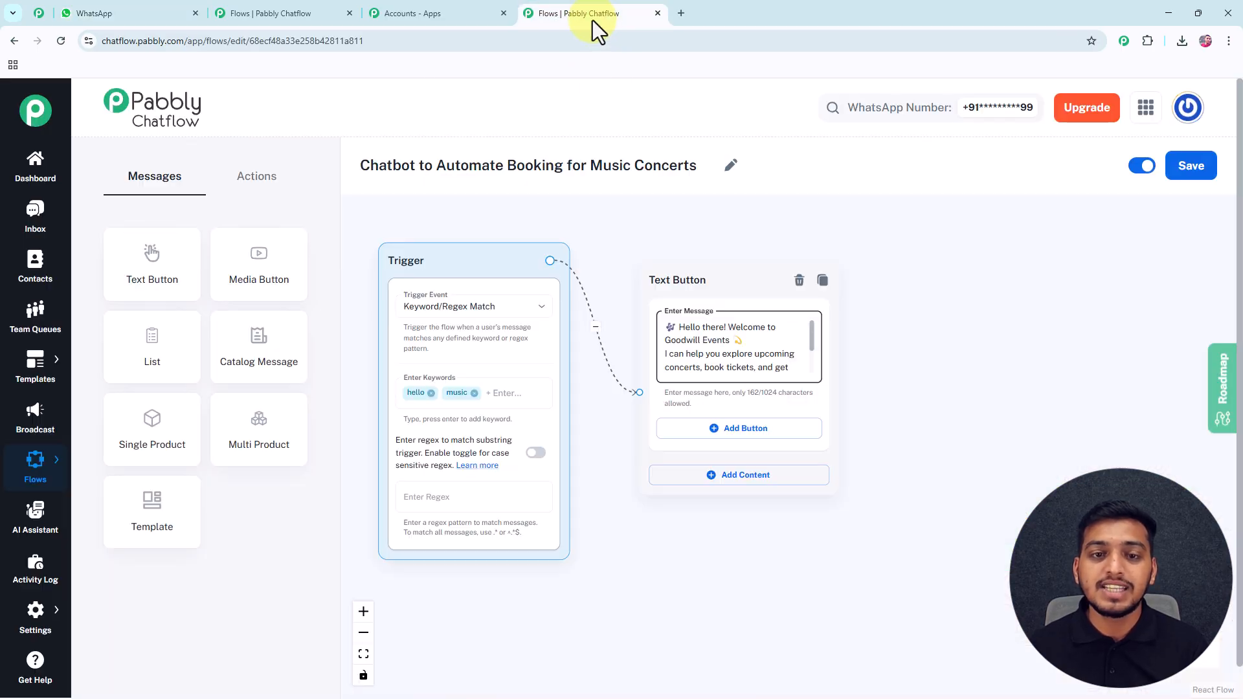
Add three empty reply buttons to the welcome Text Button message.
click(734, 431)
click(728, 499)
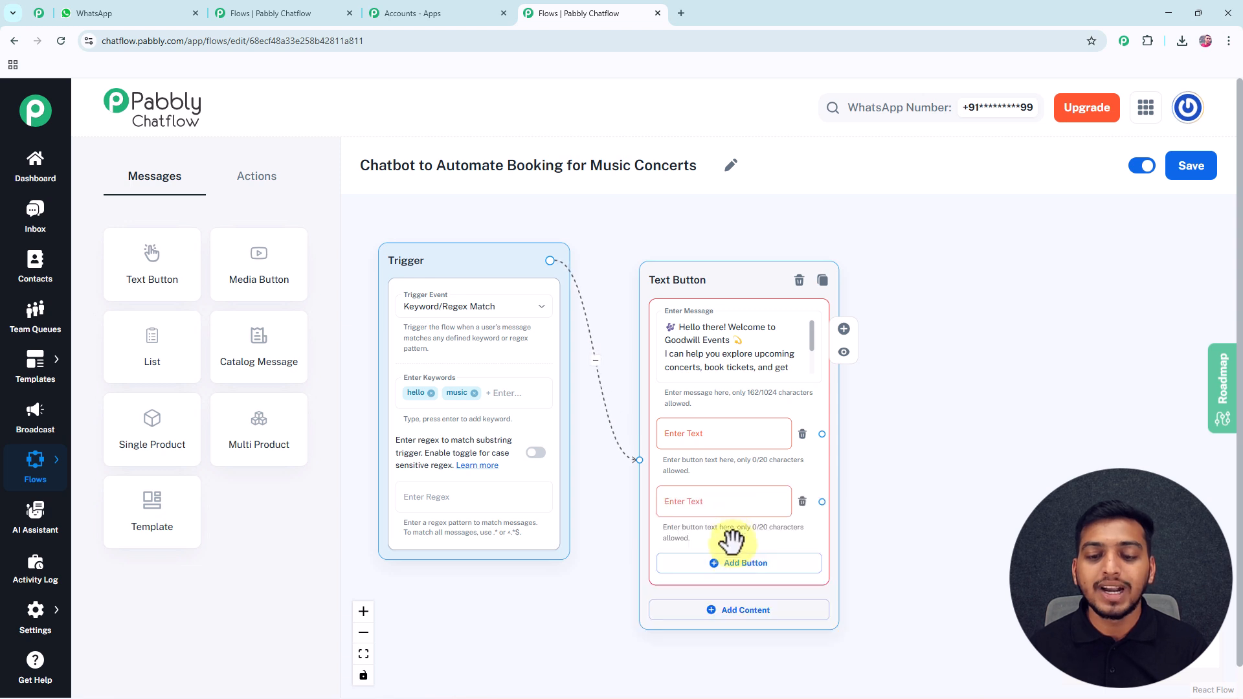
click(734, 566)
drag(901, 440, 897, 391)
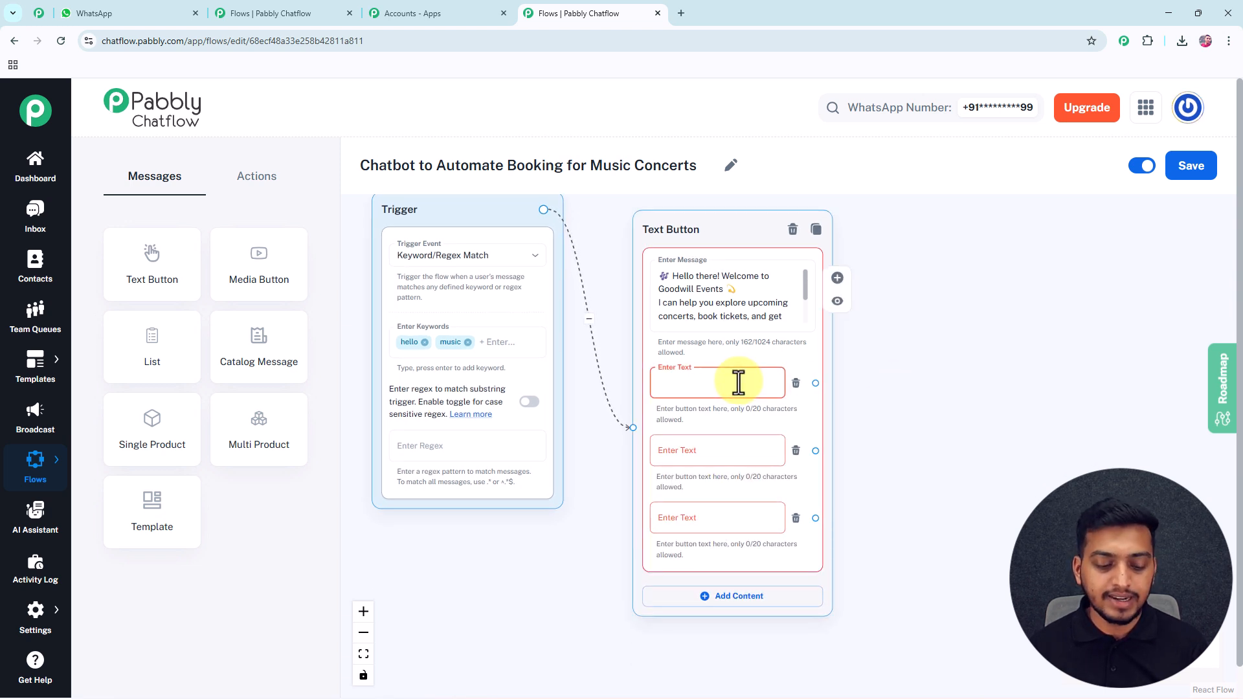
Label the buttons View Upcoming shows, Book Tickets and Contact Support.
text(View Upcoming shows)
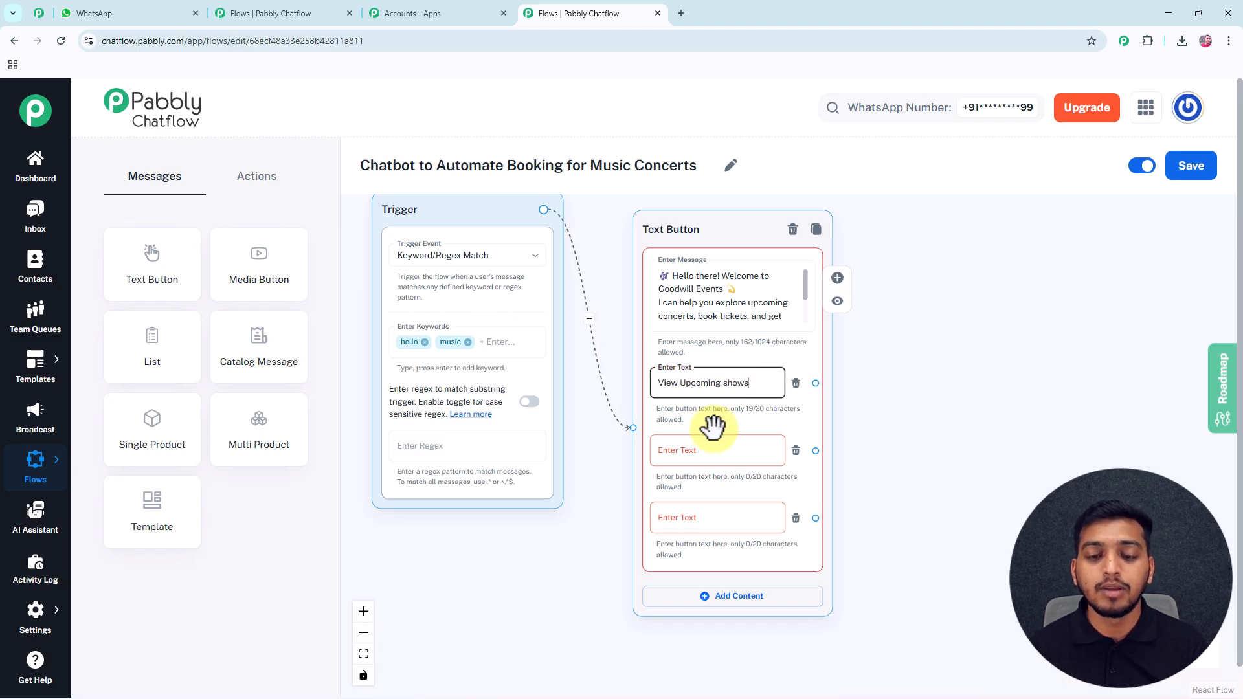
click(705, 451)
text(Book Tickets)
click(684, 518)
text(Contact Support)
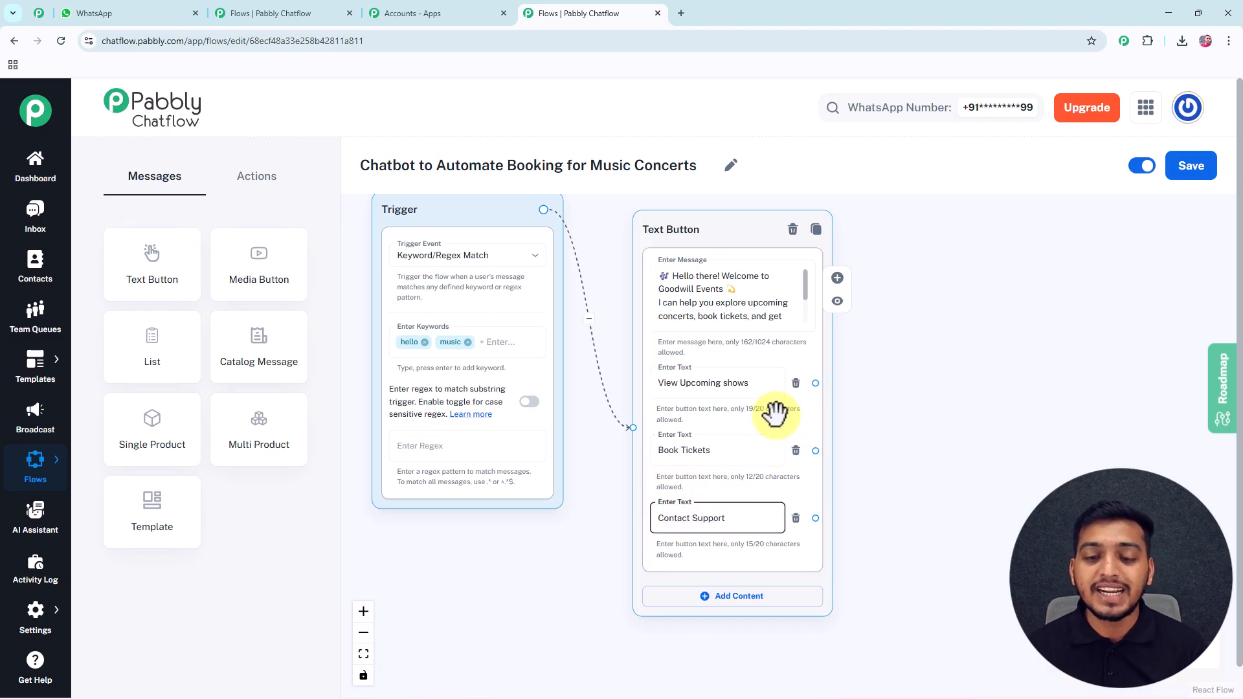
scroll(855, 427, down, 1)
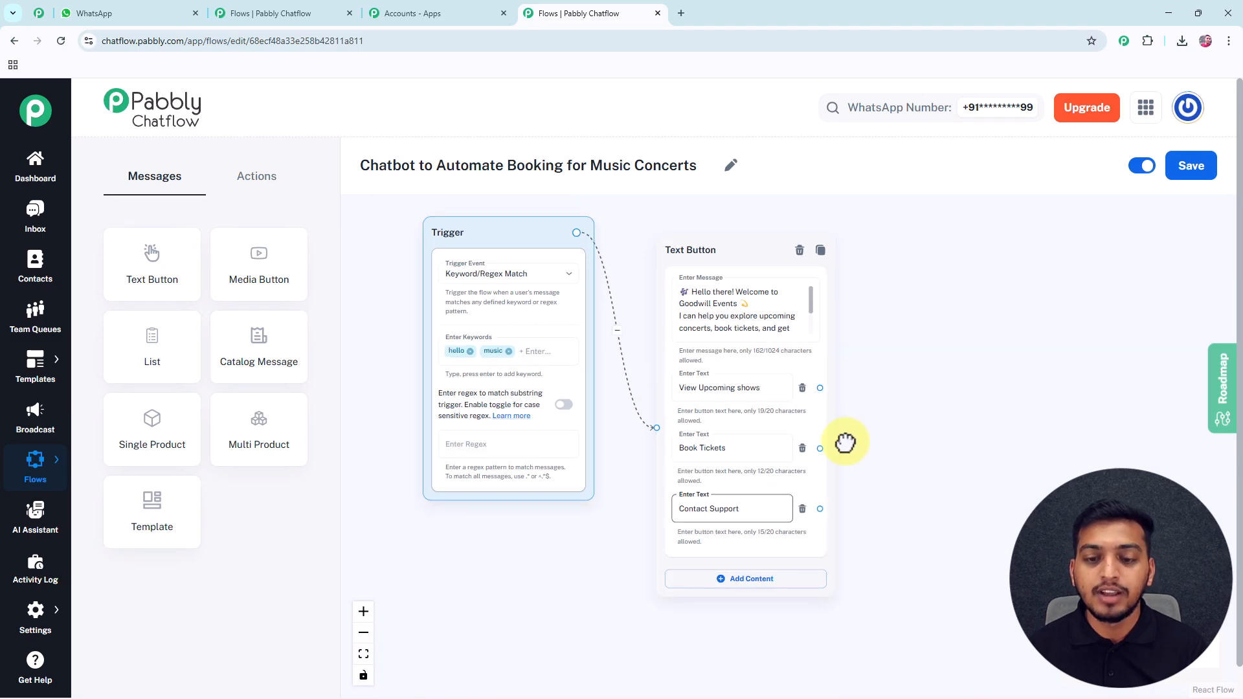
drag(856, 434, 770, 426)
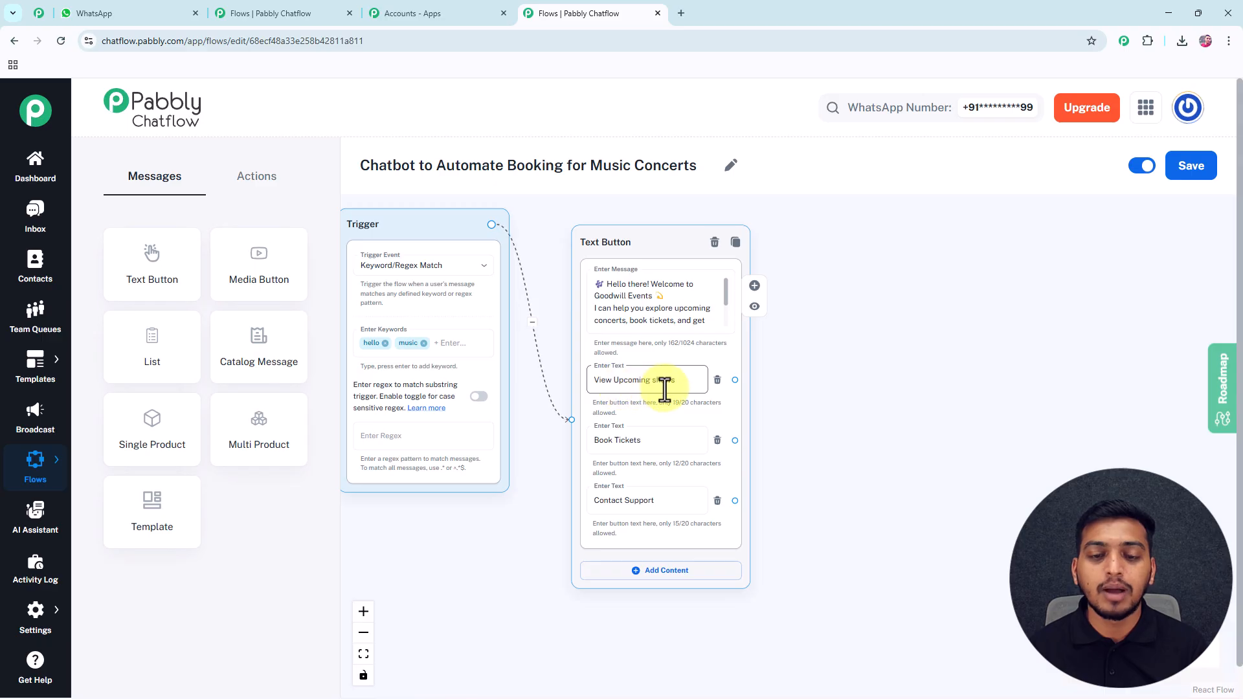
drag(838, 365, 809, 369)
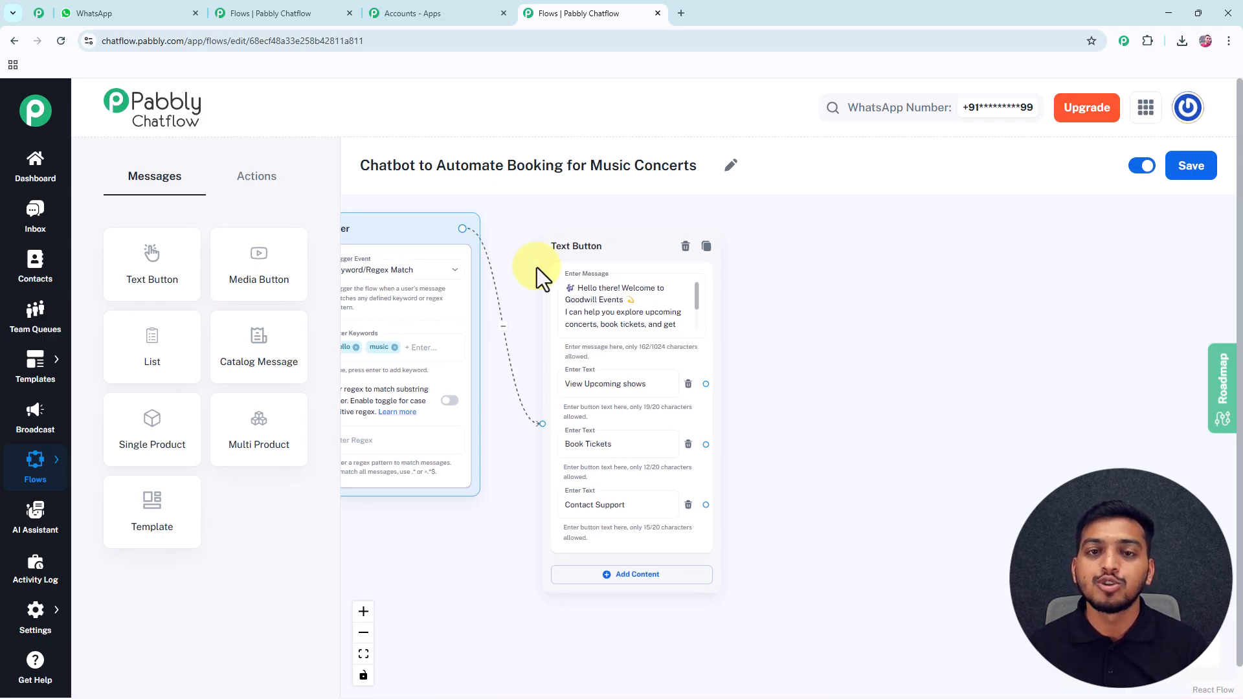
Add a Text Button message linked from View Upcoming shows, containing the upcoming concerts list.
drag(173, 270, 837, 353)
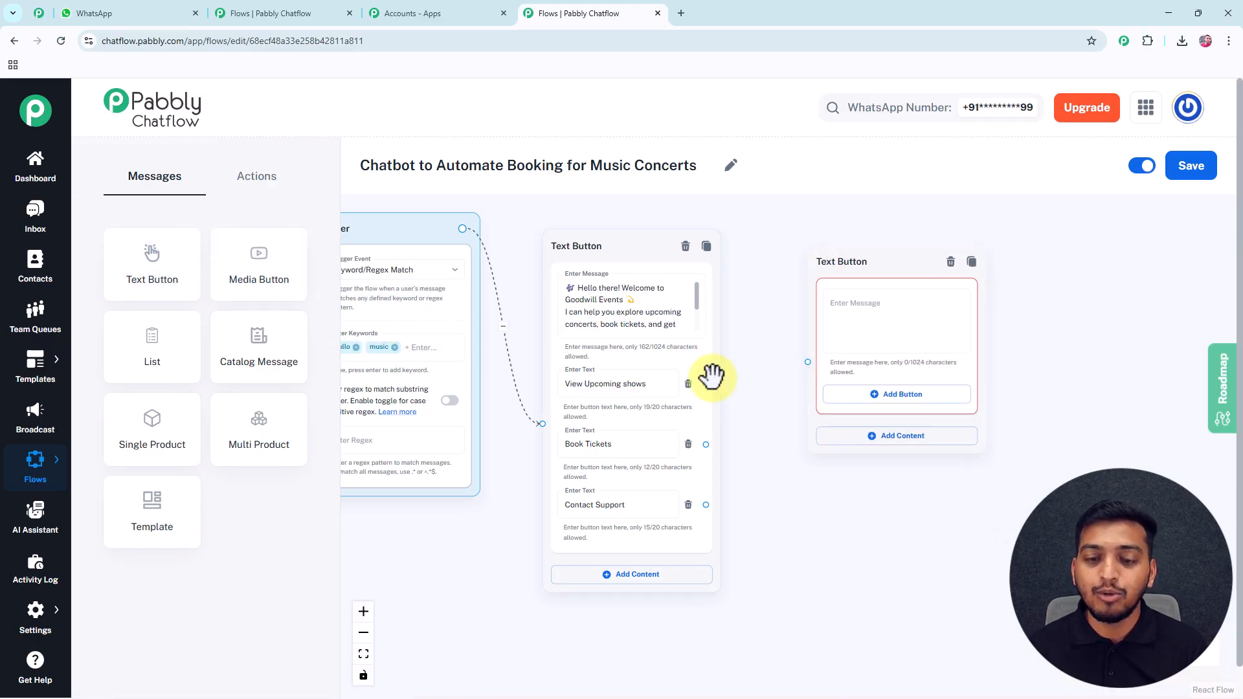
drag(705, 384, 808, 362)
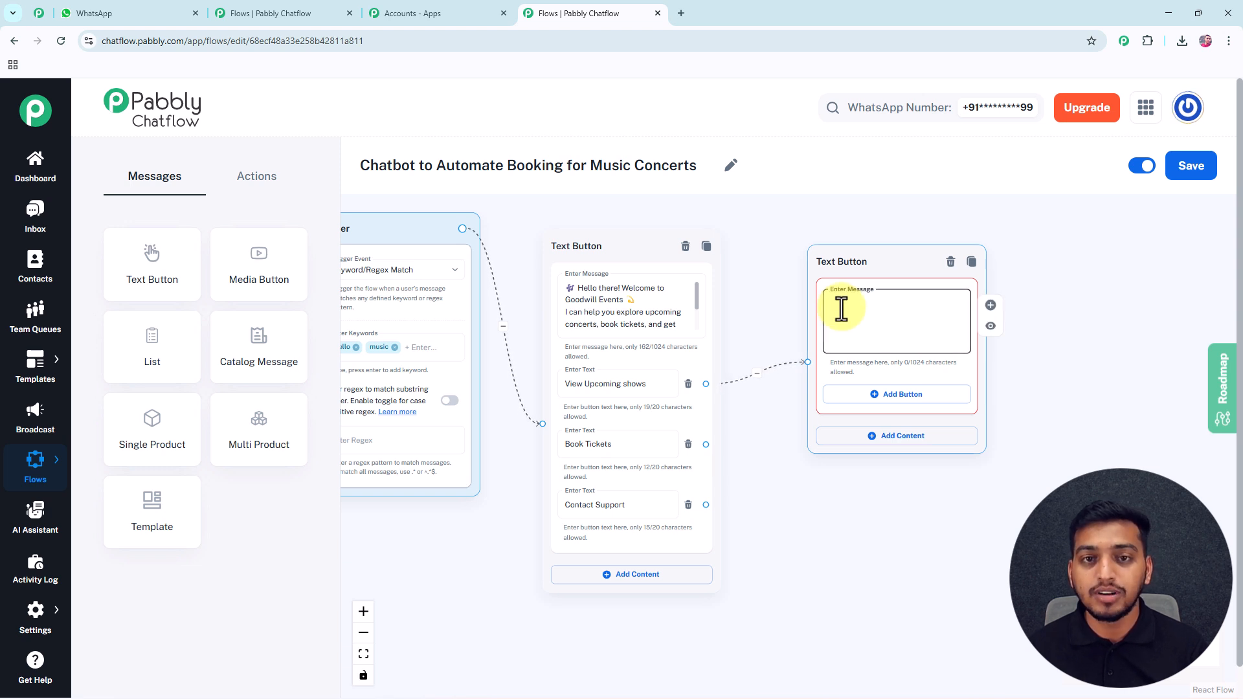
drag(763, 264, 688, 256)
click(876, 303)
key(ctrl+v)
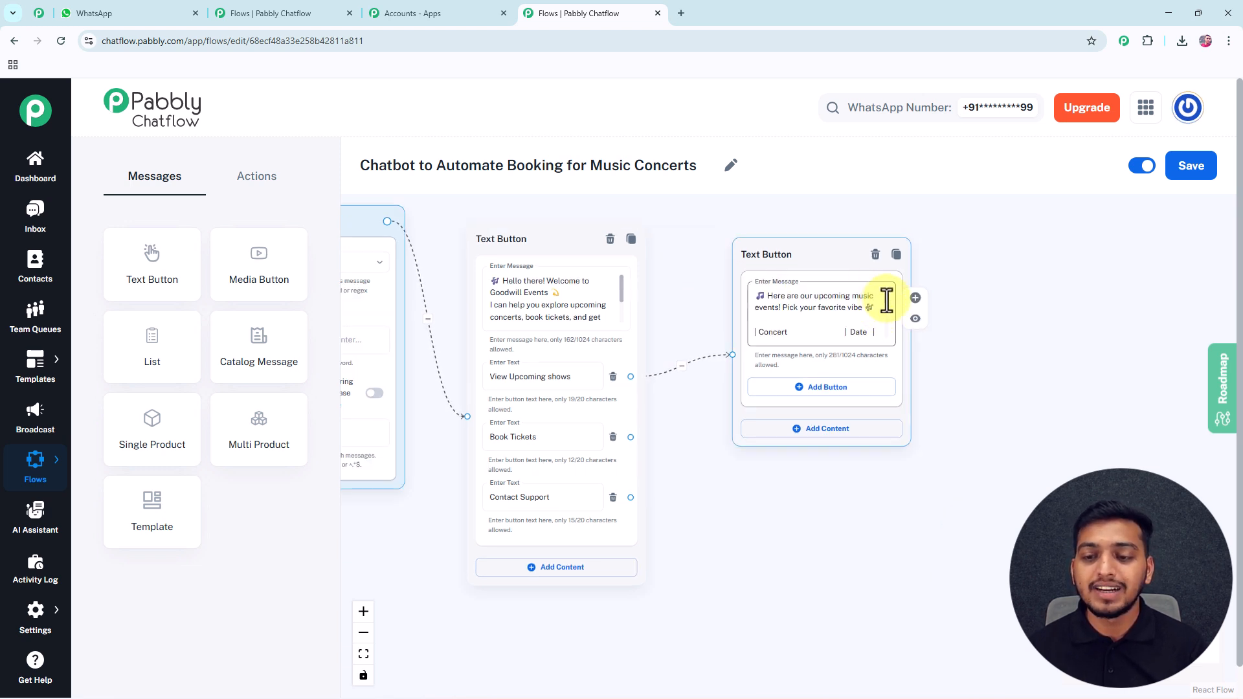
scroll(884, 304, down, 5)
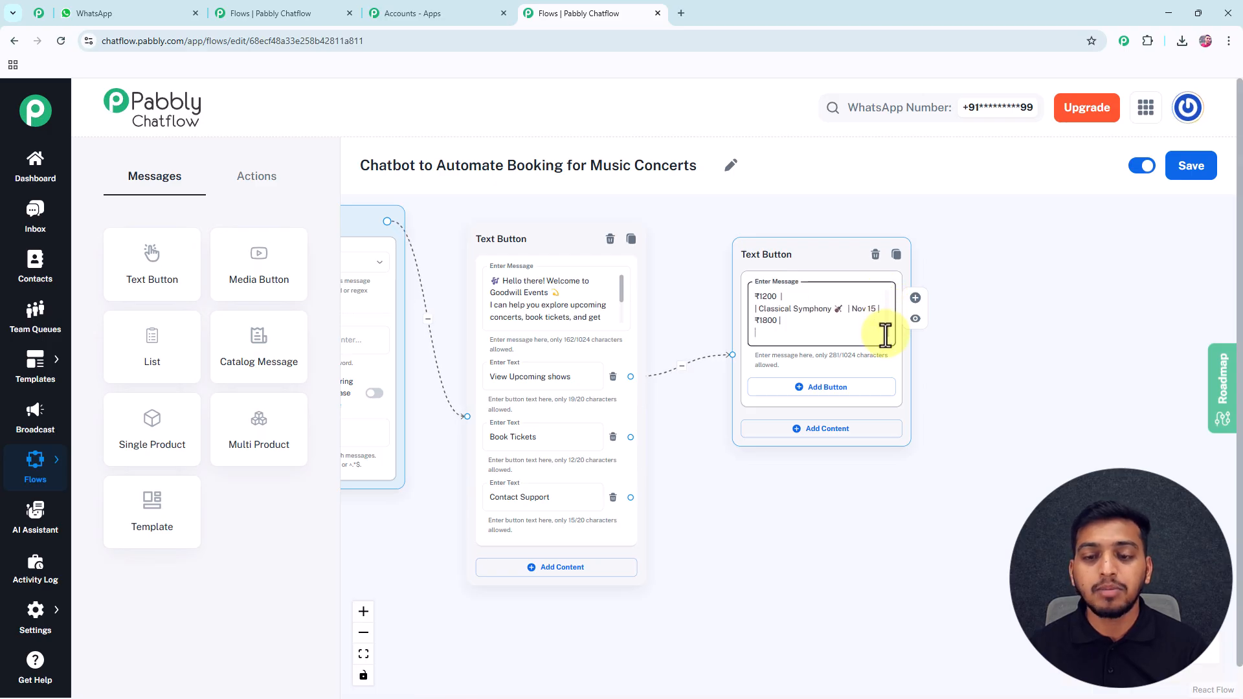
Give the concert list a 'Book Tickets' button, fixing the typo, and reposition the message.
click(819, 388)
text(Book Tikets)
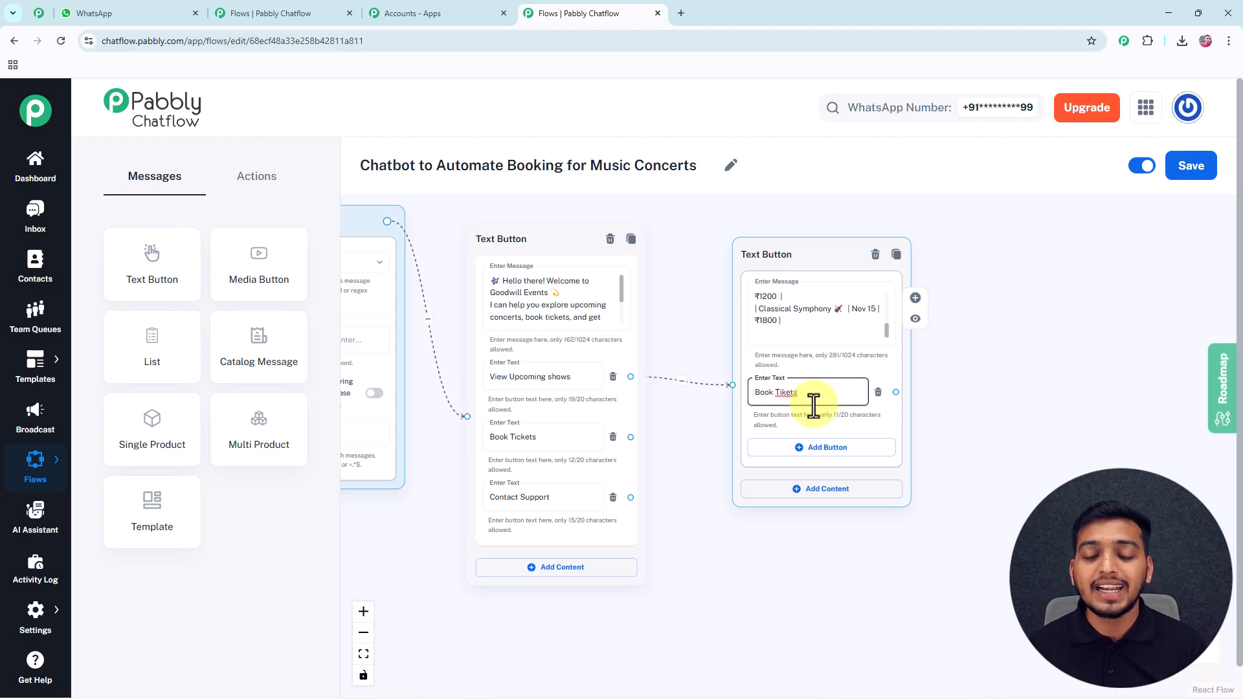
click(782, 393)
text(c)
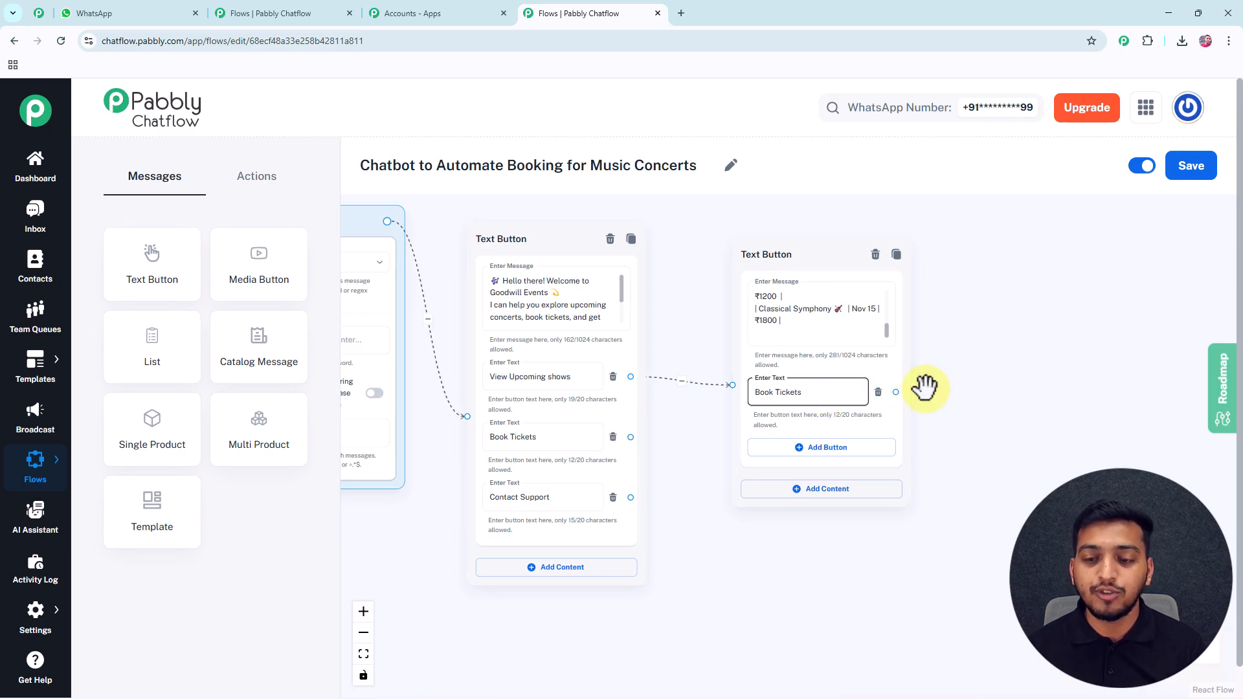
drag(945, 397, 896, 332)
scroll(900, 333, down, 1)
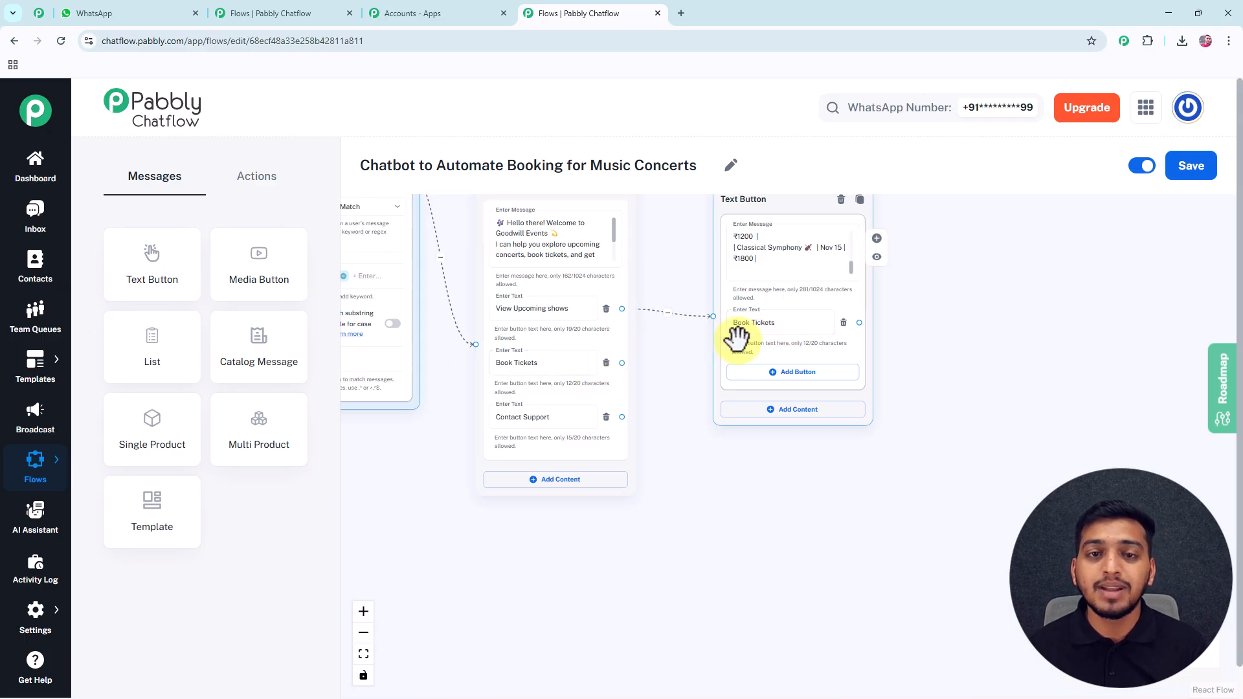
scroll(666, 369, up, 3)
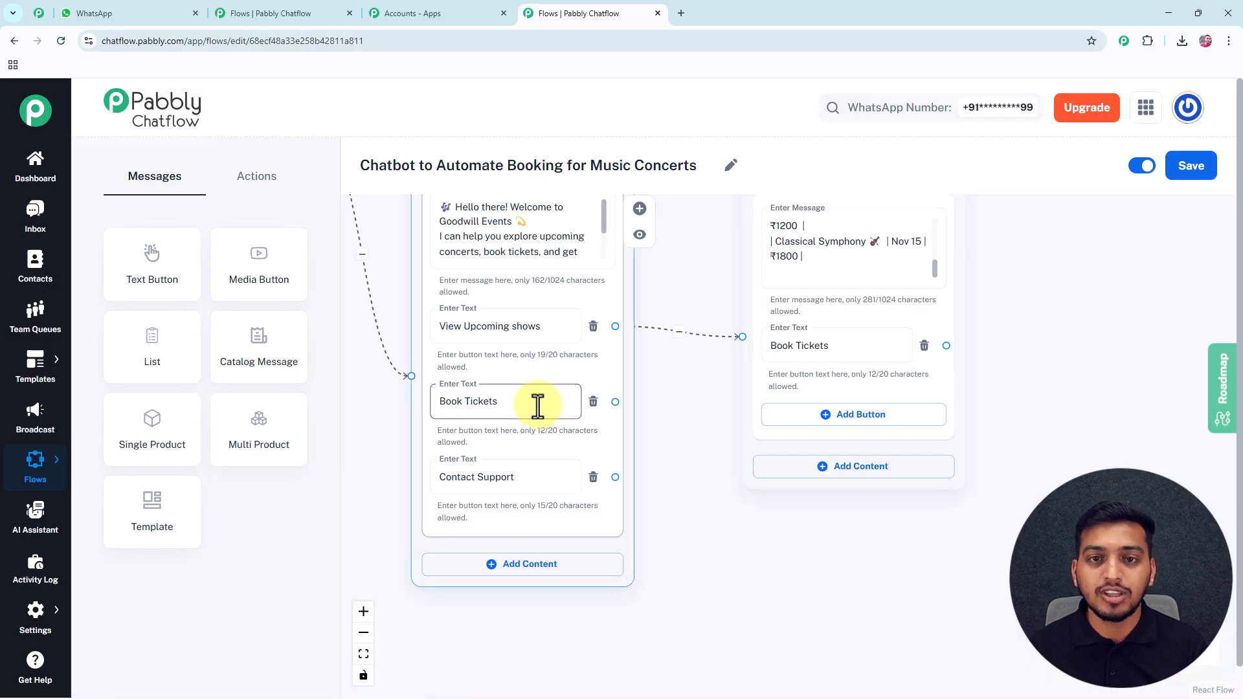
drag(668, 334, 631, 507)
drag(740, 346, 773, 221)
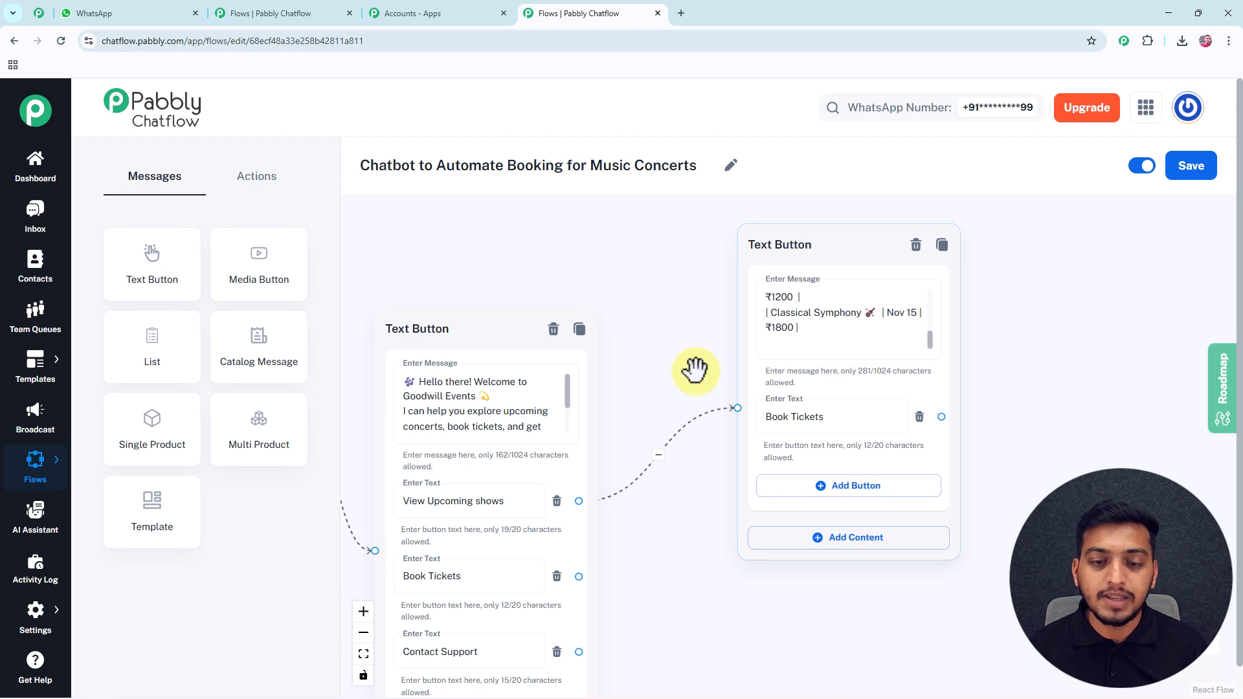
drag(602, 366, 631, 286)
Add a Text Button message linked from Book Tickets with the concert selection prompt.
drag(154, 275, 793, 459)
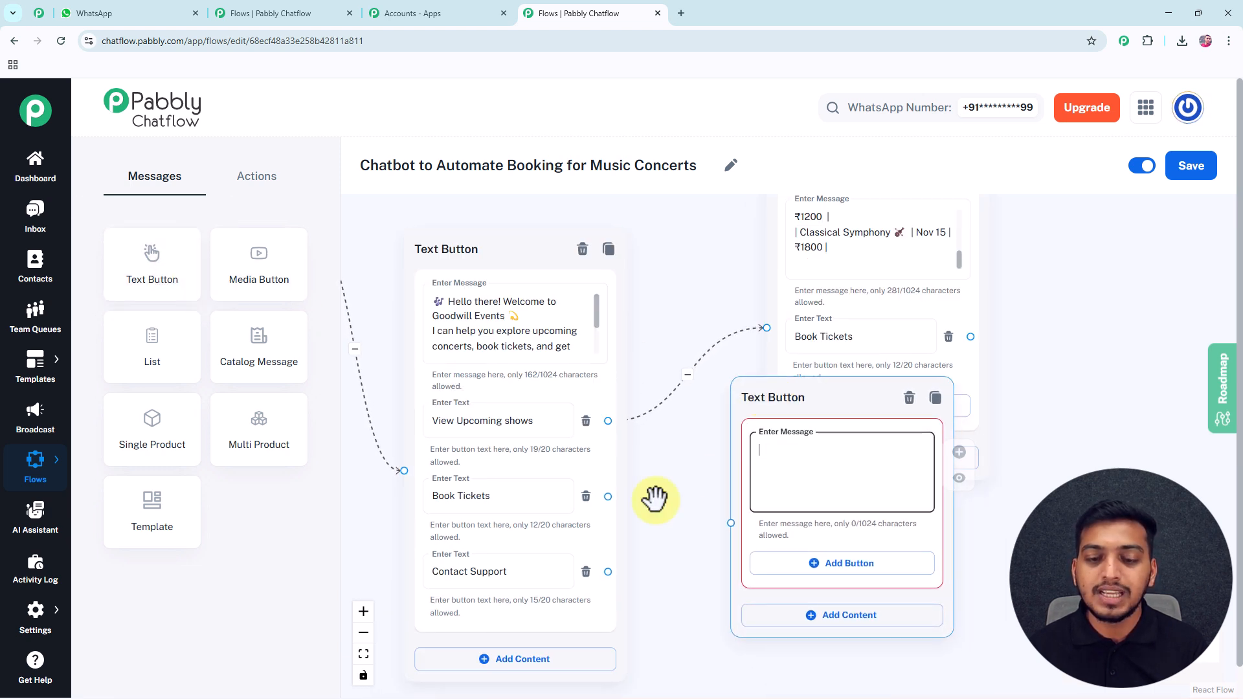
drag(608, 496, 730, 522)
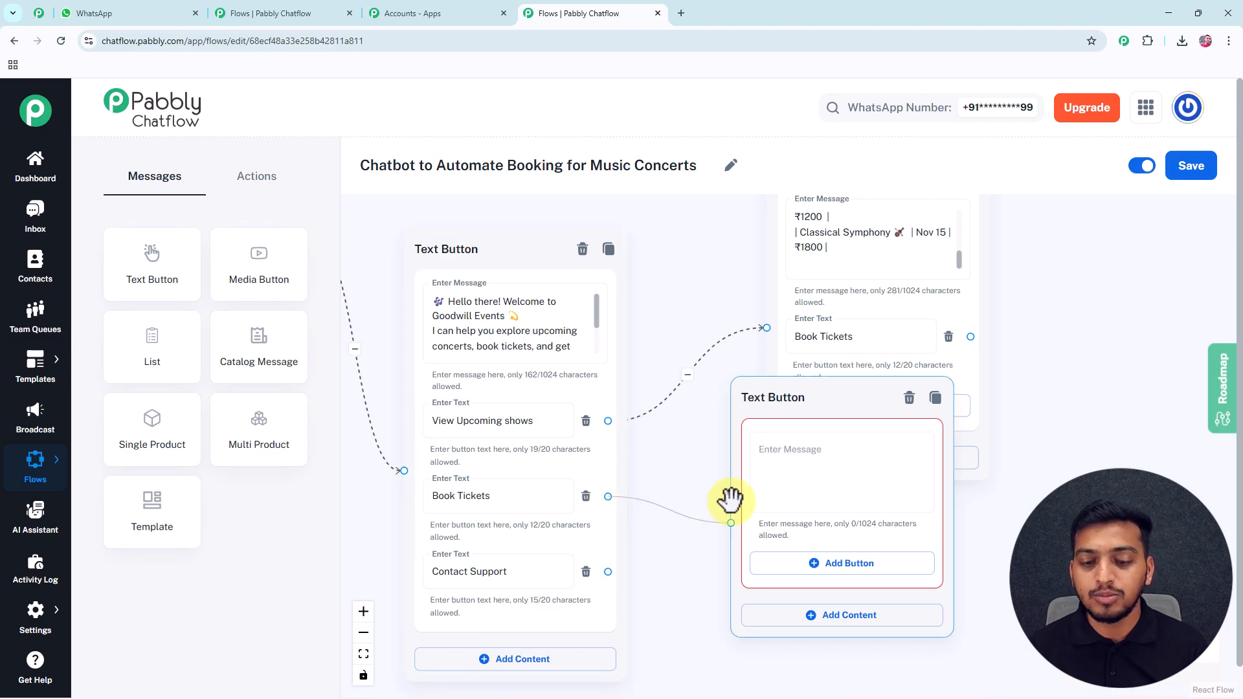
click(800, 465)
text(🎫 Awesome! Let’s book your concert ticket. Please select the concert you’d like to attend:-)
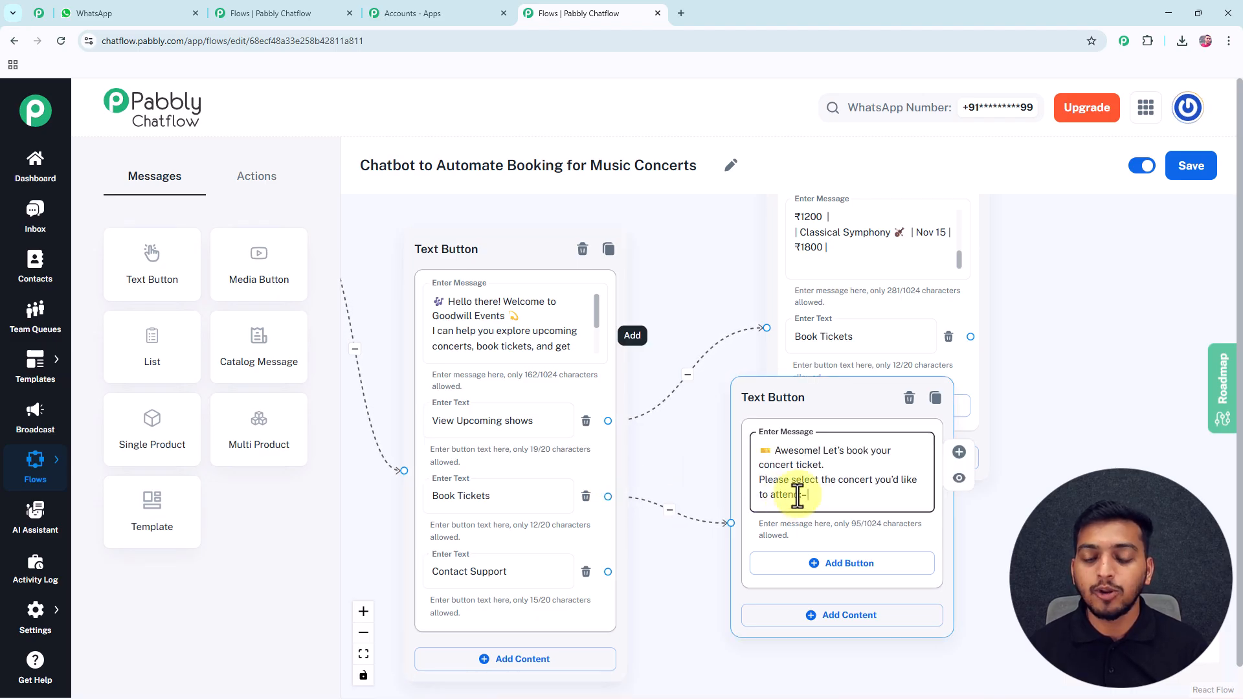
drag(677, 485, 566, 360)
Add three empty reply buttons to the booking prompt.
click(680, 437)
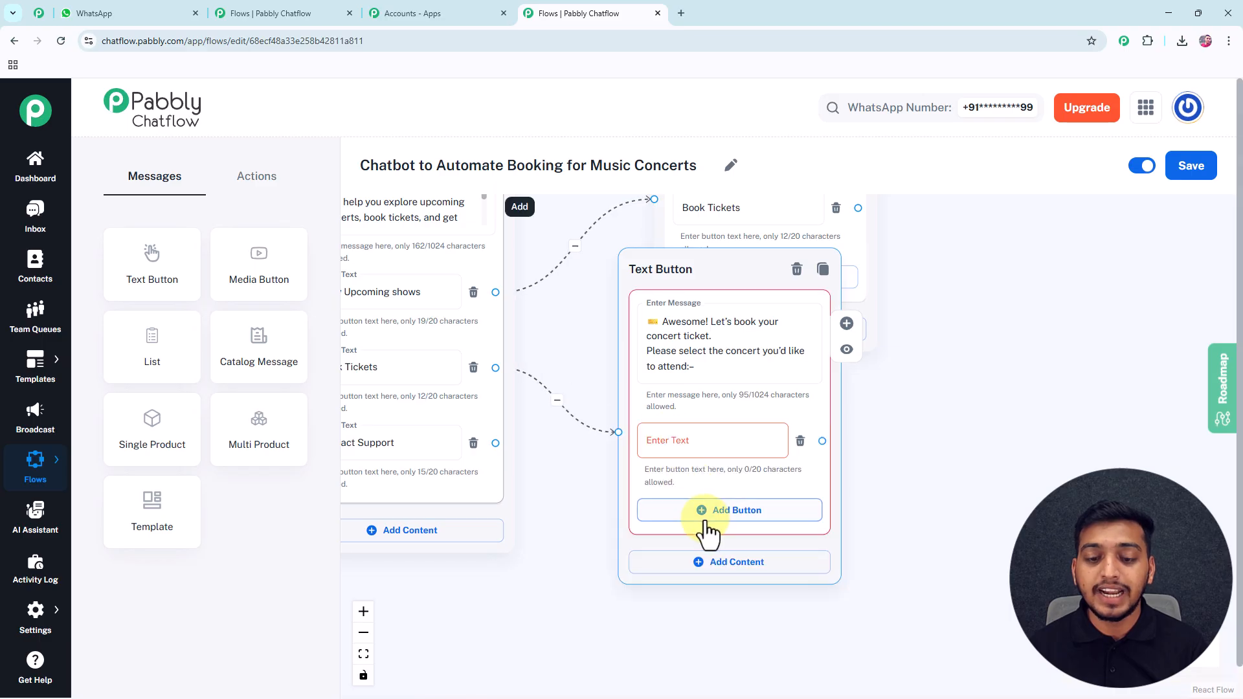
click(705, 509)
click(698, 585)
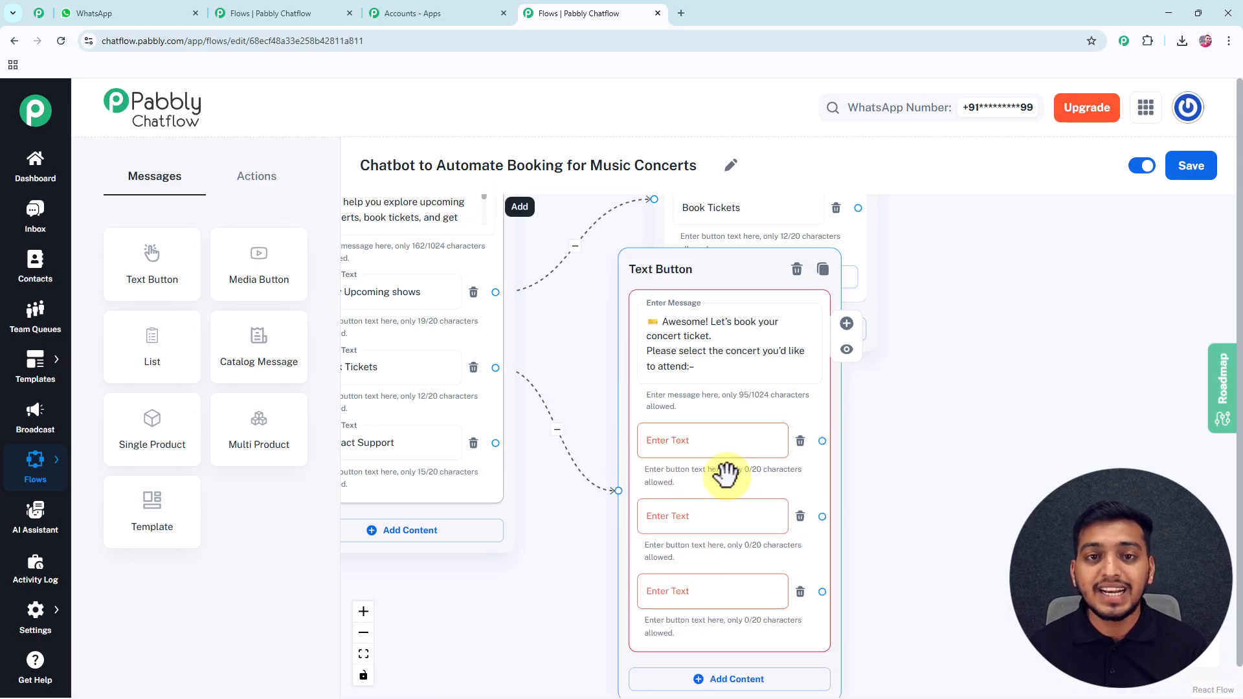
drag(925, 363, 878, 463)
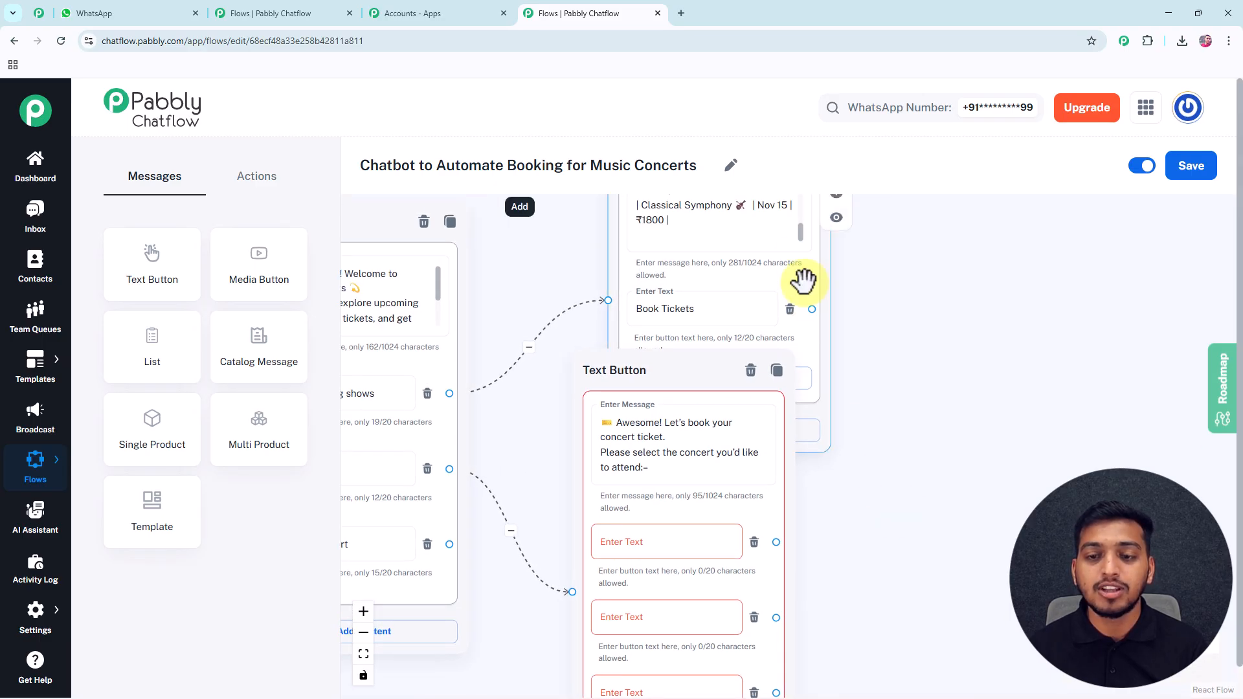
scroll(882, 377, up, 3)
scroll(785, 345, up, 5)
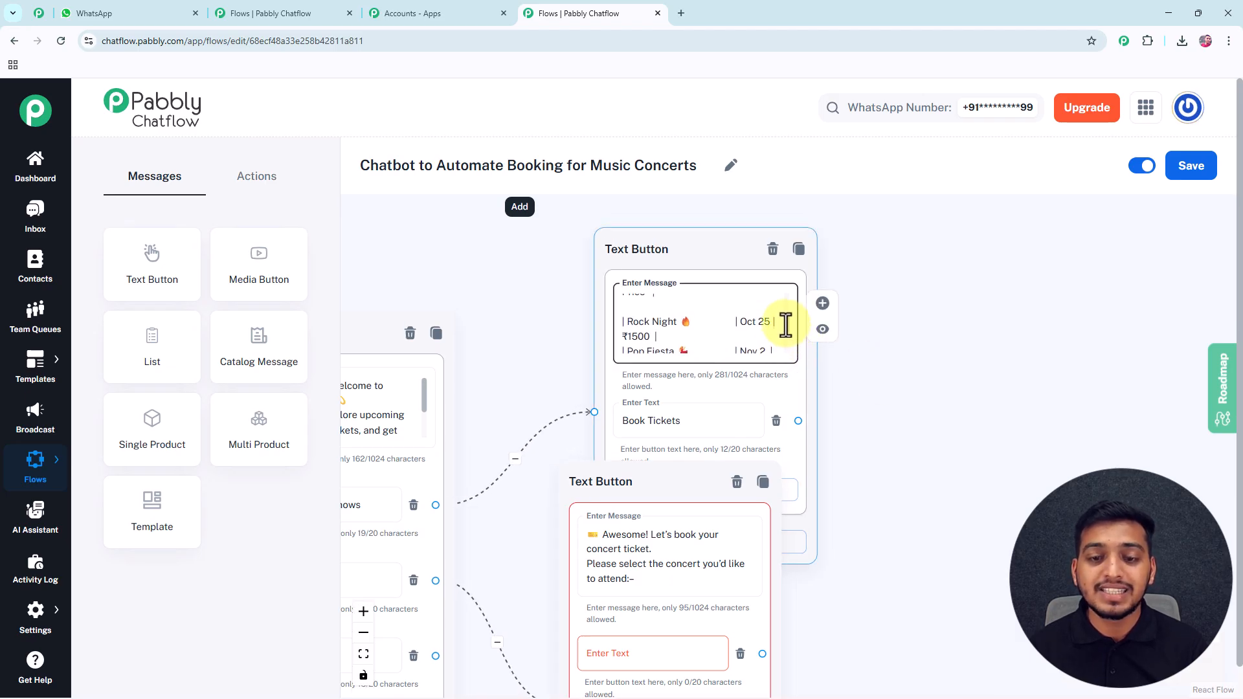
drag(915, 458, 934, 291)
Label the options Rock Night ₹1500, Pop Fiesta ₹1200 and Classic ₹1800.
click(665, 495)
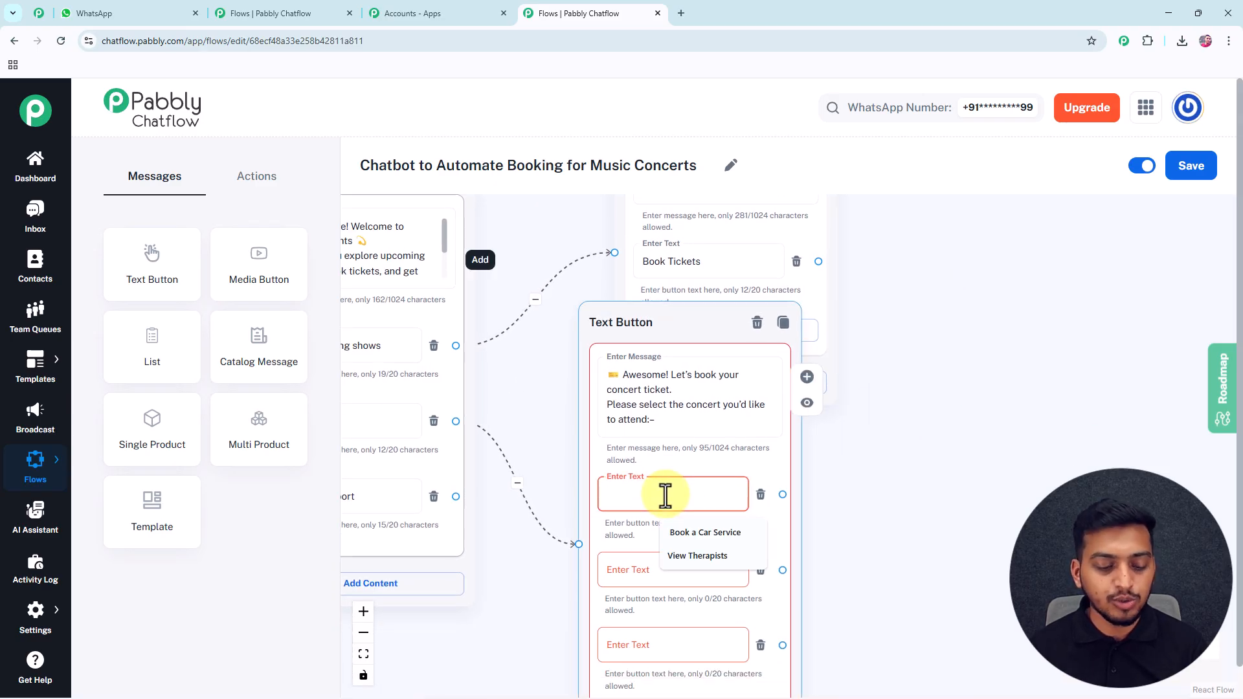
text(Rock Night🔥 - ₹1500)
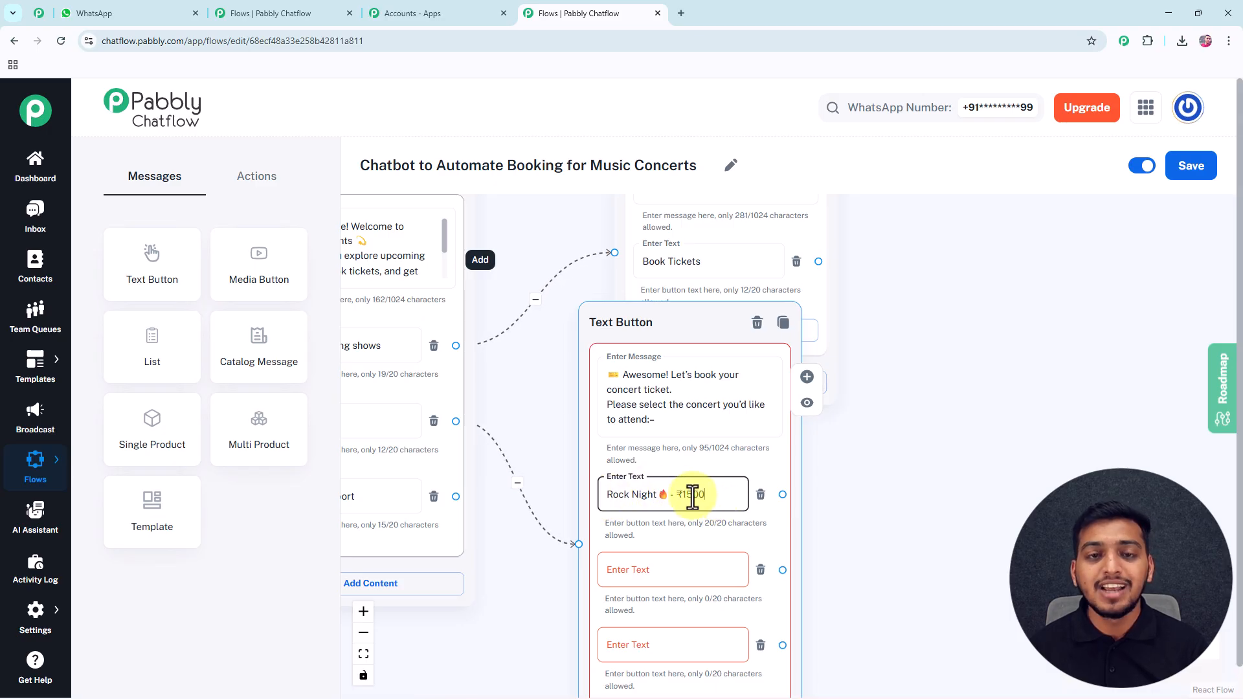
click(643, 570)
text(Pop Fiesta💃 - ₹1200)
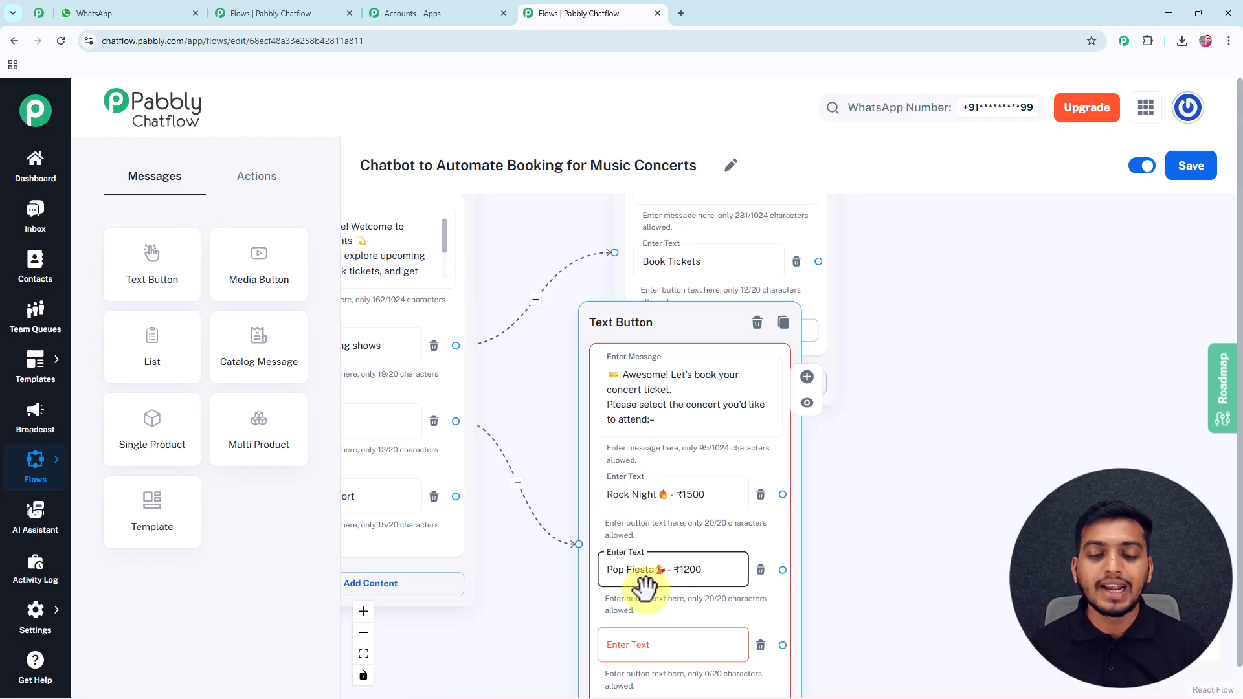
scroll(821, 502, down, 3)
click(694, 456)
text(Classic 🎻 - ₹1800)
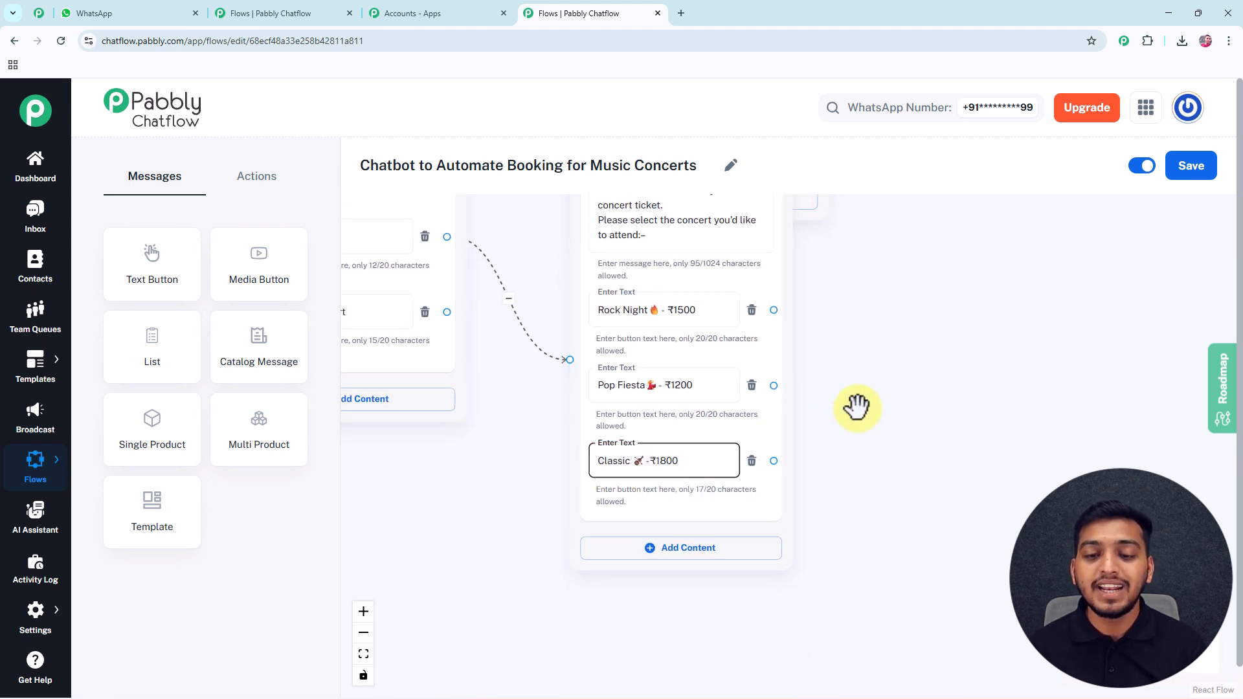
scroll(857, 407, down, 2)
drag(859, 406, 792, 454)
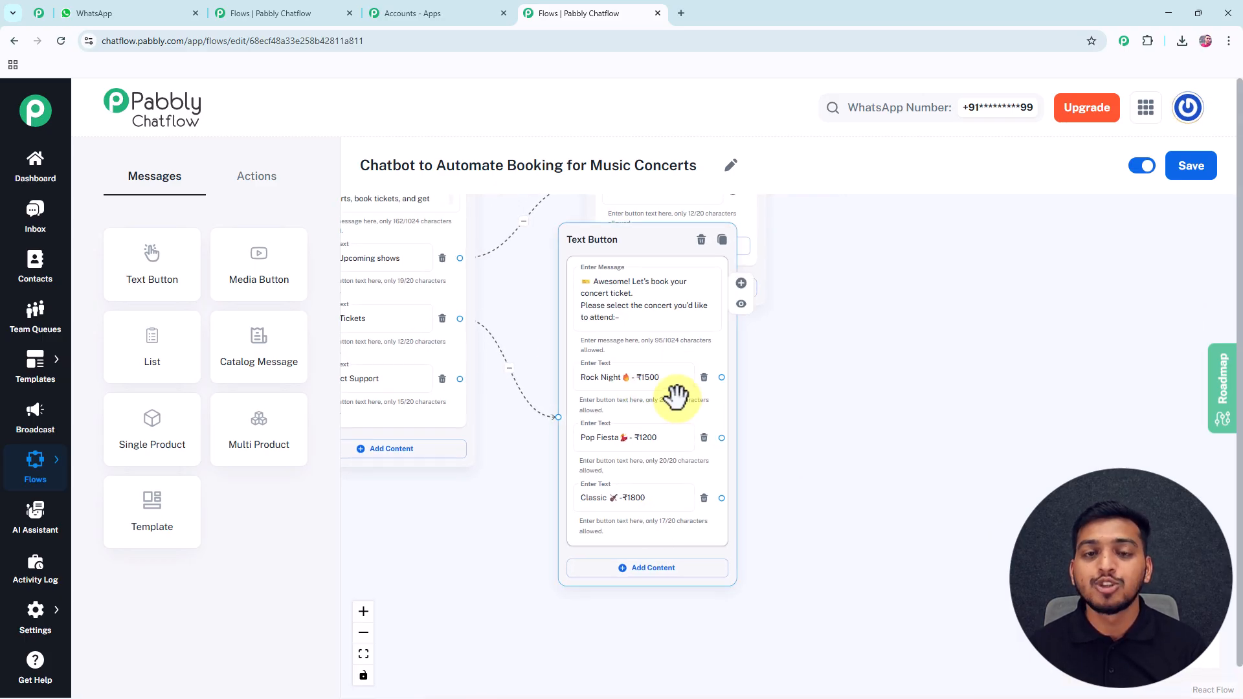
Link Rock Night to a Set Custom Field step saving 'Rock Night ₹1500' in Package.
click(271, 188)
drag(264, 433, 835, 327)
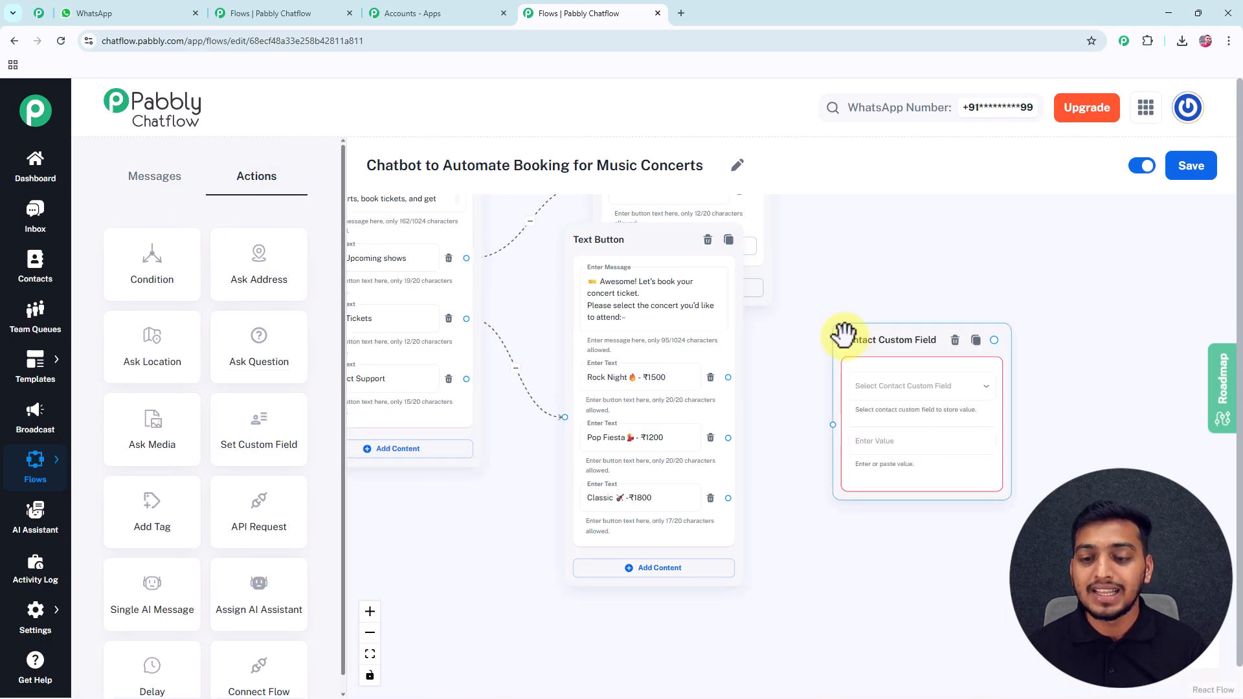
click(871, 321)
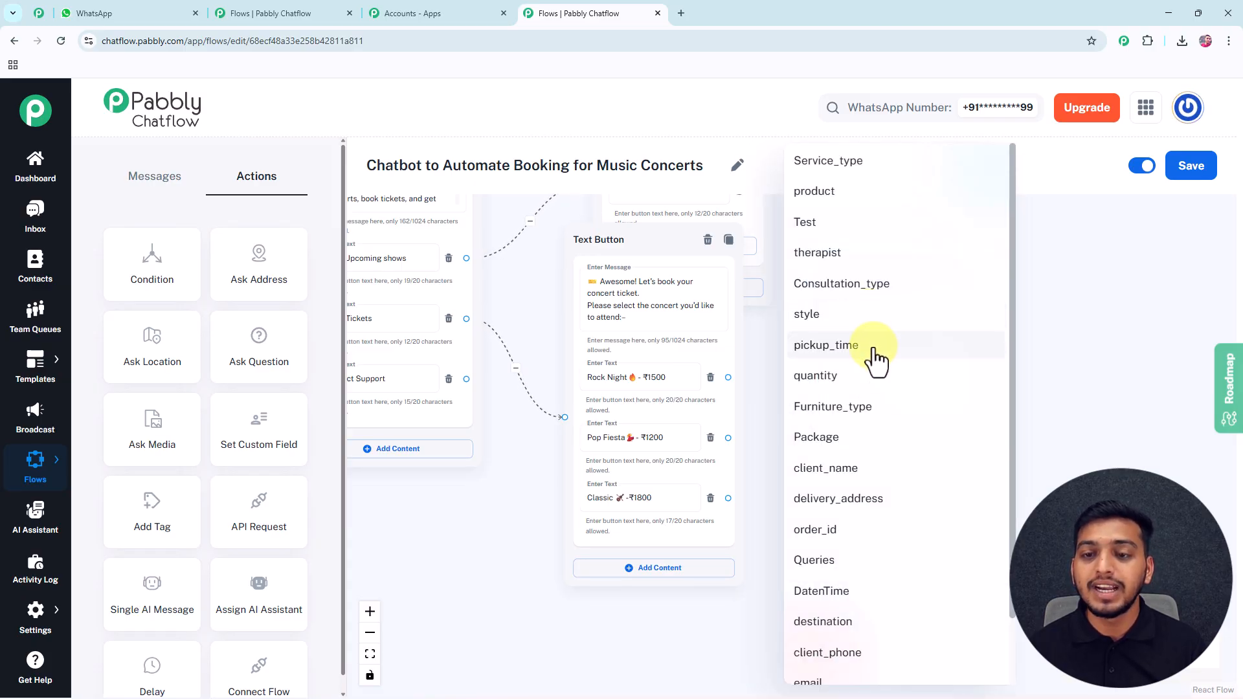
click(738, 435)
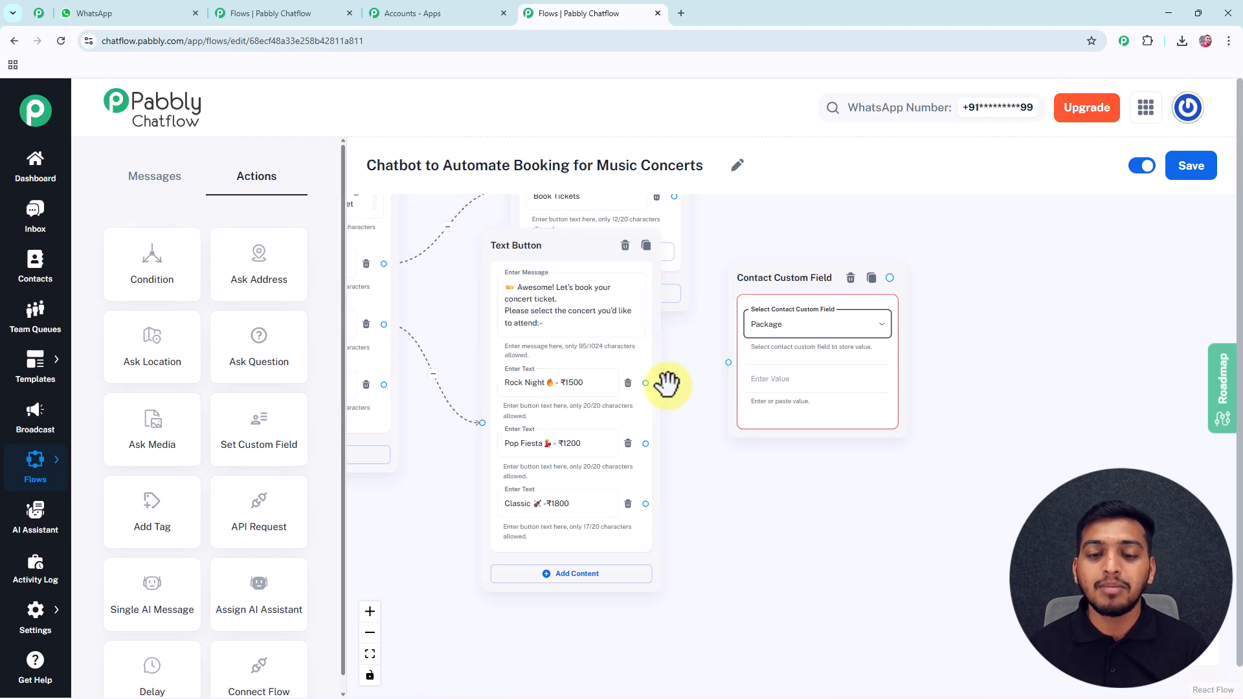
click(745, 383)
click(539, 383)
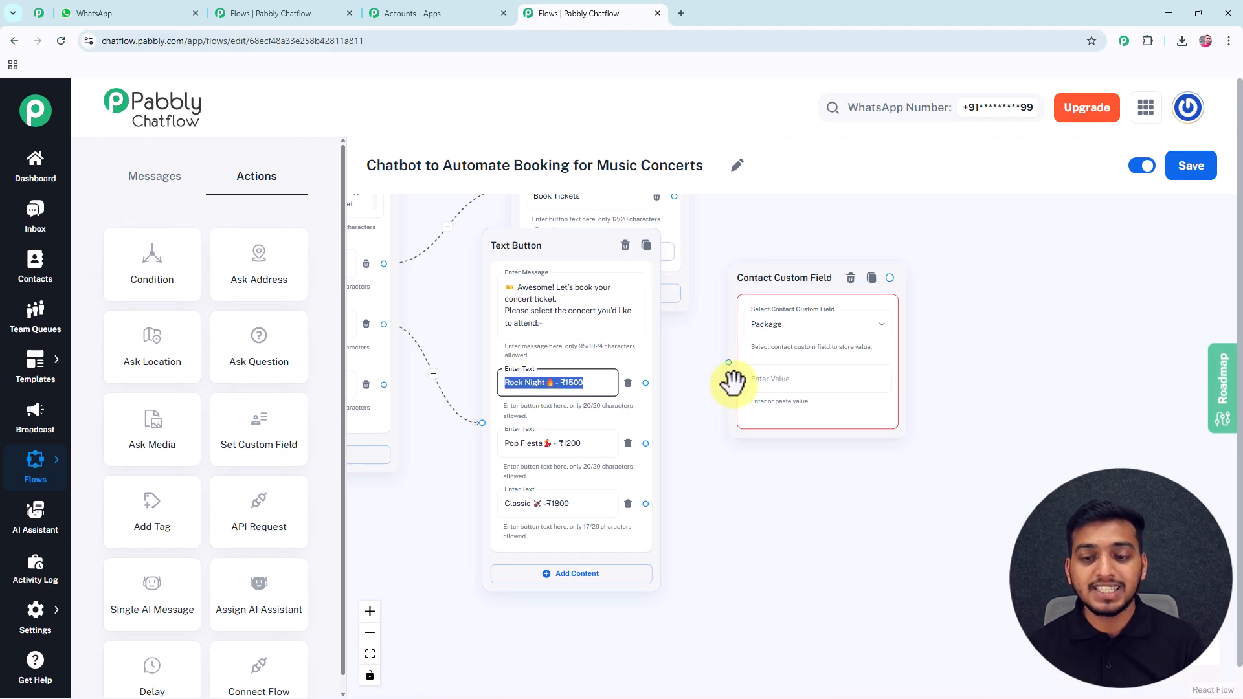
click(755, 382)
text(Rock Night 🔥 - ₹1500)
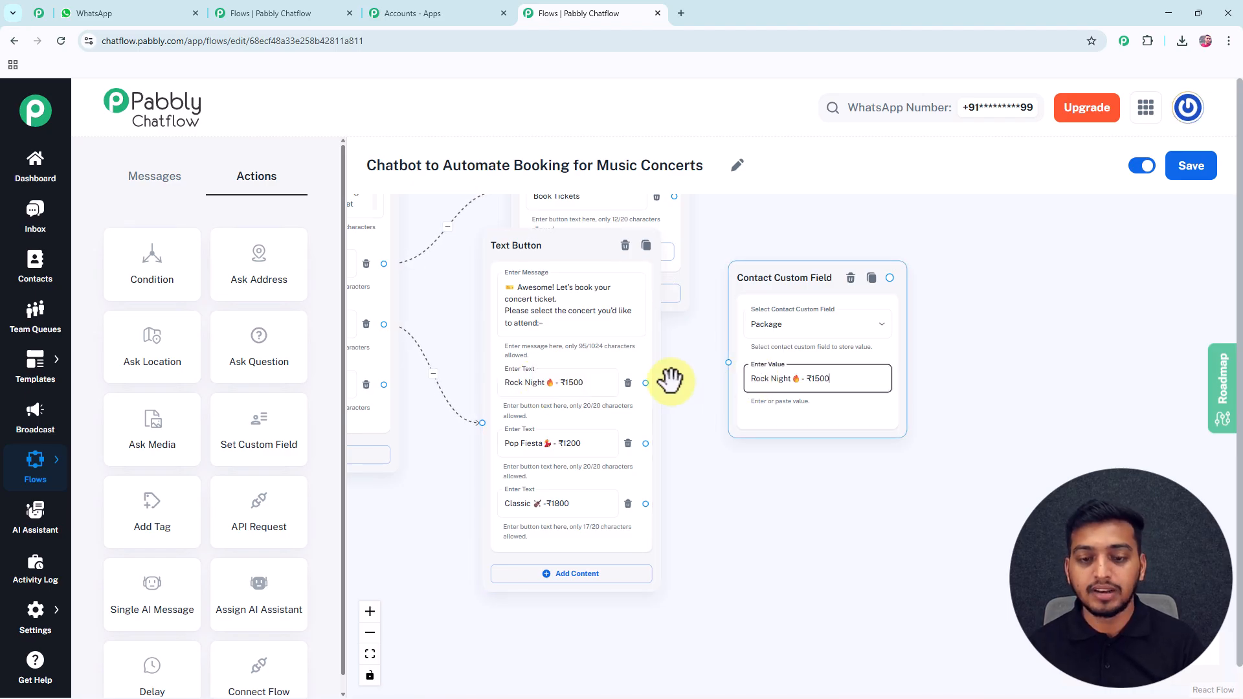
drag(644, 385, 725, 365)
Position the Rock Night custom-field step beside the choices and save the flow.
drag(691, 327, 648, 328)
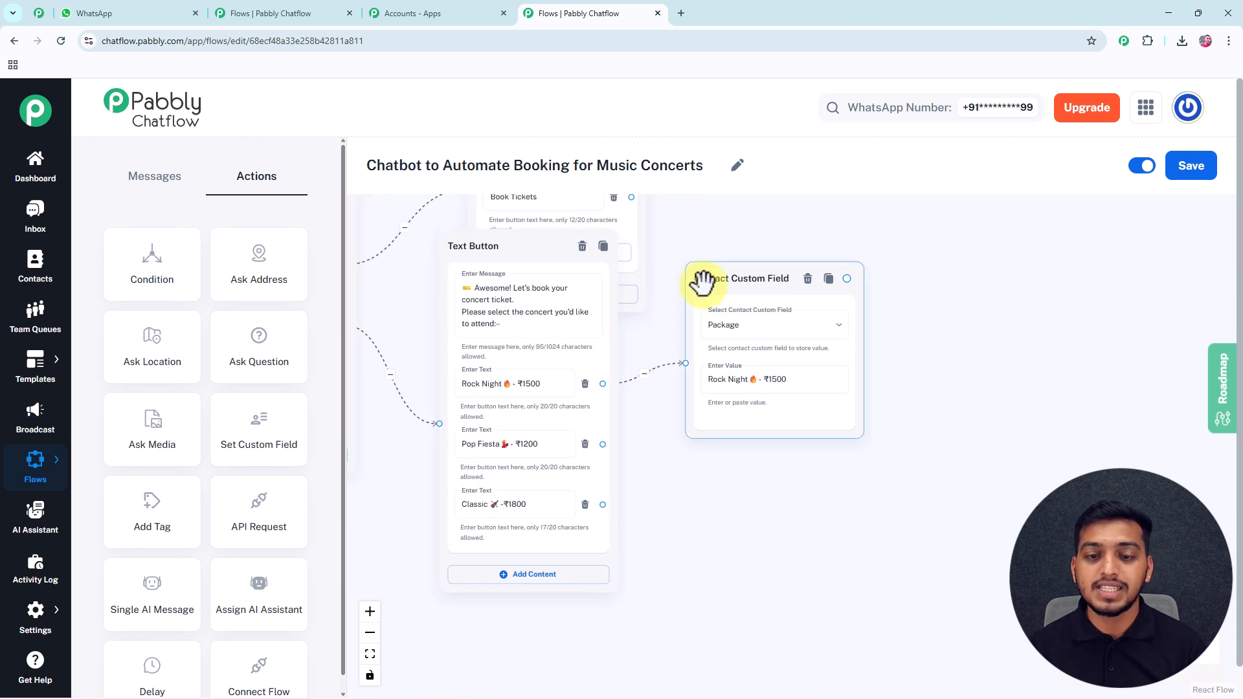
drag(706, 278, 702, 250)
click(671, 294)
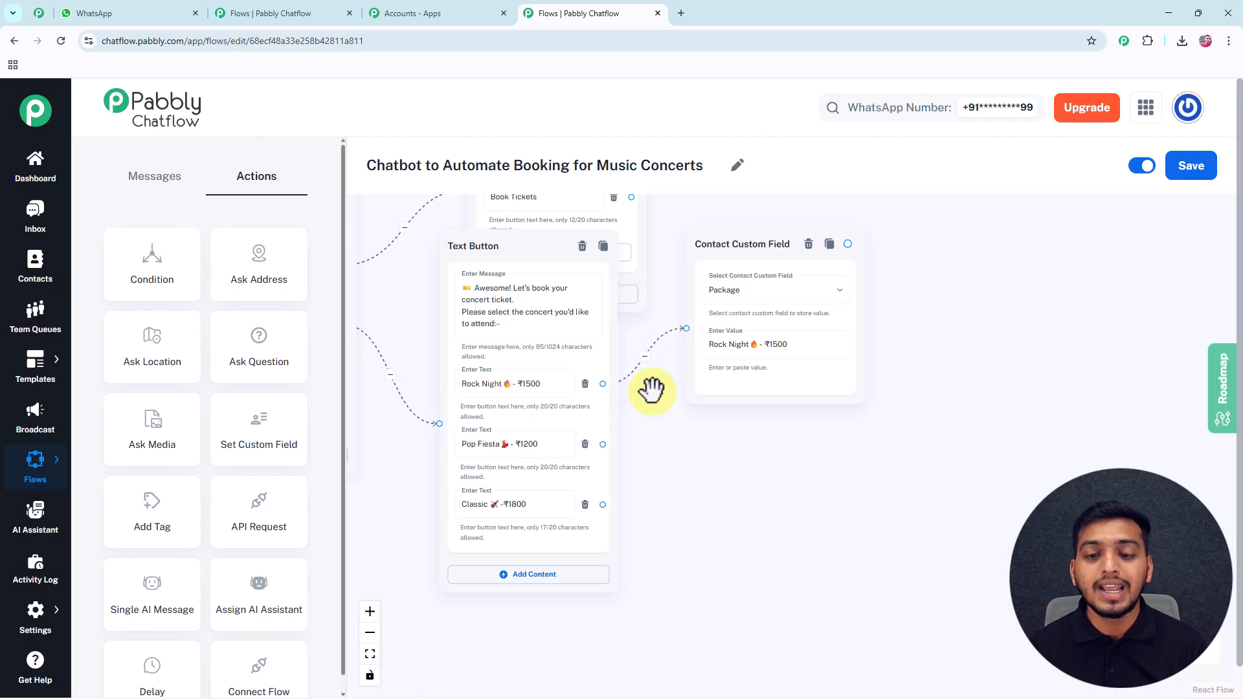
drag(651, 389, 631, 406)
click(689, 318)
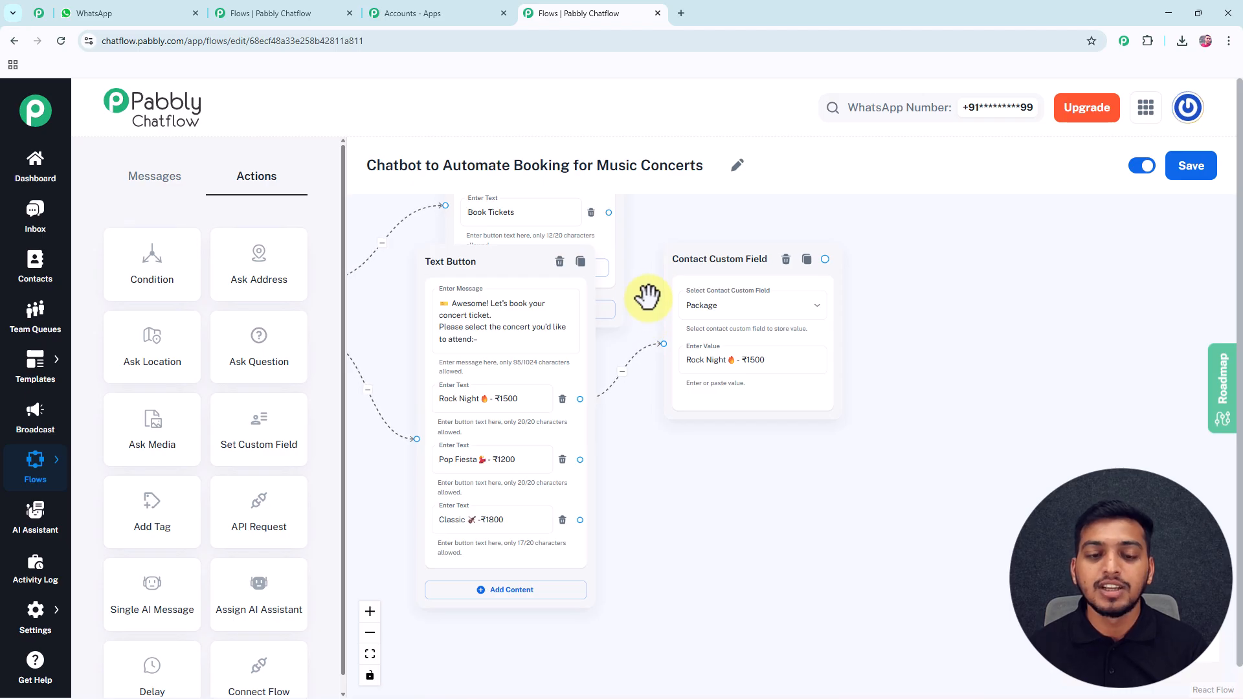
drag(648, 302, 643, 277)
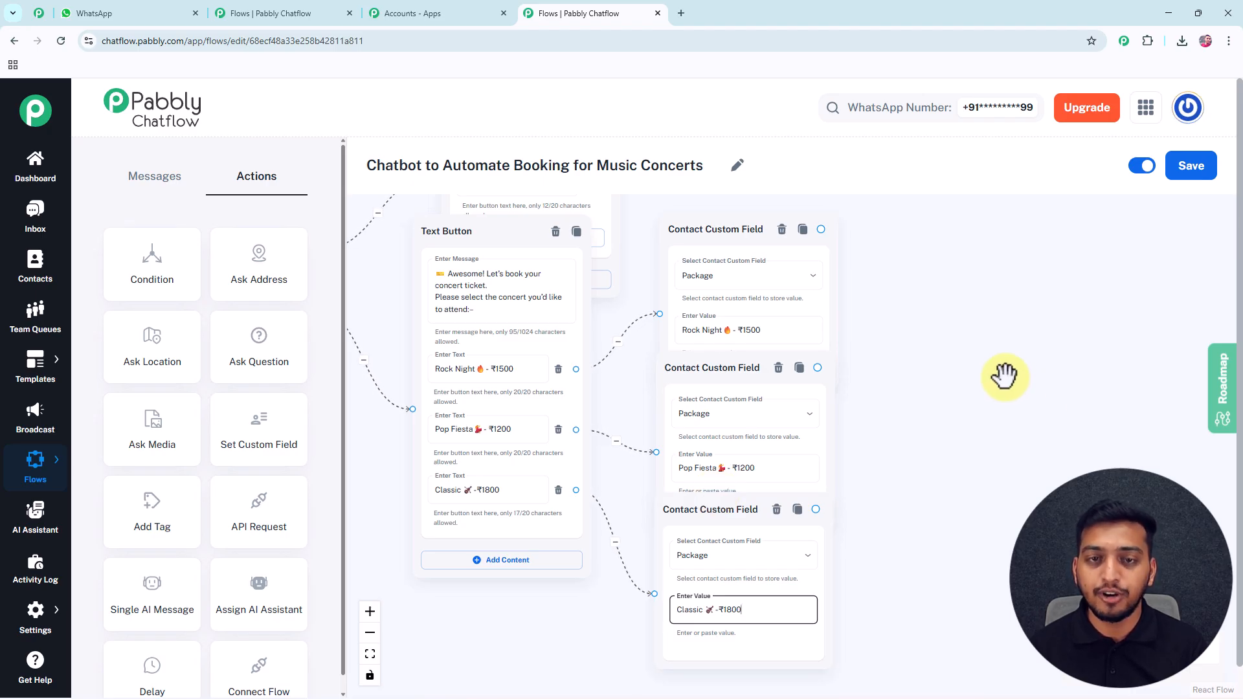
click(1190, 170)
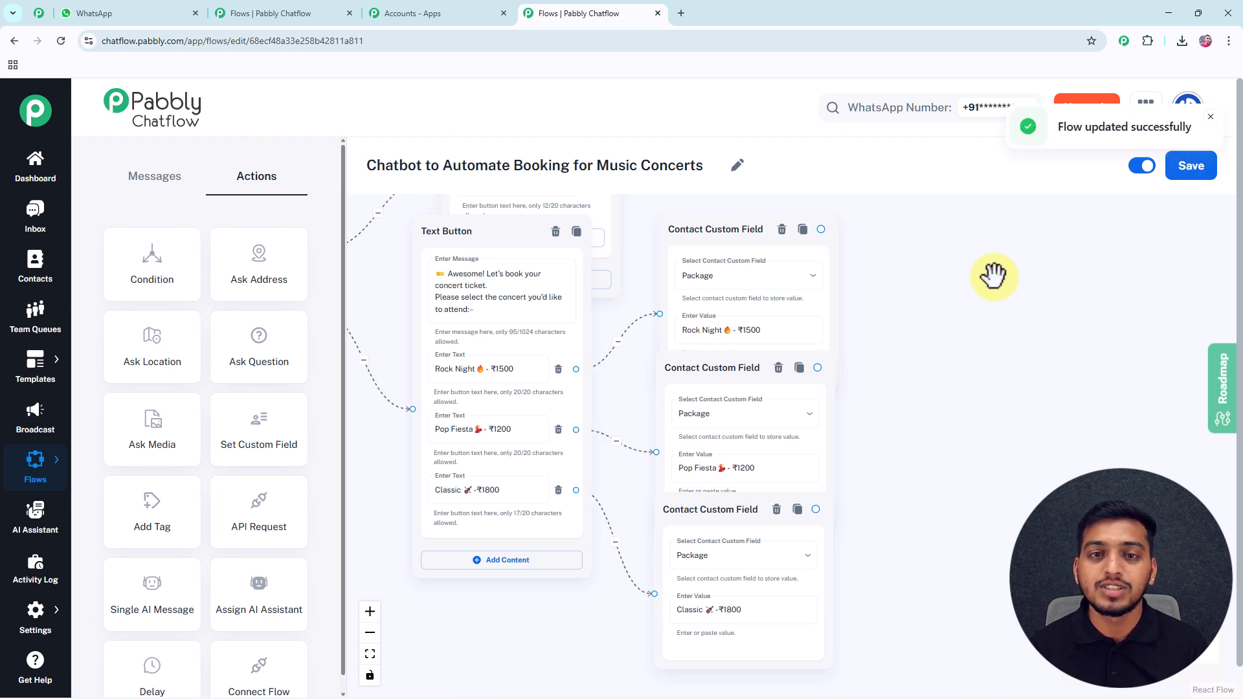
scroll(947, 322, down, 1)
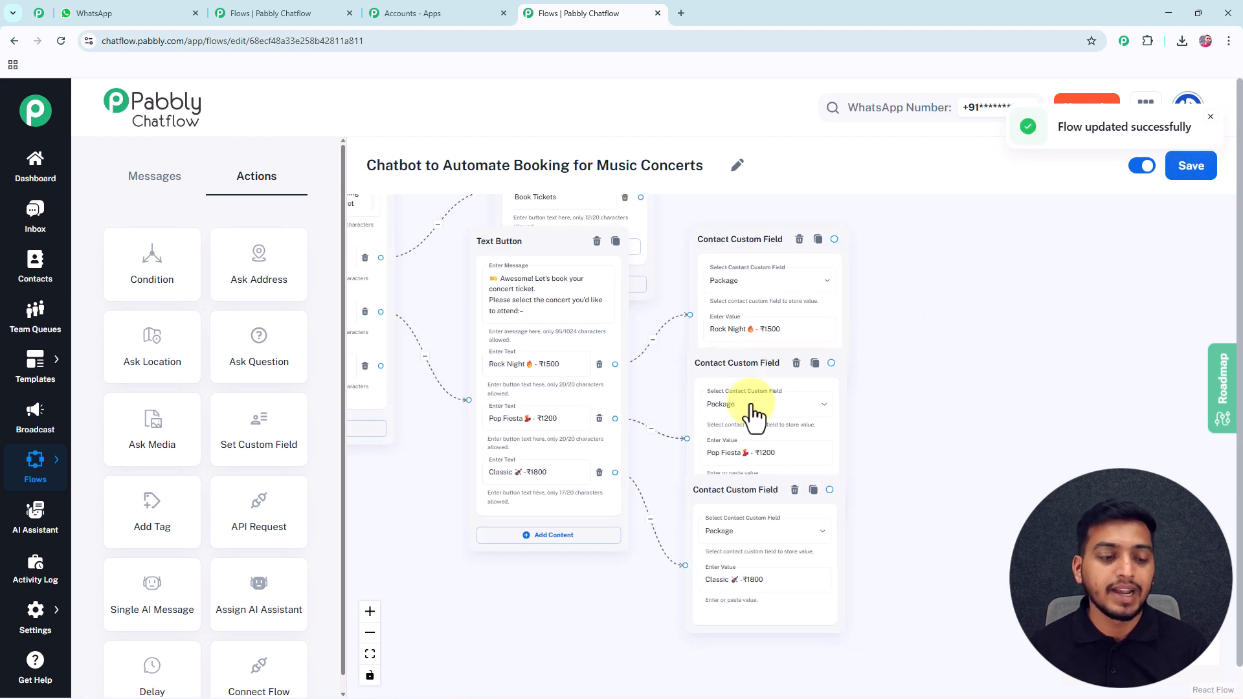
mouse_move(48, 622)
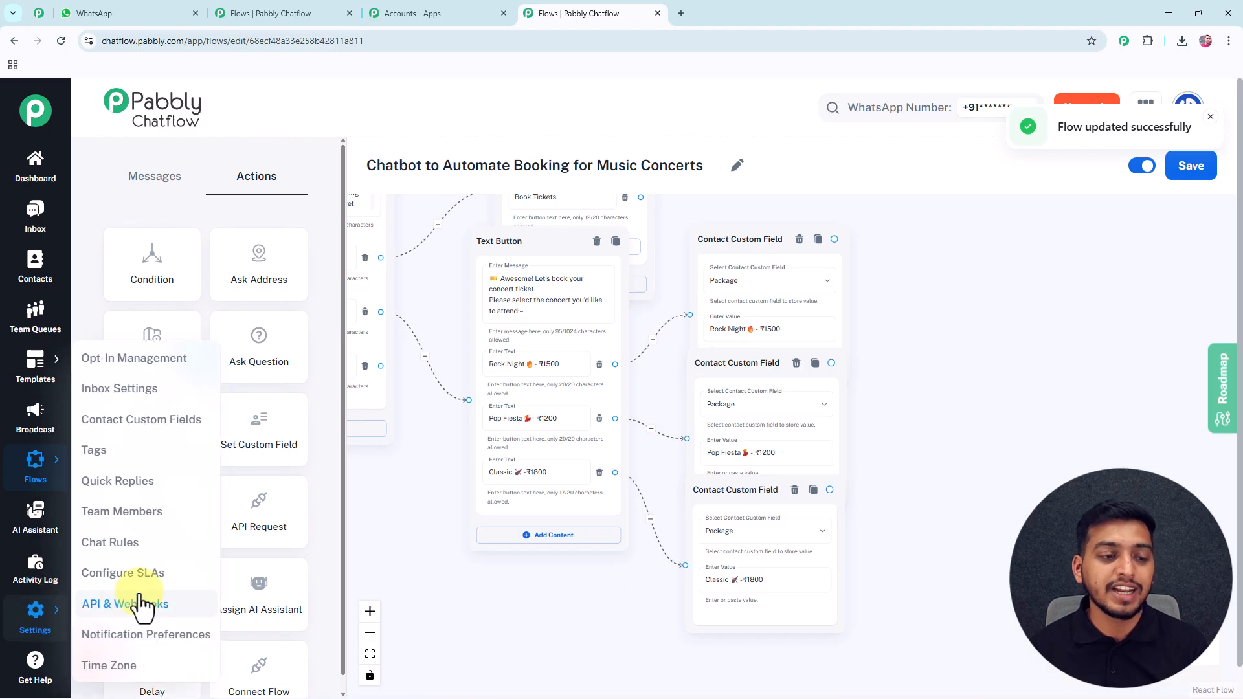
Add a new contact custom field named ABC in Contact Custom Fields settings and save it.
click(160, 431)
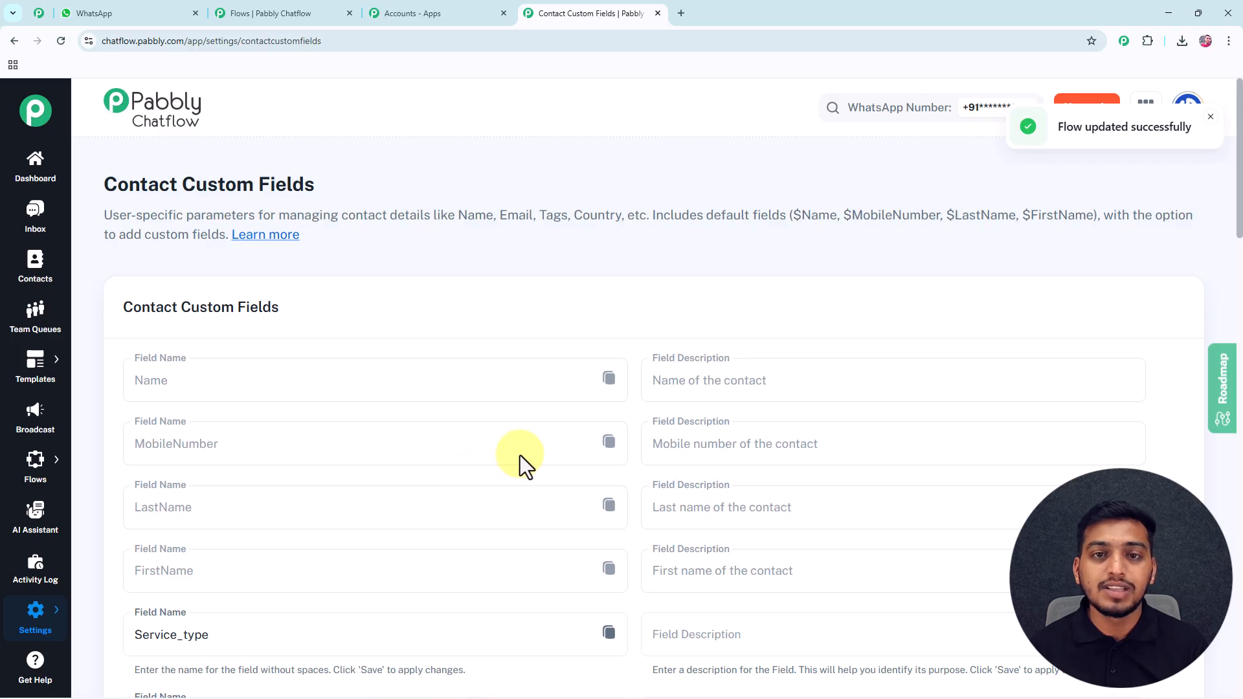
scroll(509, 444, down, 8)
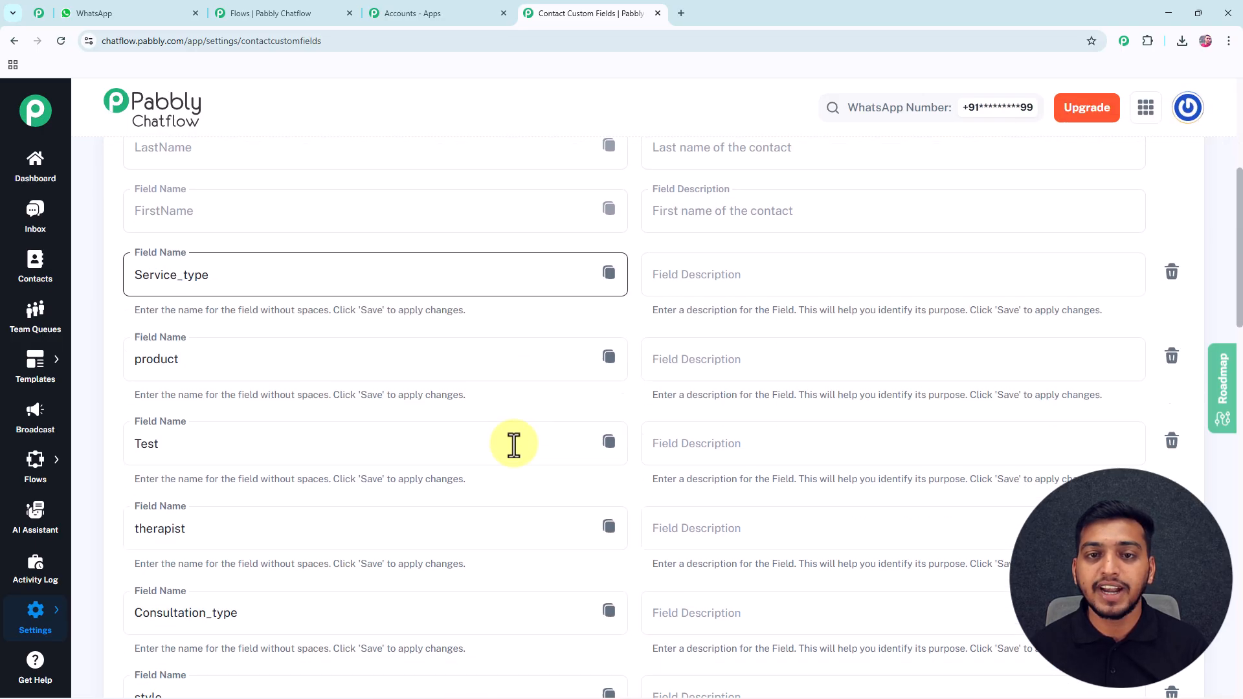
scroll(514, 444, down, 18)
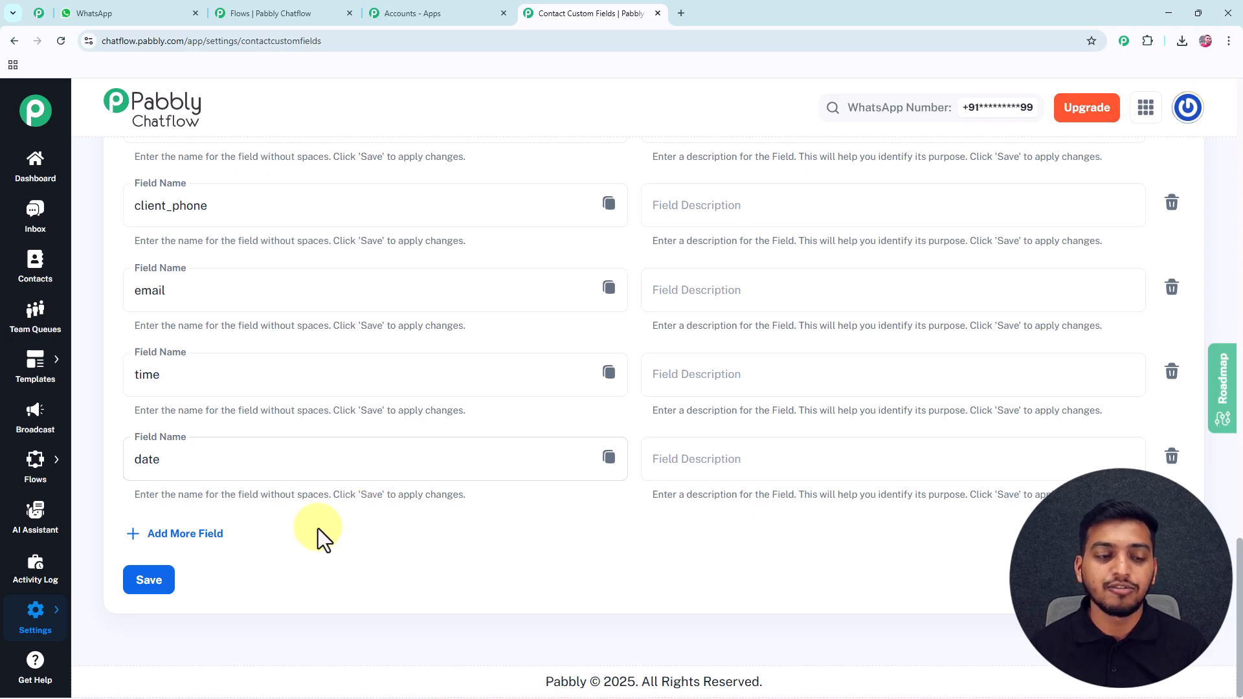
click(196, 540)
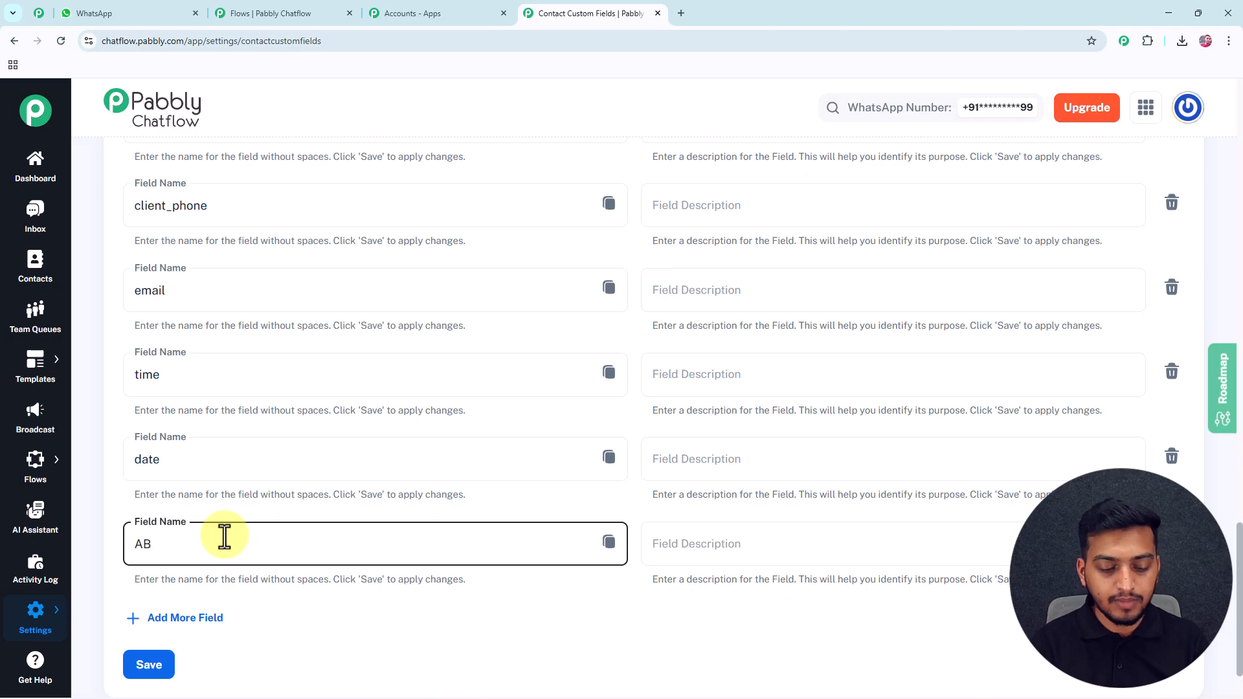
click(142, 667)
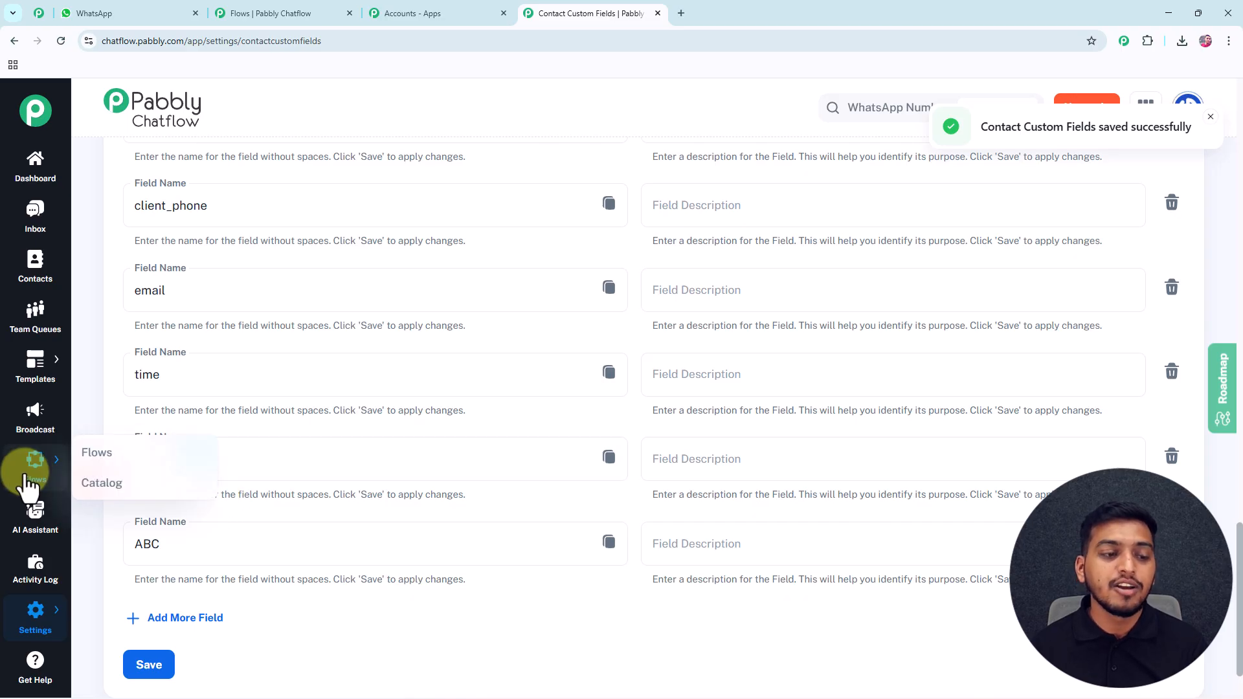
Reopen the Chatbot to Automate Booking for Music Concerts flow from the flows list.
click(88, 457)
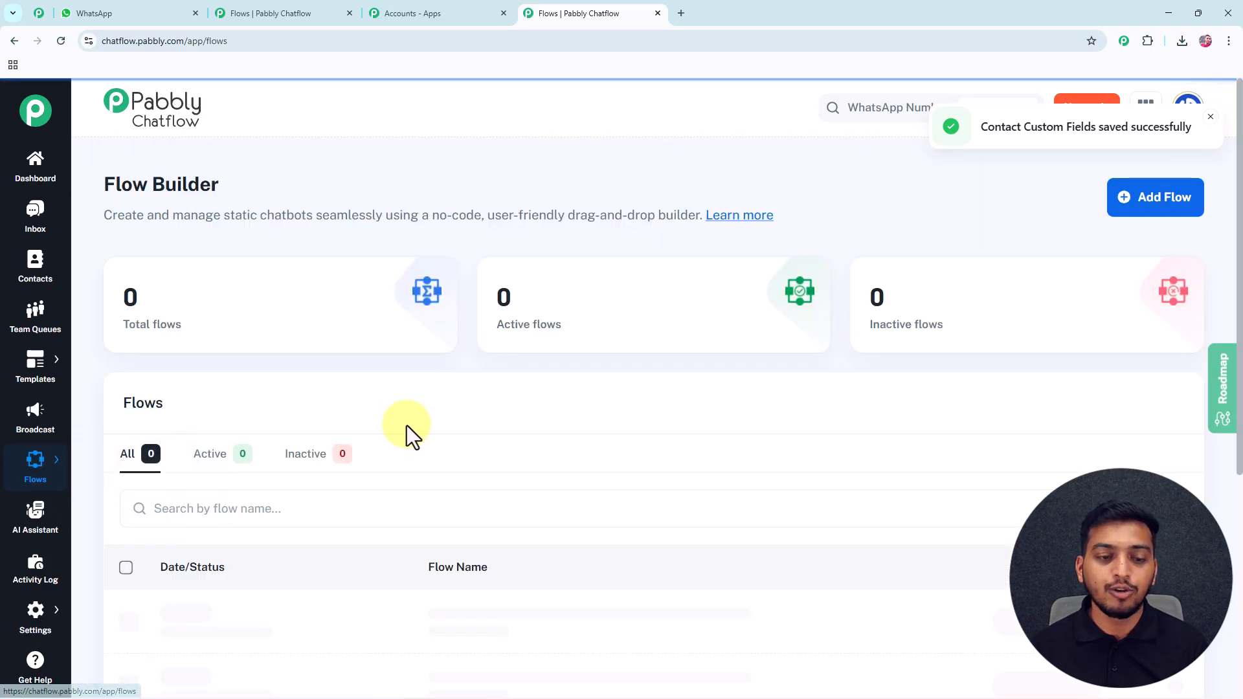
scroll(367, 484, down, 3)
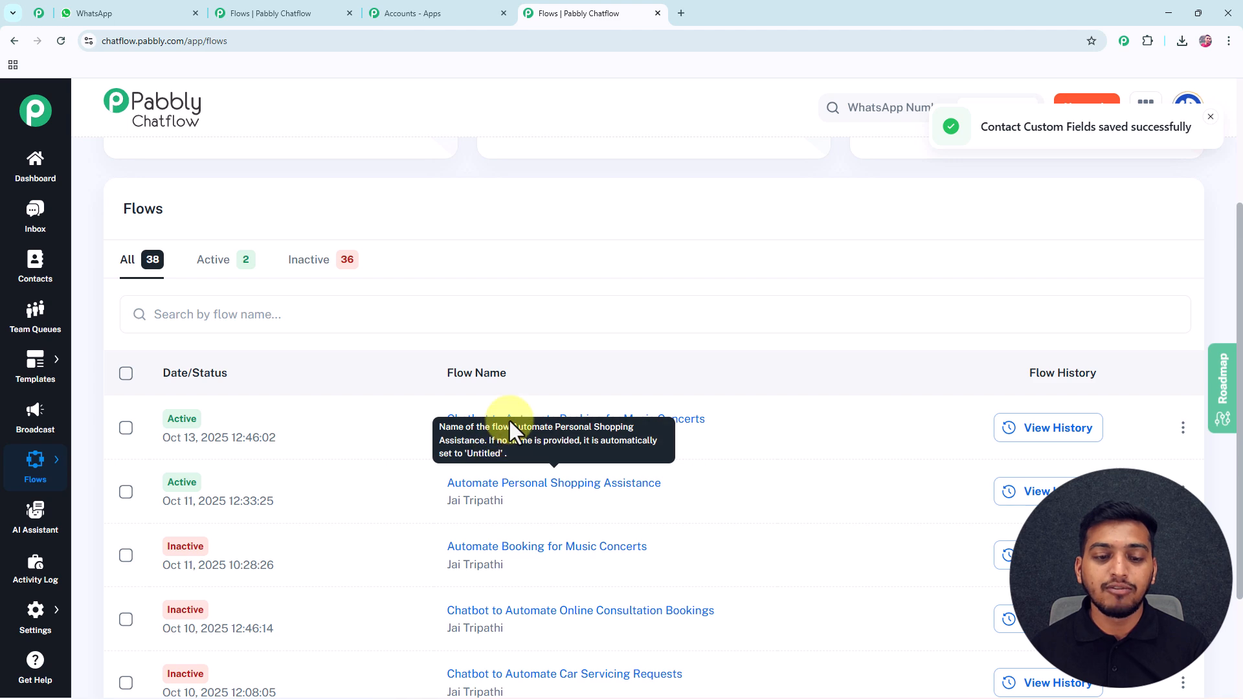
click(696, 420)
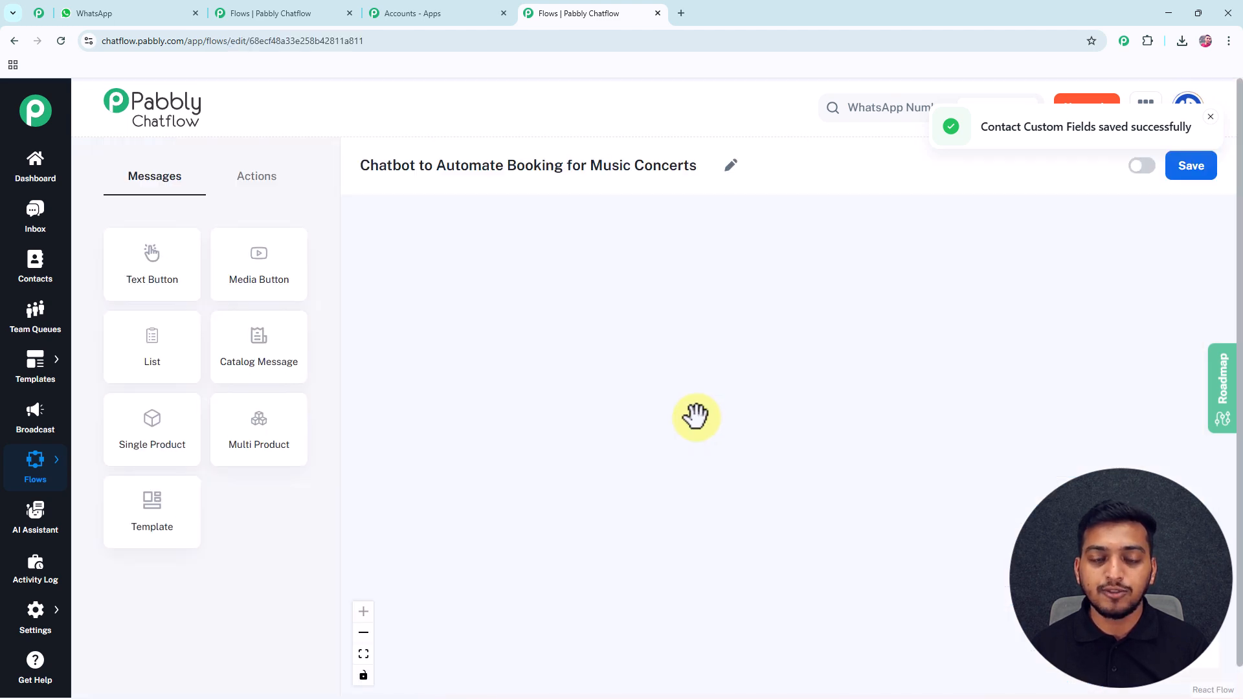
scroll(786, 385, down, 6)
drag(824, 330, 434, 197)
Check the custom-field dropdown lists ABC, keep Package, and select the Rock Night step.
click(815, 343)
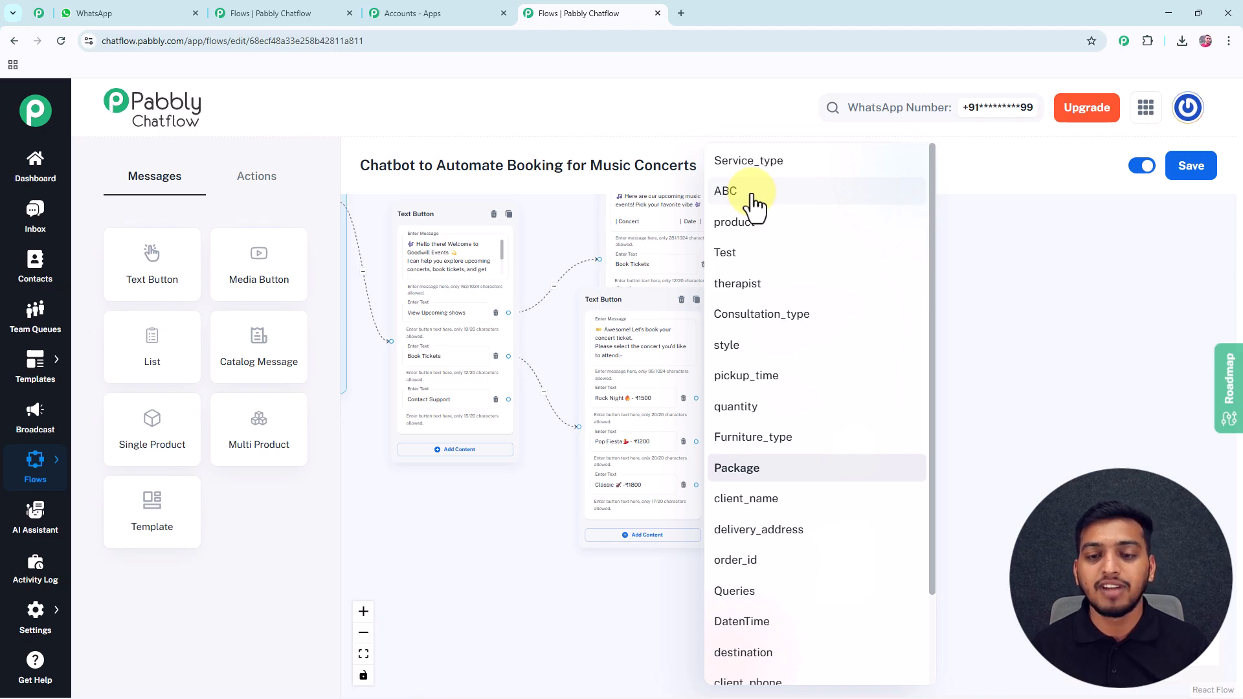
click(987, 292)
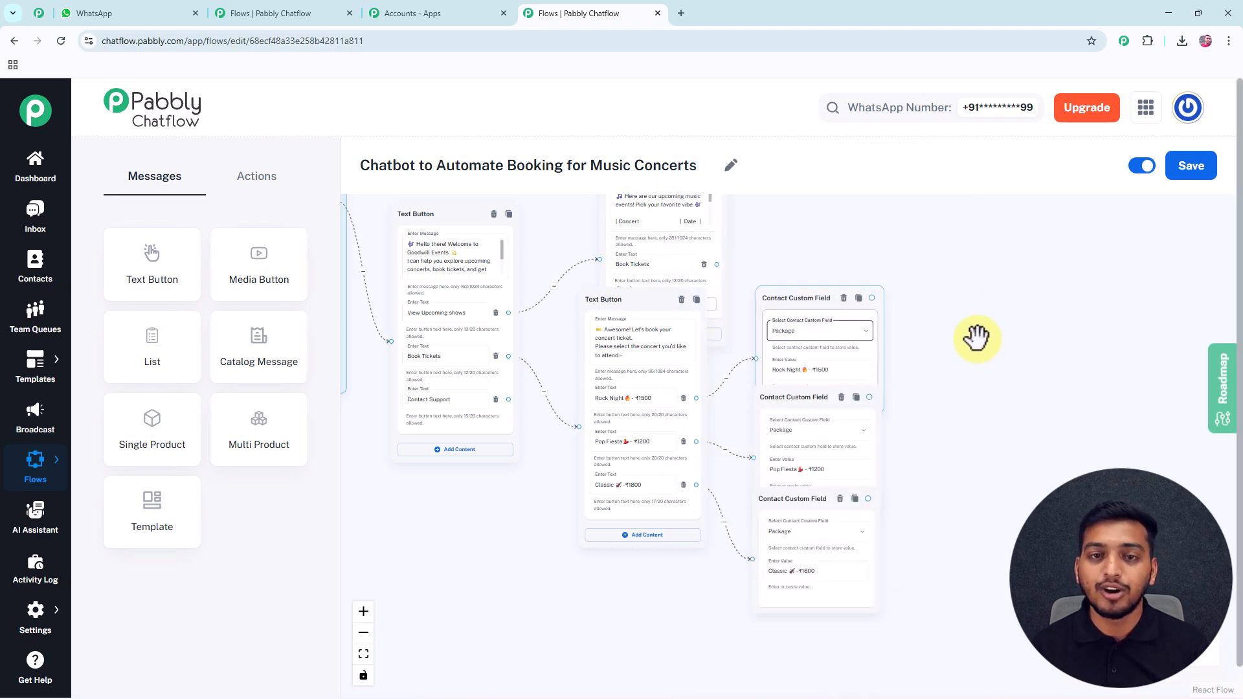
scroll(976, 339, down, 1)
drag(956, 366, 743, 357)
scroll(795, 372, up, 2)
click(558, 287)
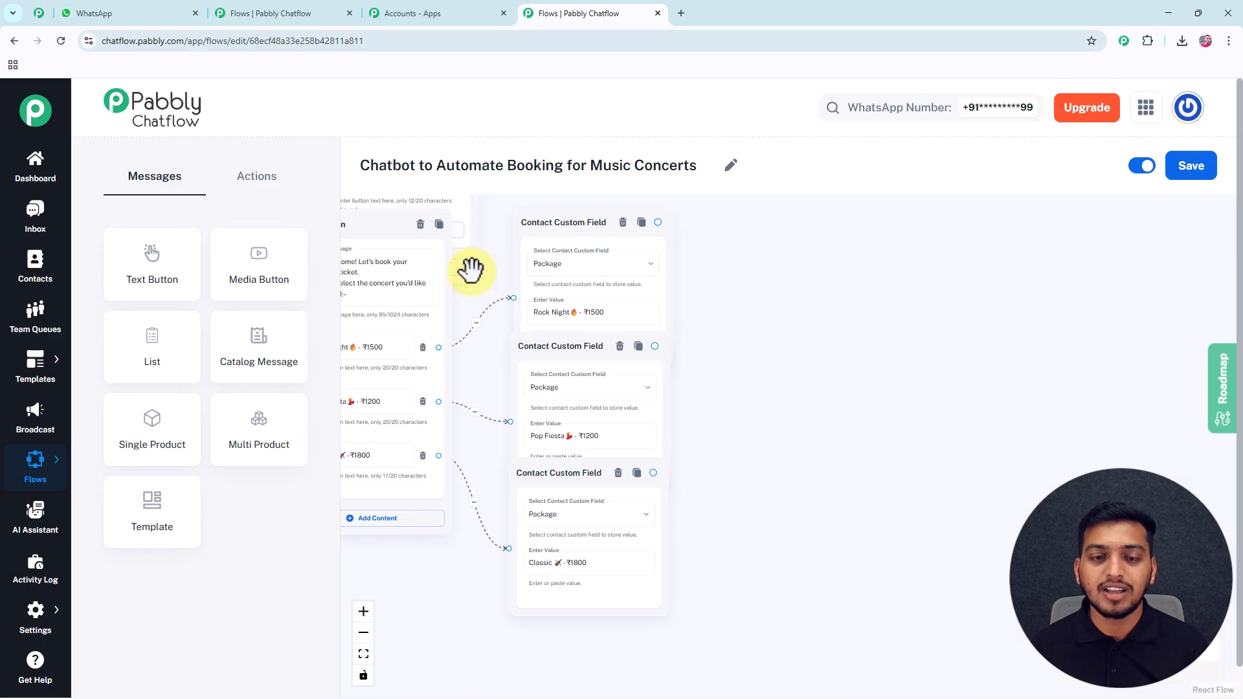
Add a Question asking for the full name, saved to client_name in Text format.
click(260, 183)
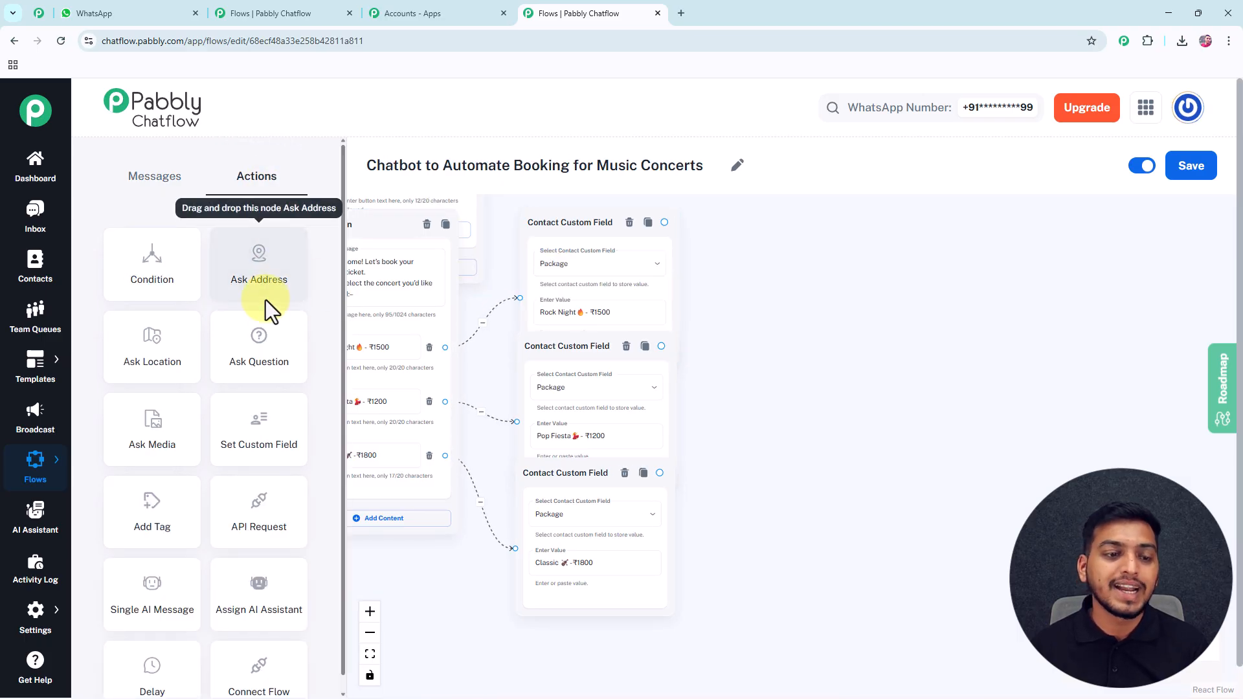
drag(258, 340, 793, 299)
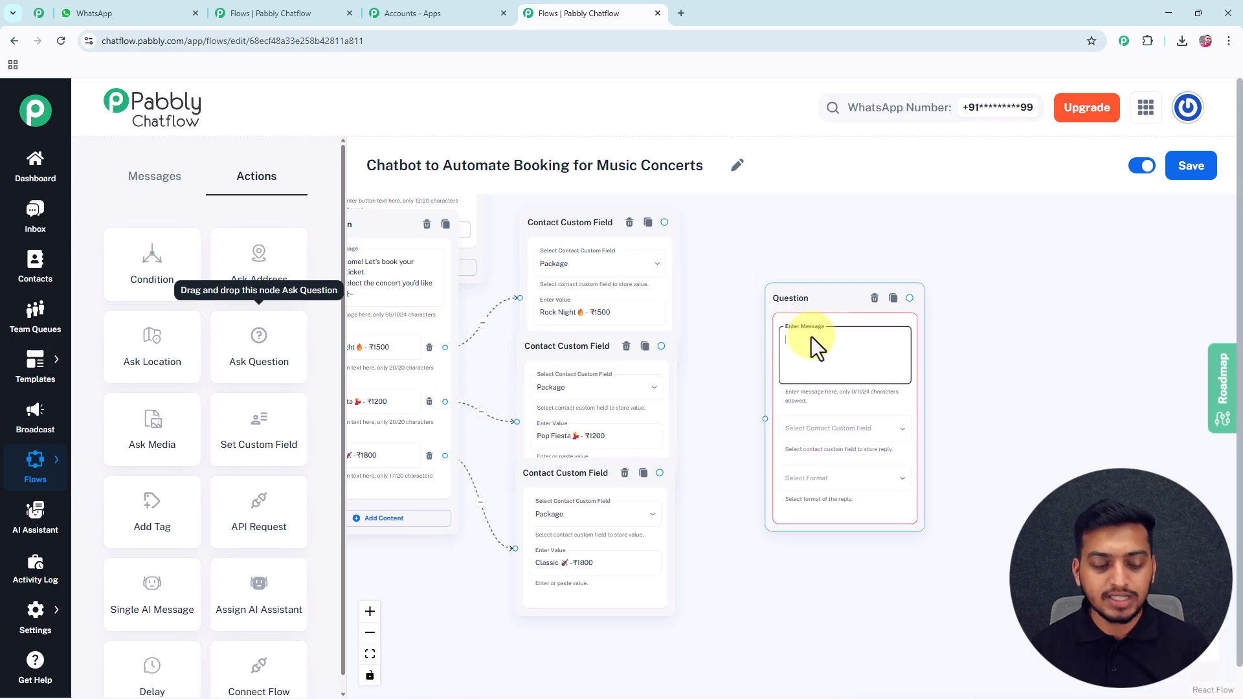
key(ctrl+v)
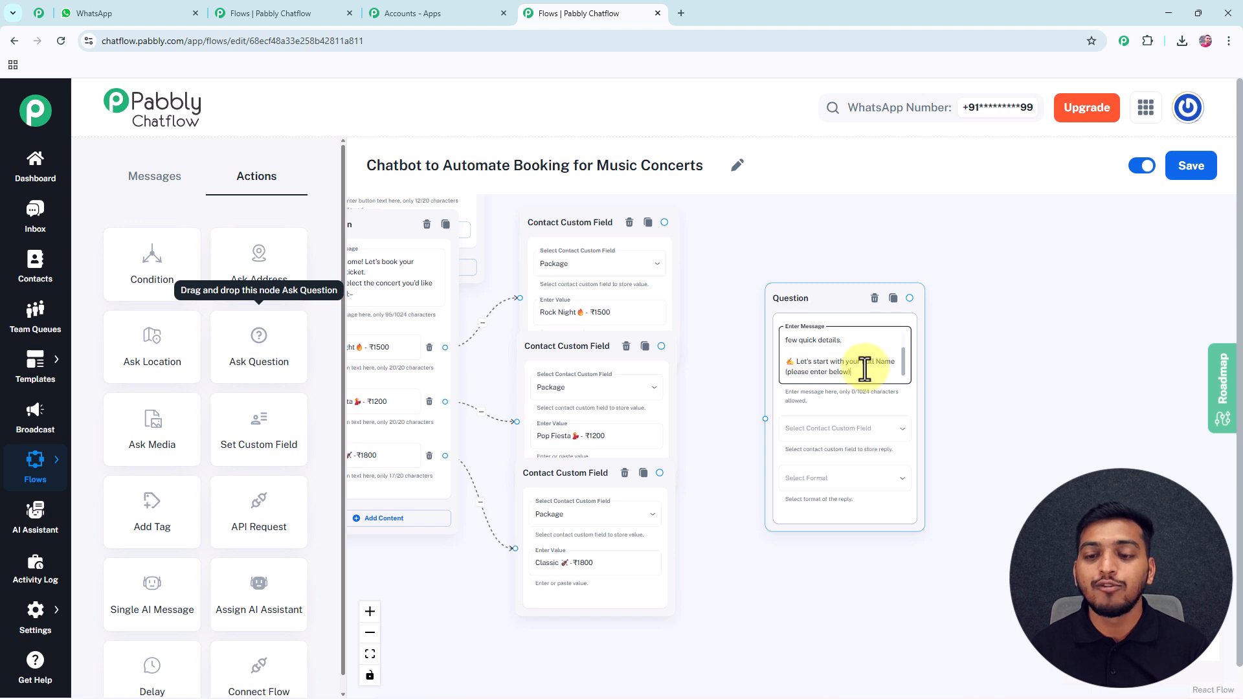
click(868, 431)
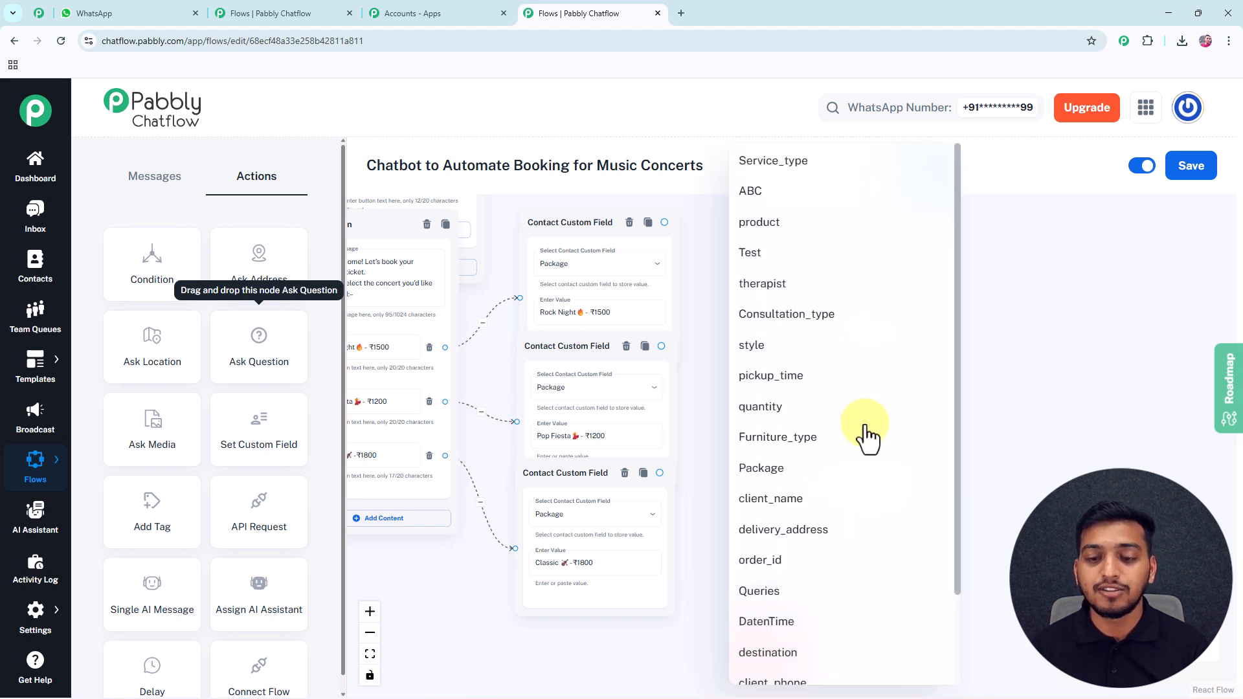
click(817, 499)
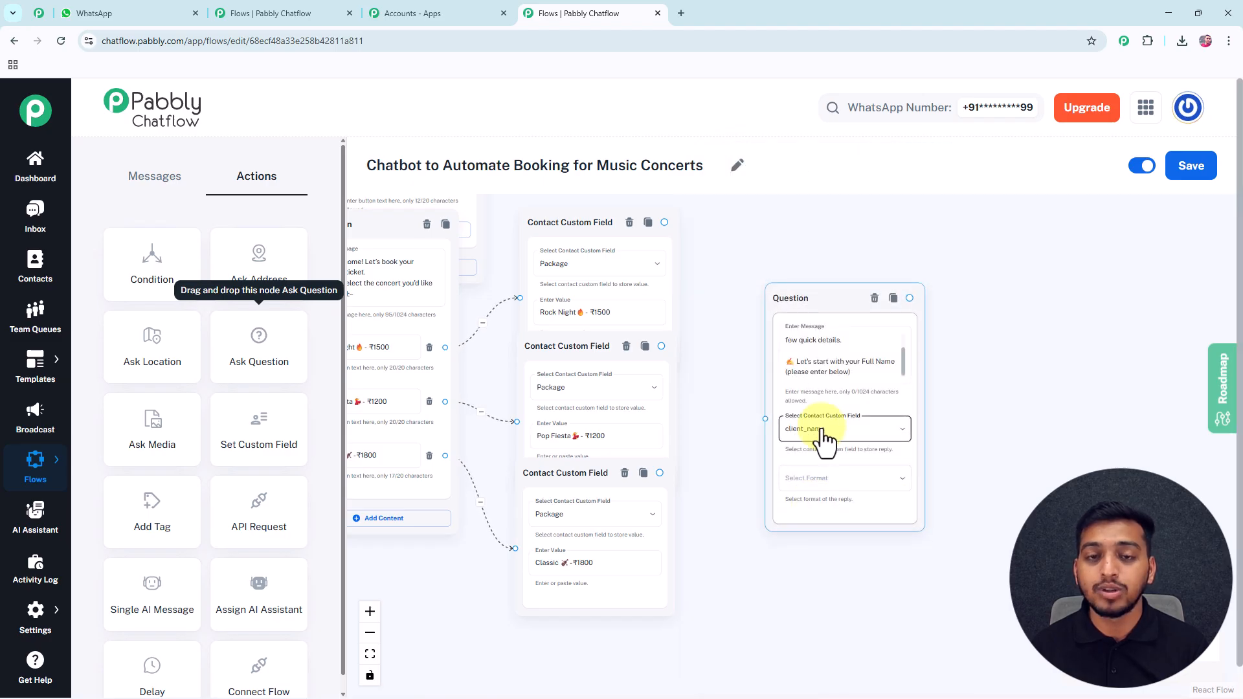
click(825, 479)
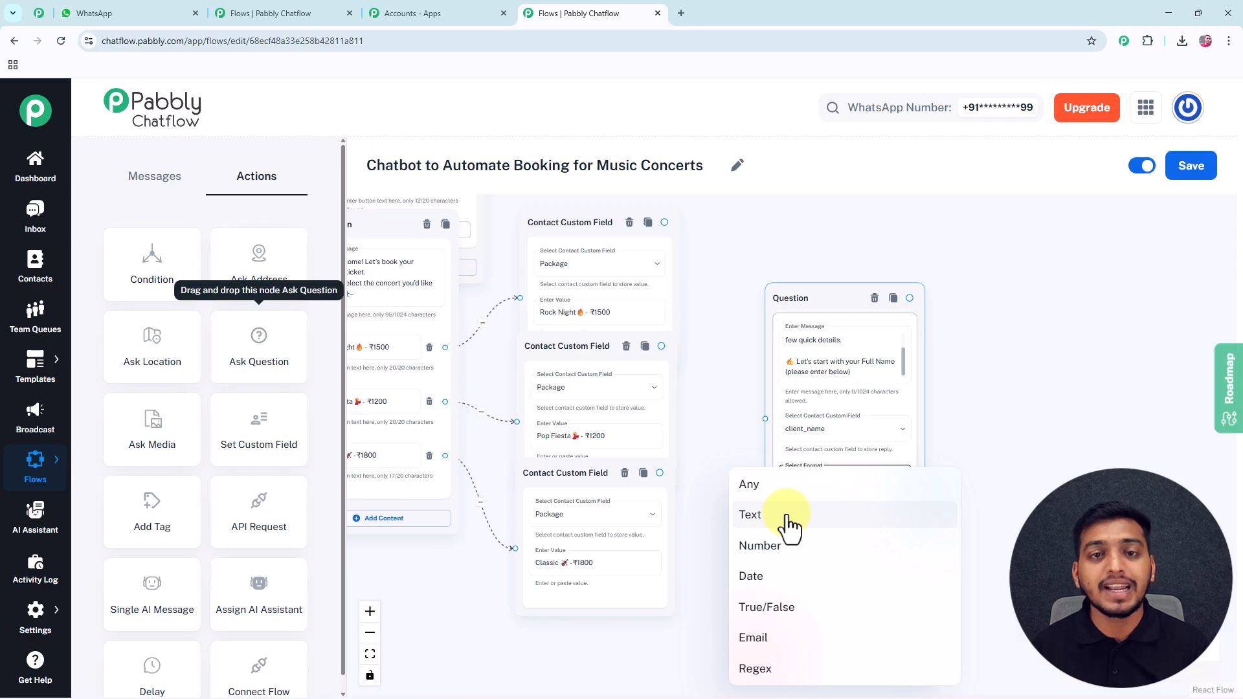
click(788, 516)
Connect the Rock Night, Pop Fiesta and Classic package steps to the name question.
drag(977, 499, 934, 452)
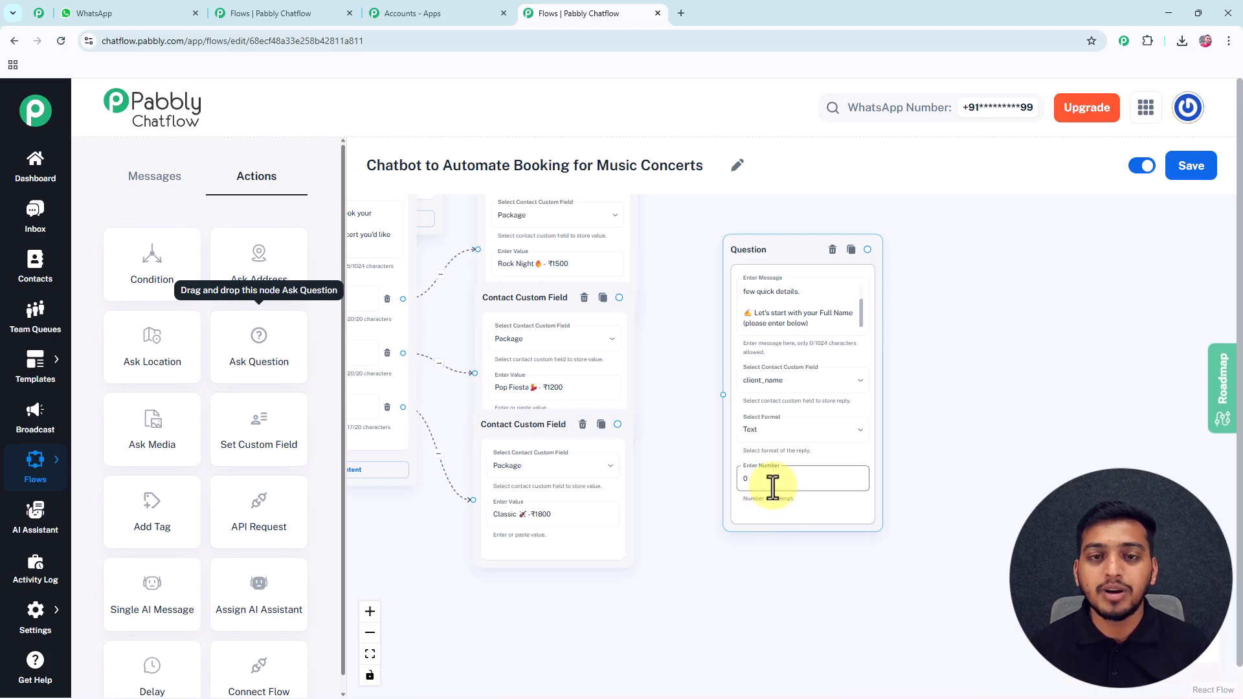
drag(682, 388, 669, 472)
drag(725, 333, 724, 321)
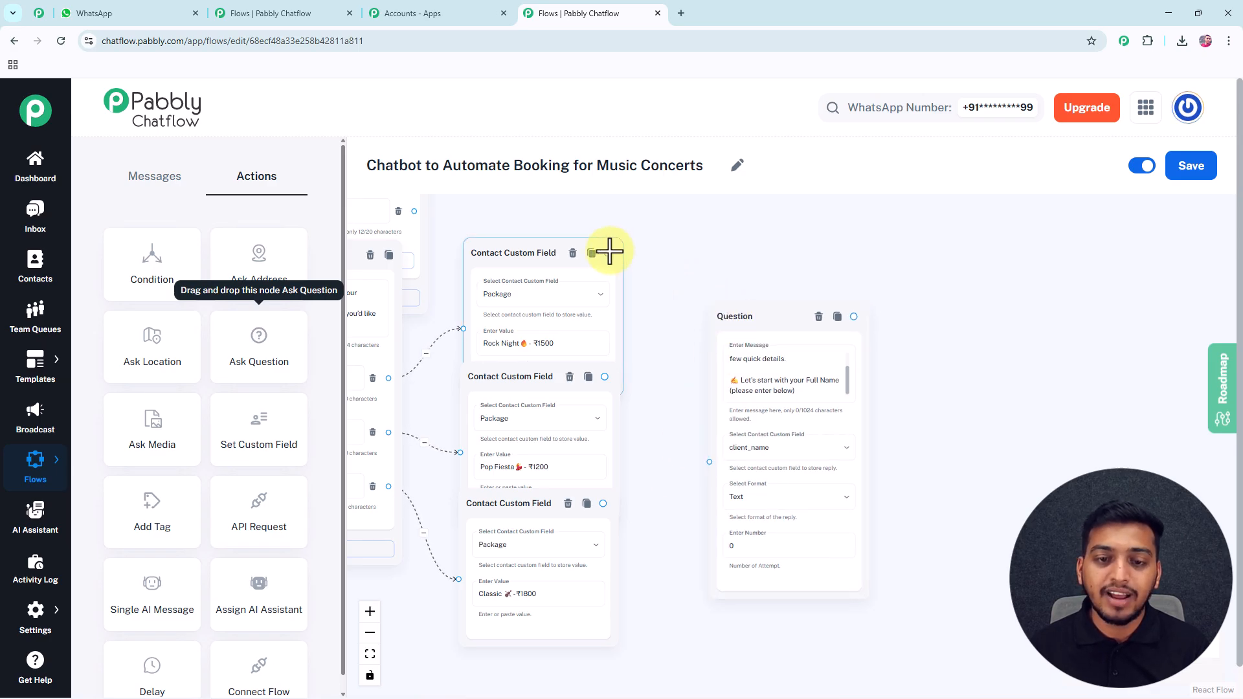
drag(608, 254, 709, 461)
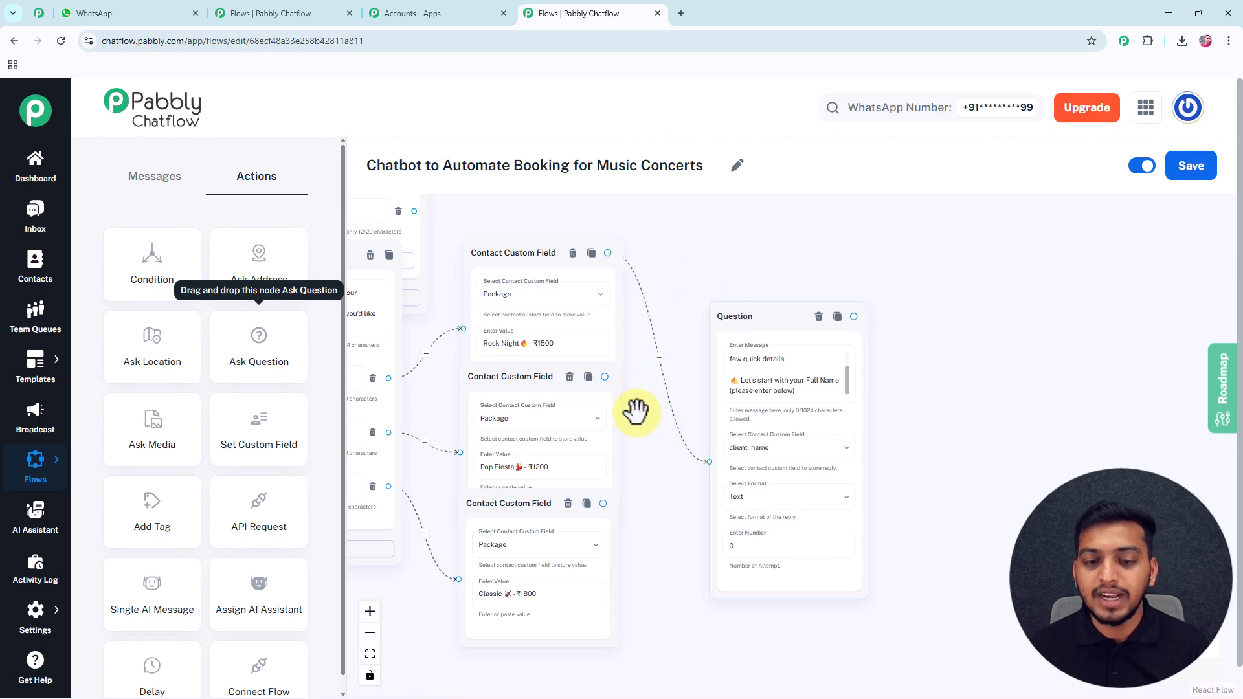
drag(604, 378, 708, 462)
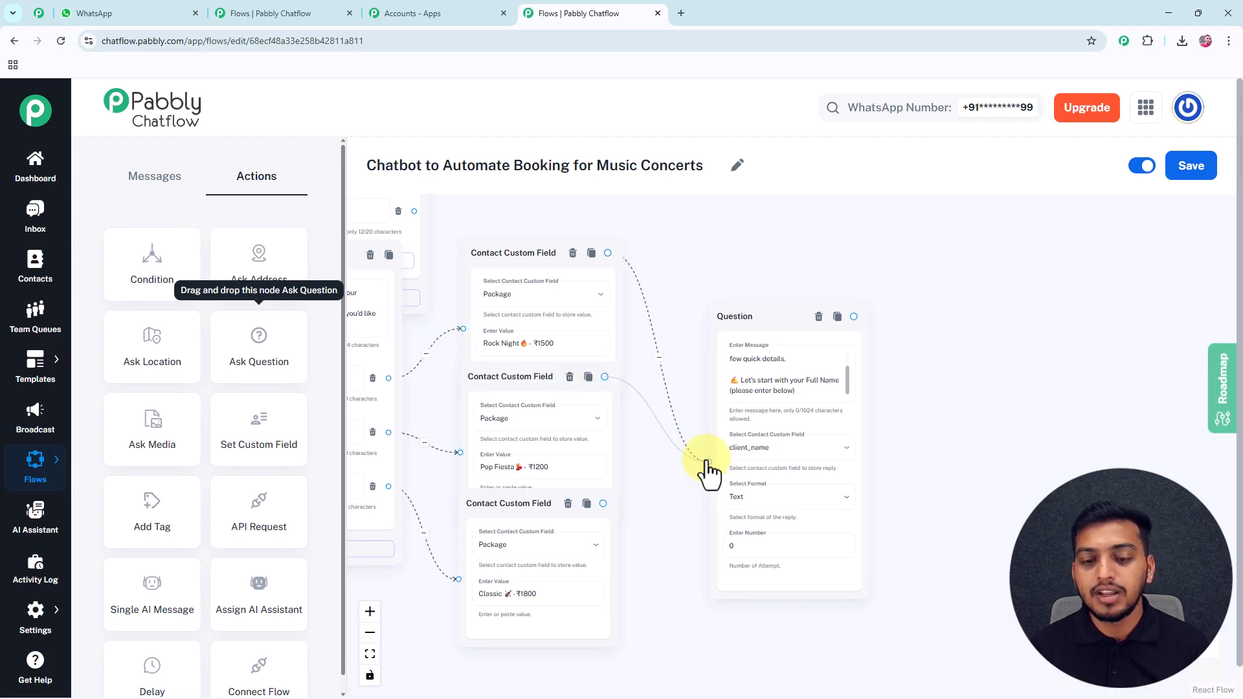
drag(603, 503, 709, 462)
Verify the Book Tickets option links to the concert choices, then return to the name question.
drag(675, 508, 979, 499)
drag(556, 338, 686, 350)
click(741, 275)
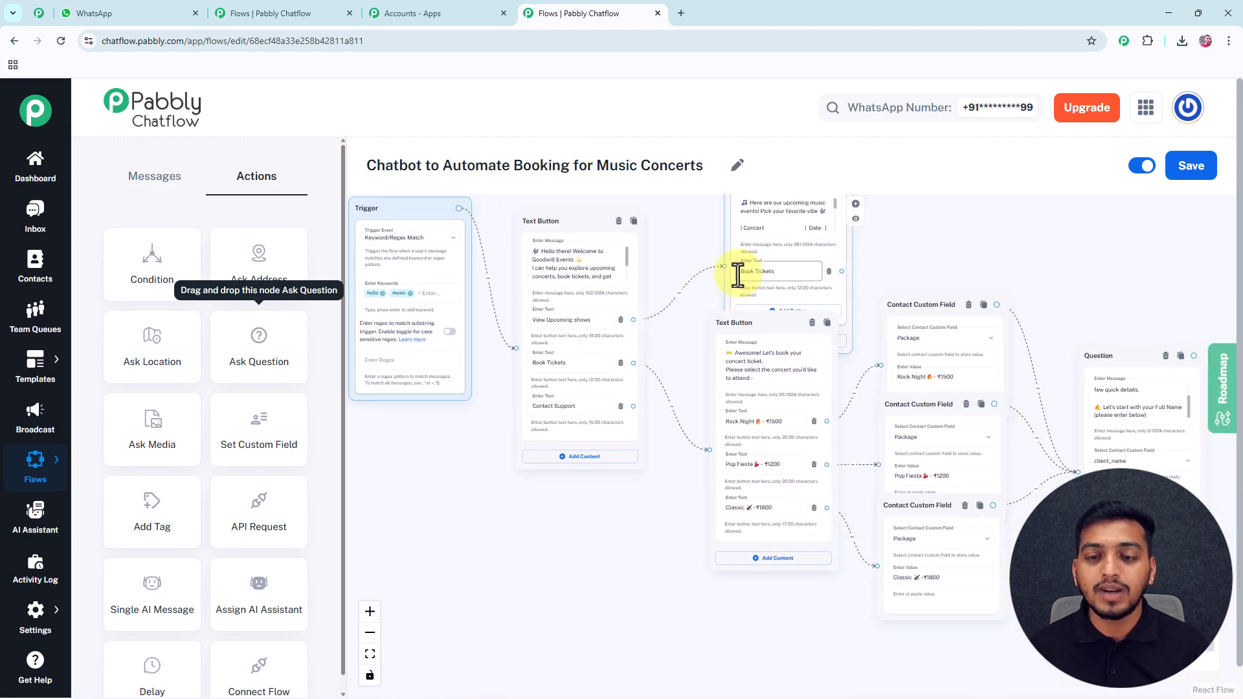
drag(840, 271, 468, 467)
scroll(666, 541, down, 1)
drag(1021, 422, 784, 404)
scroll(784, 404, up, 3)
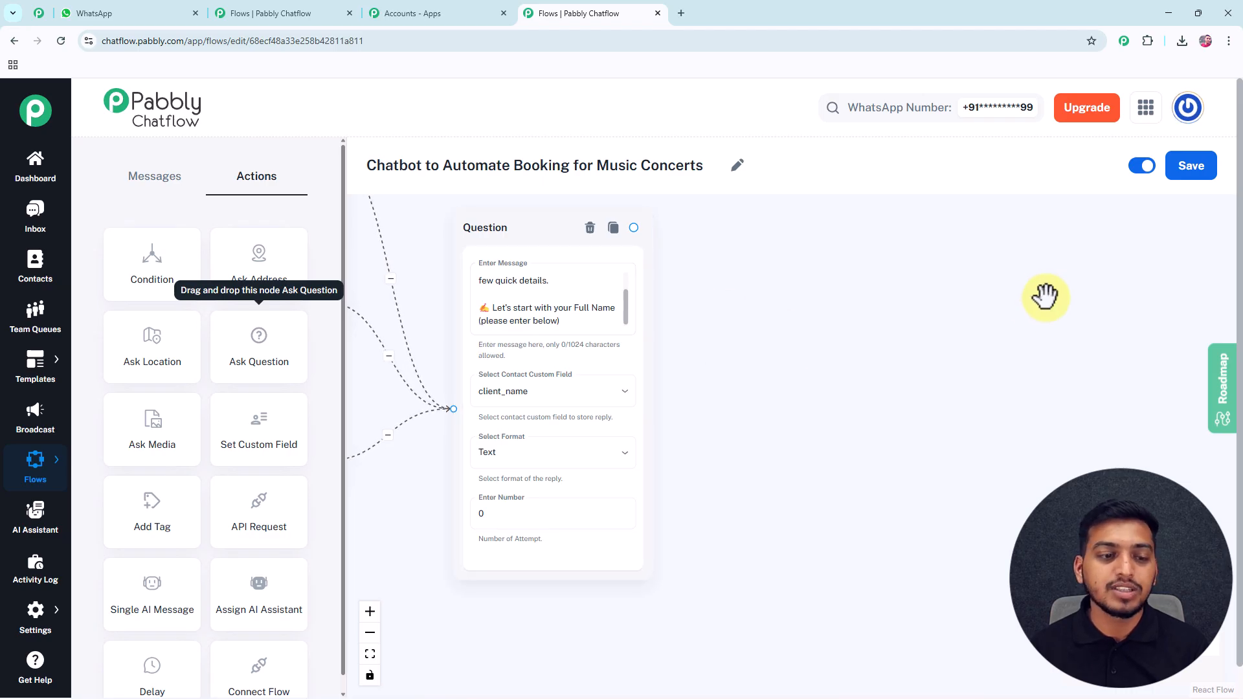
Add a Question after the name question asking for the phone number.
drag(270, 345, 782, 322)
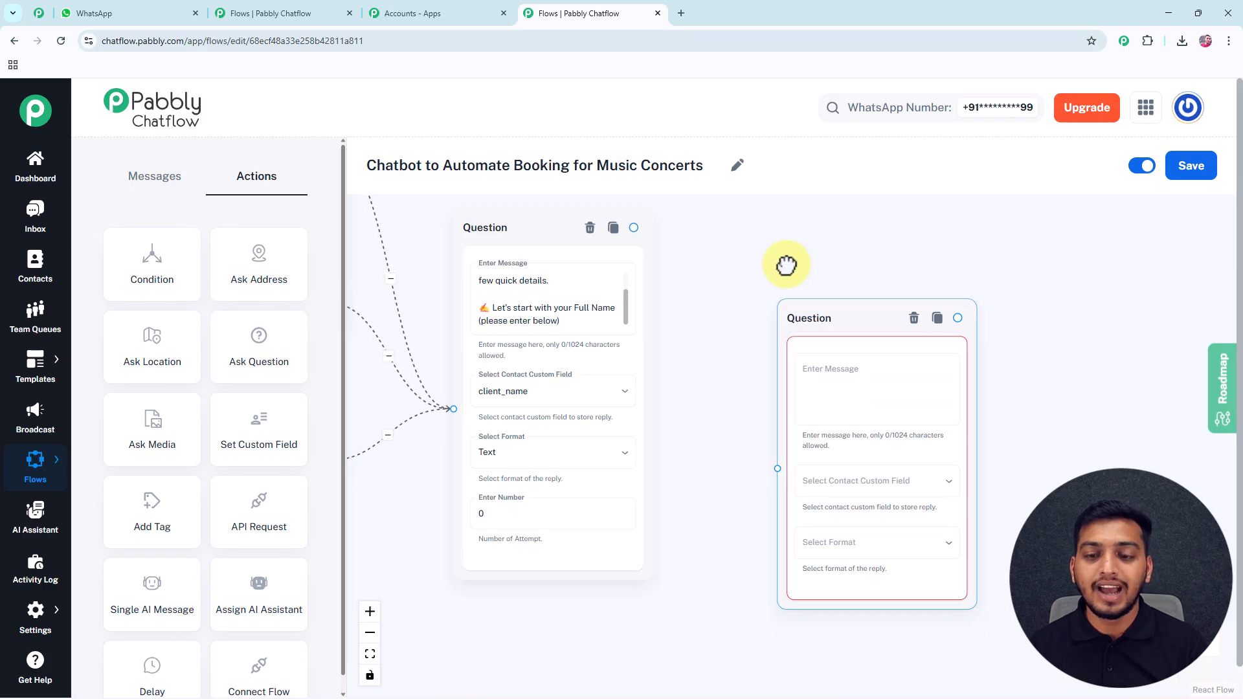
mouse_move(638, 226)
mouse_down()
mouse_move(652, 252)
mouse_move(639, 246)
mouse_up()
drag(685, 292, 750, 402)
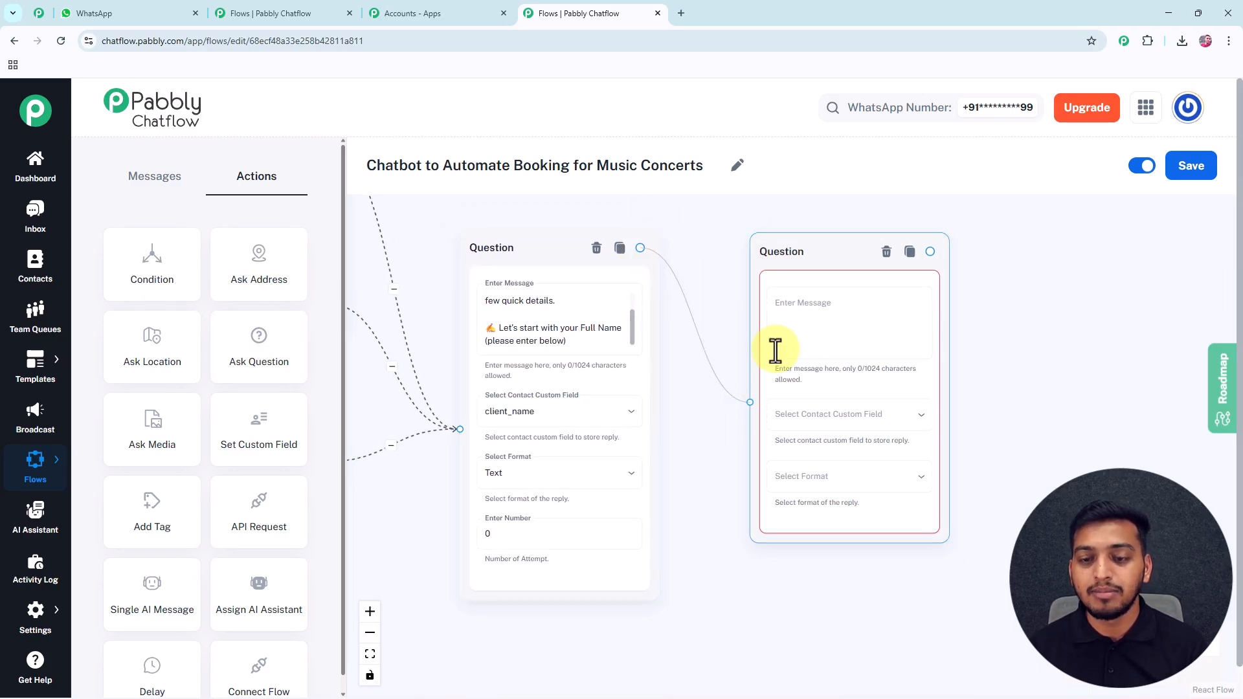
click(797, 318)
text(📱 Also provide us your active Phone Number)
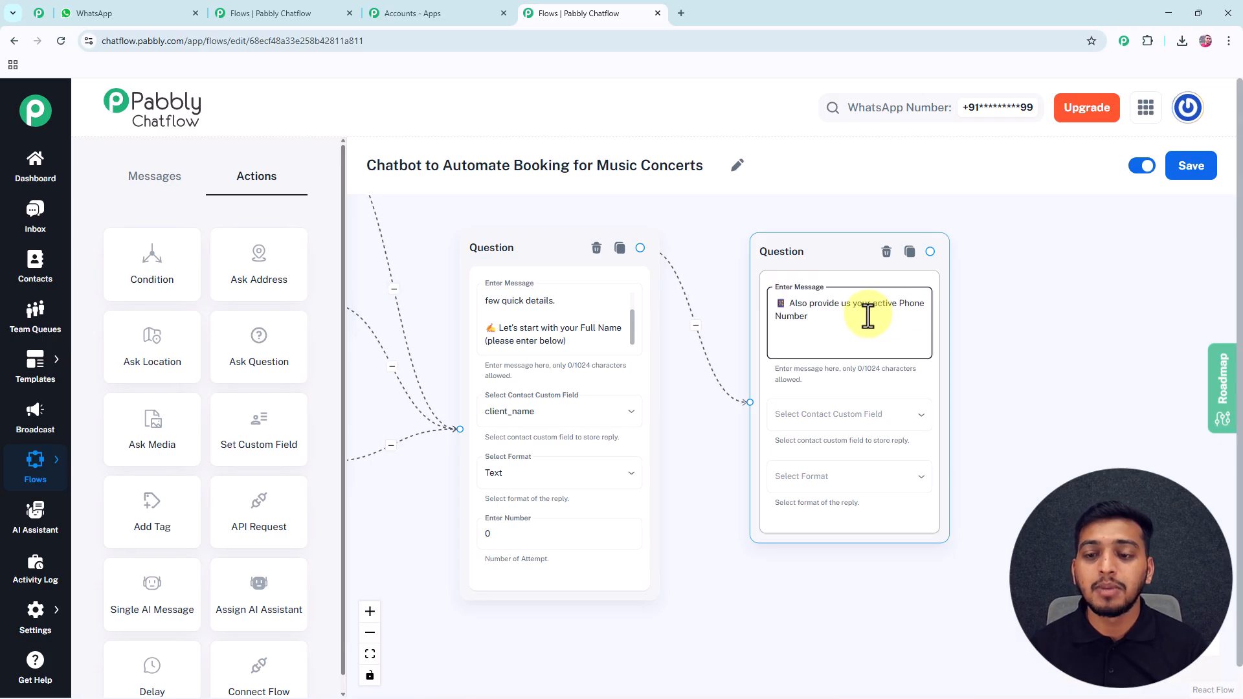
click(863, 421)
scroll(841, 563, down, 2)
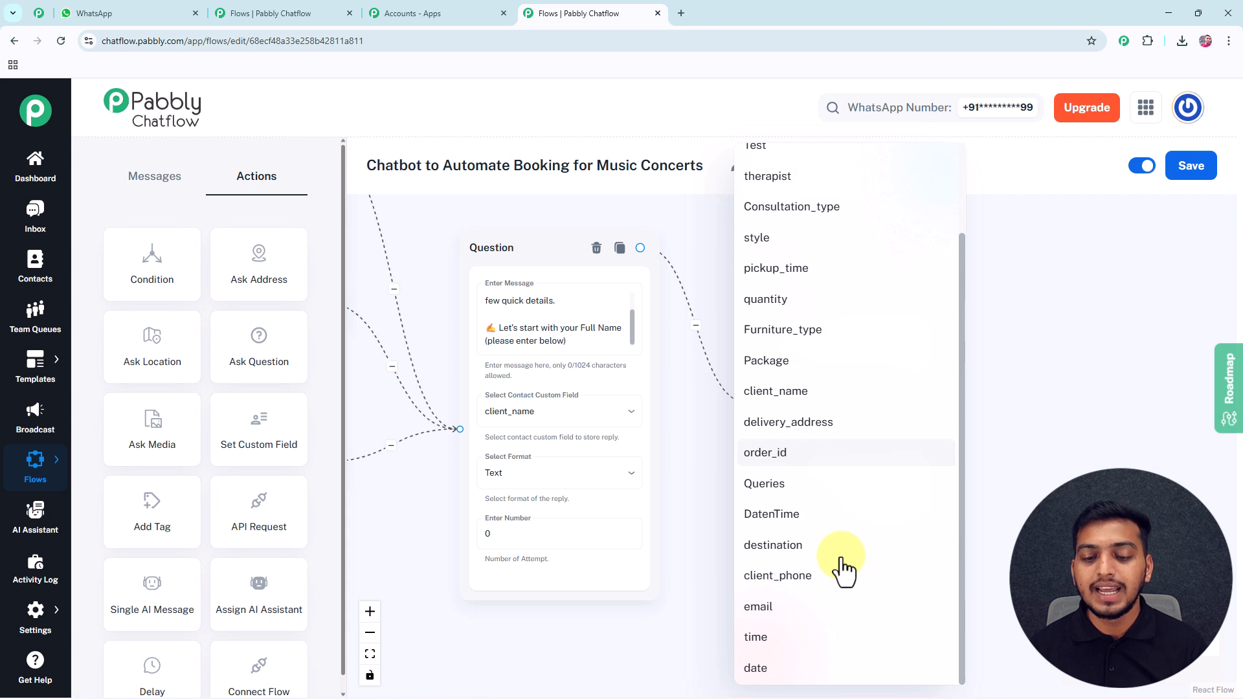
click(819, 575)
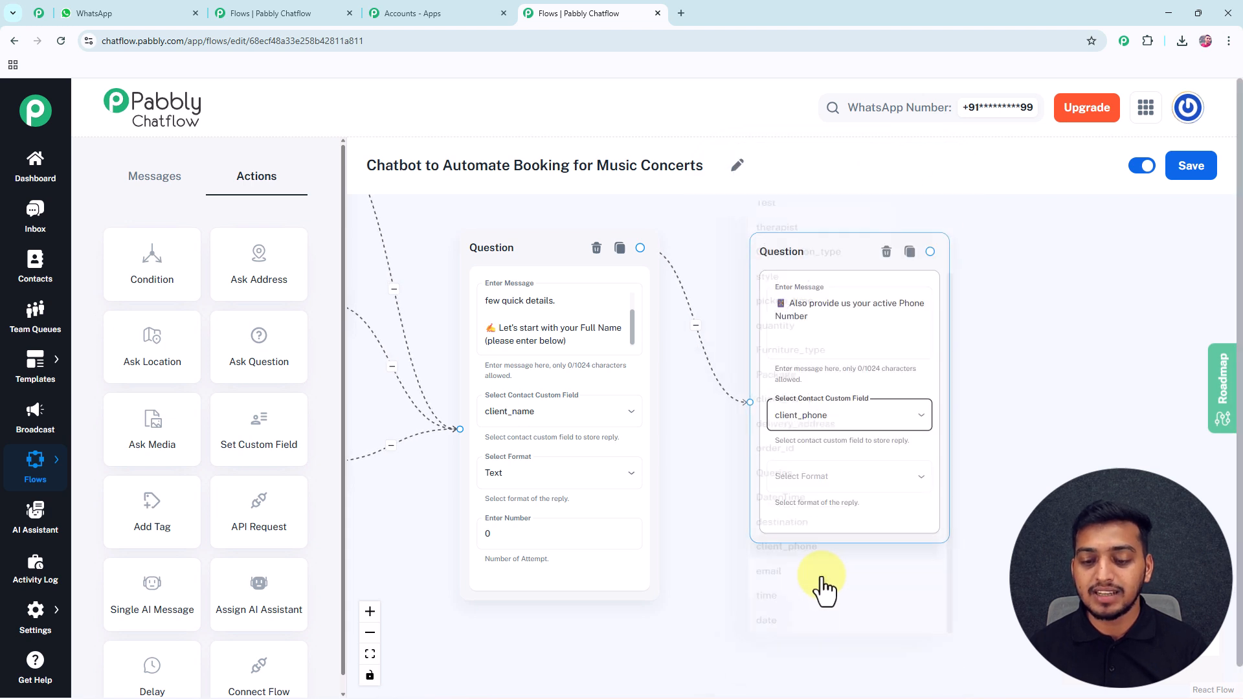
click(865, 482)
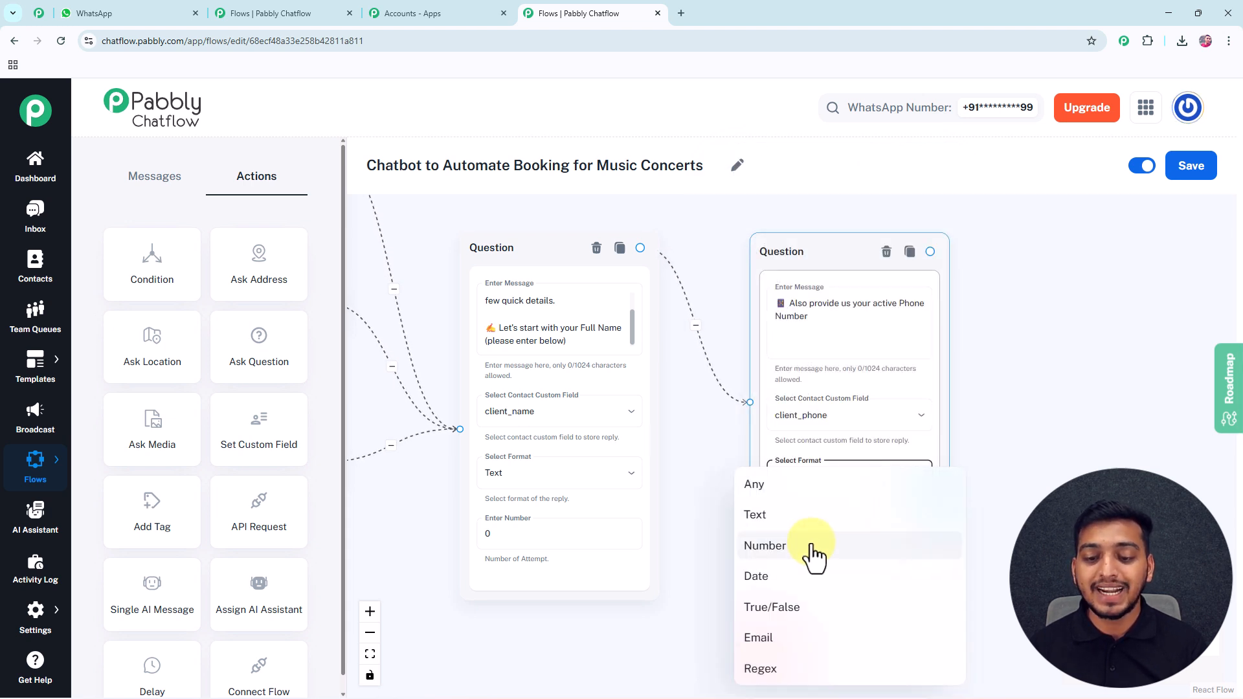
click(812, 547)
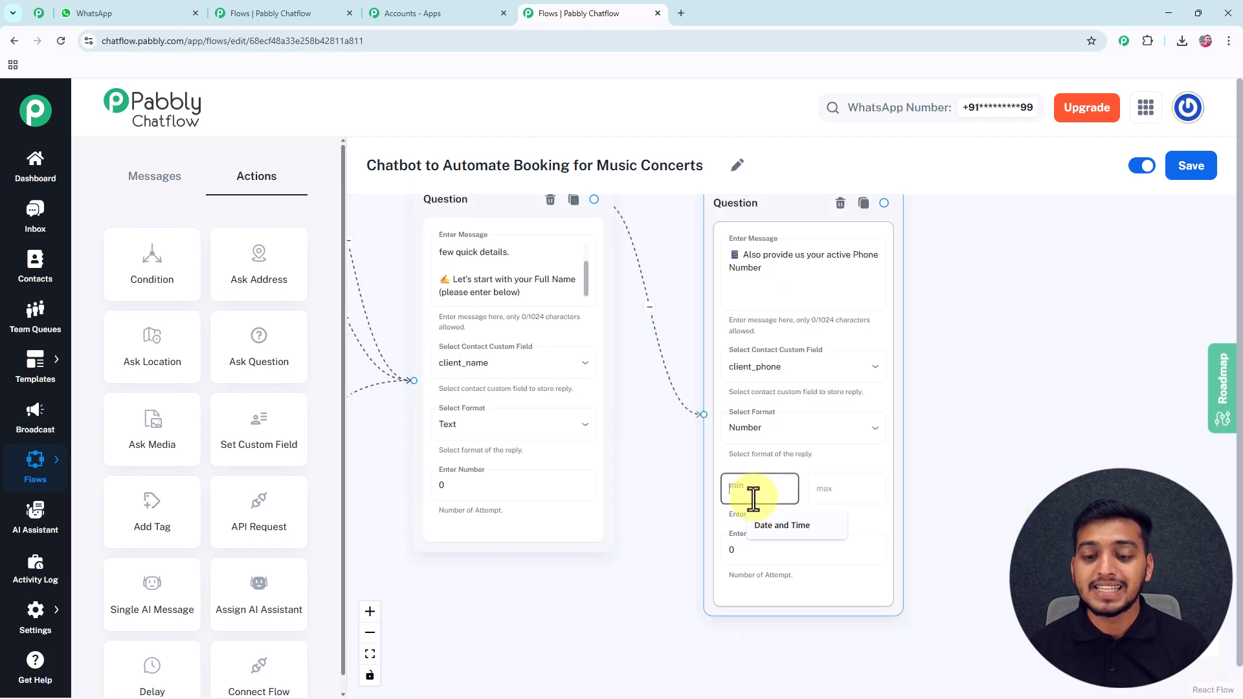
text(0)
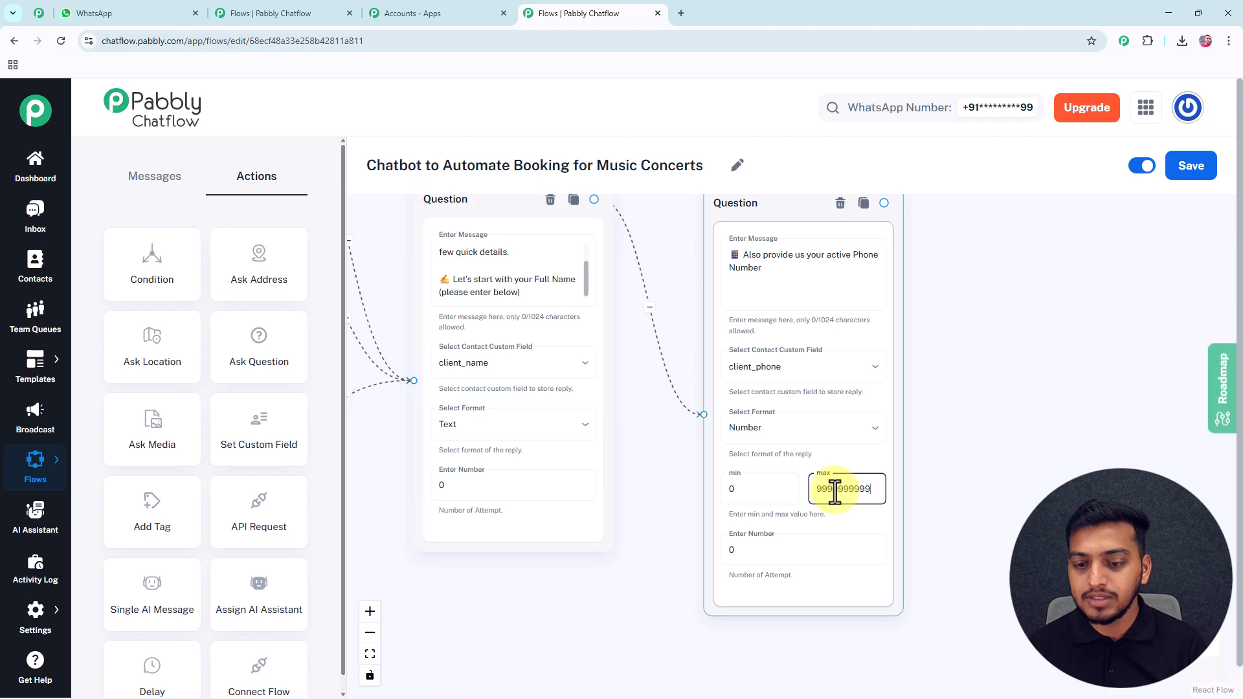
drag(939, 421, 760, 443)
drag(259, 342, 802, 290)
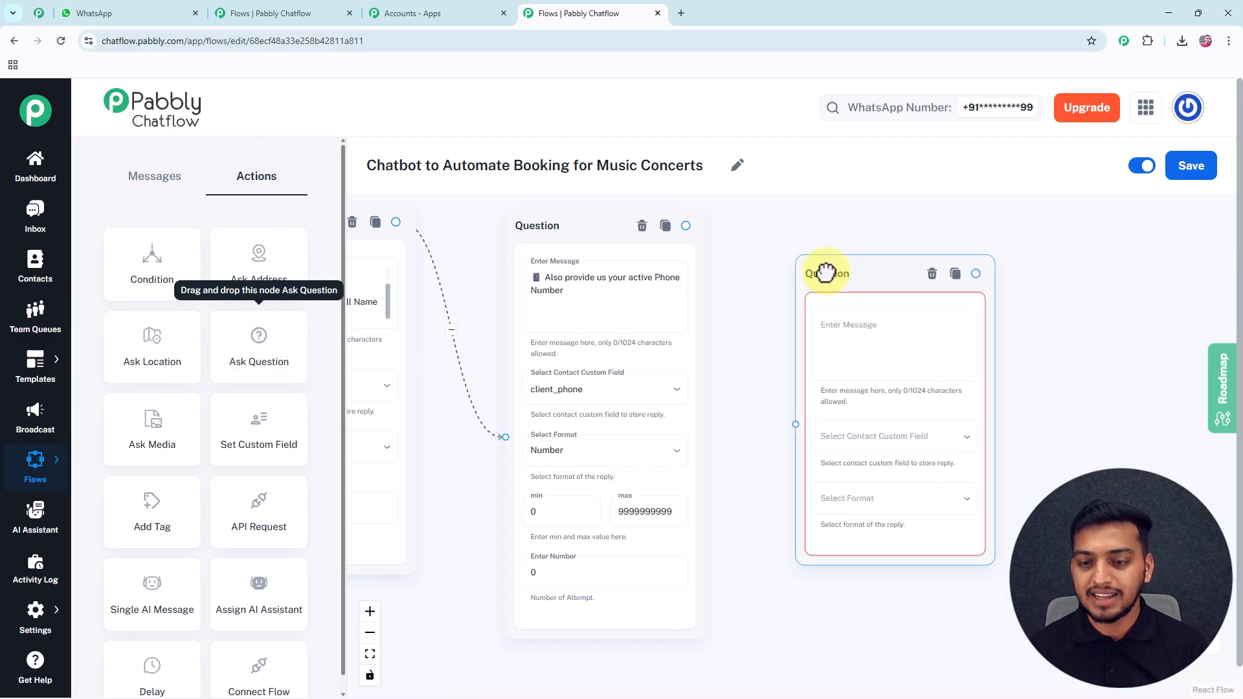
Connect the phone question to the new Question and enter the email address request.
click(685, 226)
drag(723, 293, 794, 423)
click(853, 336)
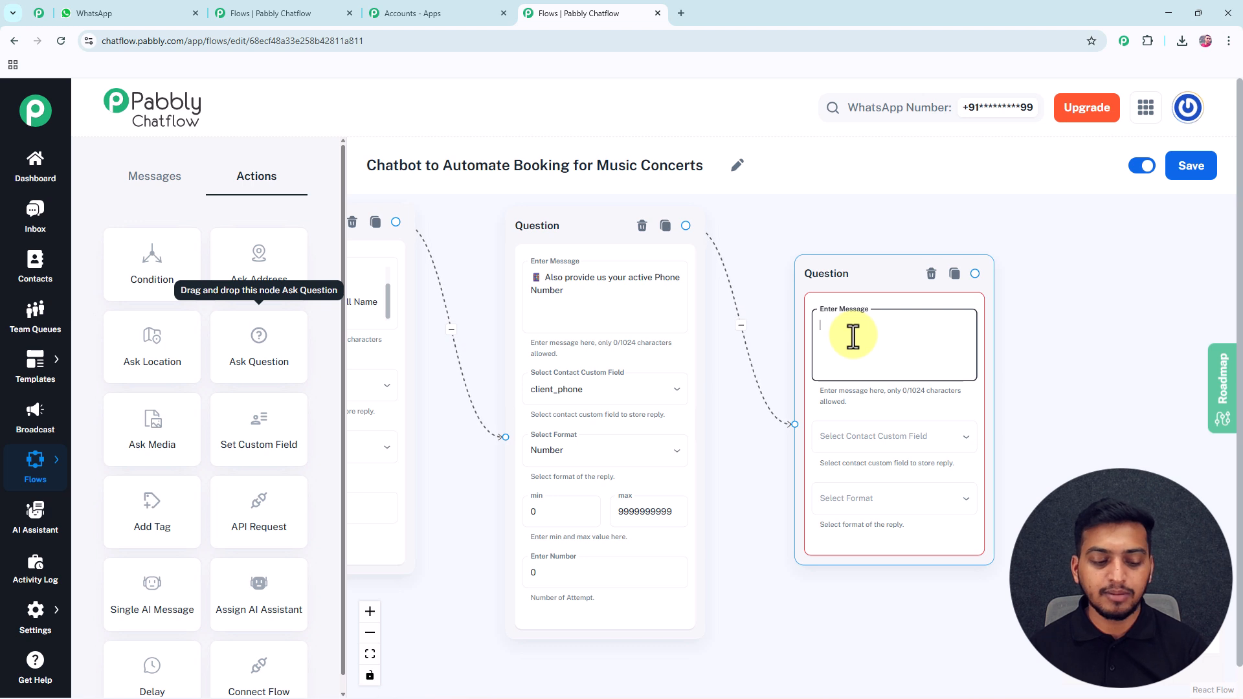
text(🎫 All set! now also enter your Email Address)
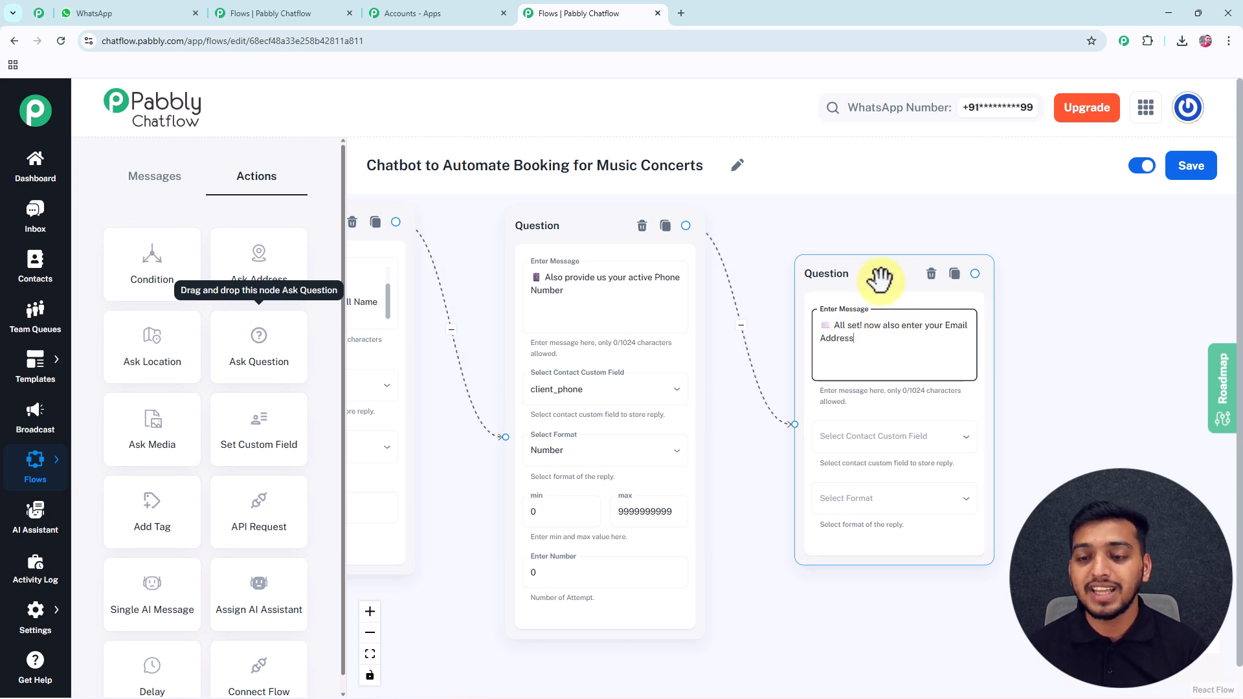
drag(861, 269, 830, 251)
Store the reply in the email field with Email format.
click(846, 424)
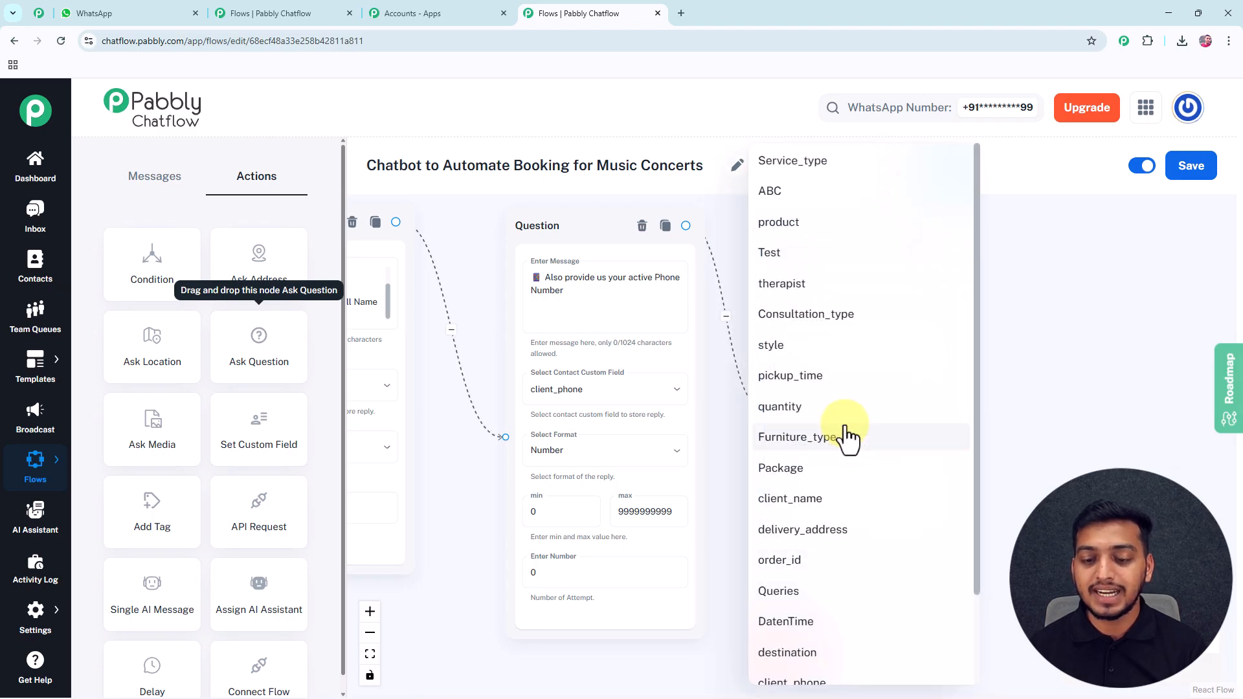
scroll(822, 602, down, 2)
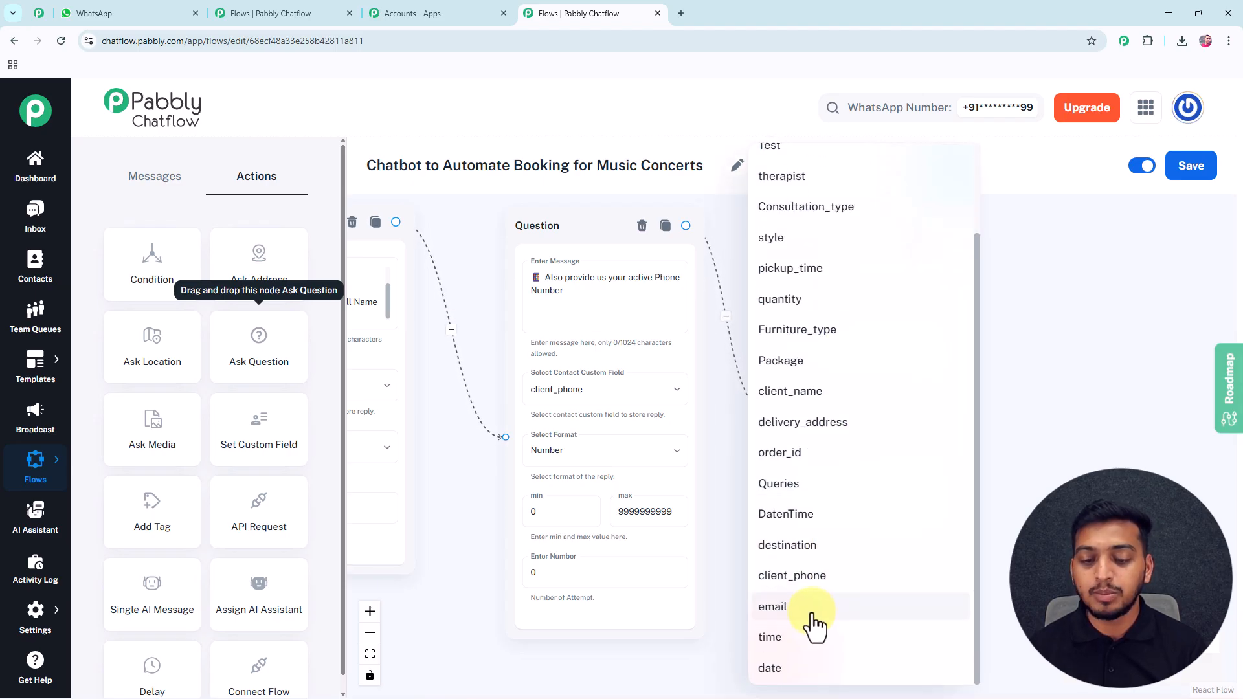
click(812, 612)
click(837, 492)
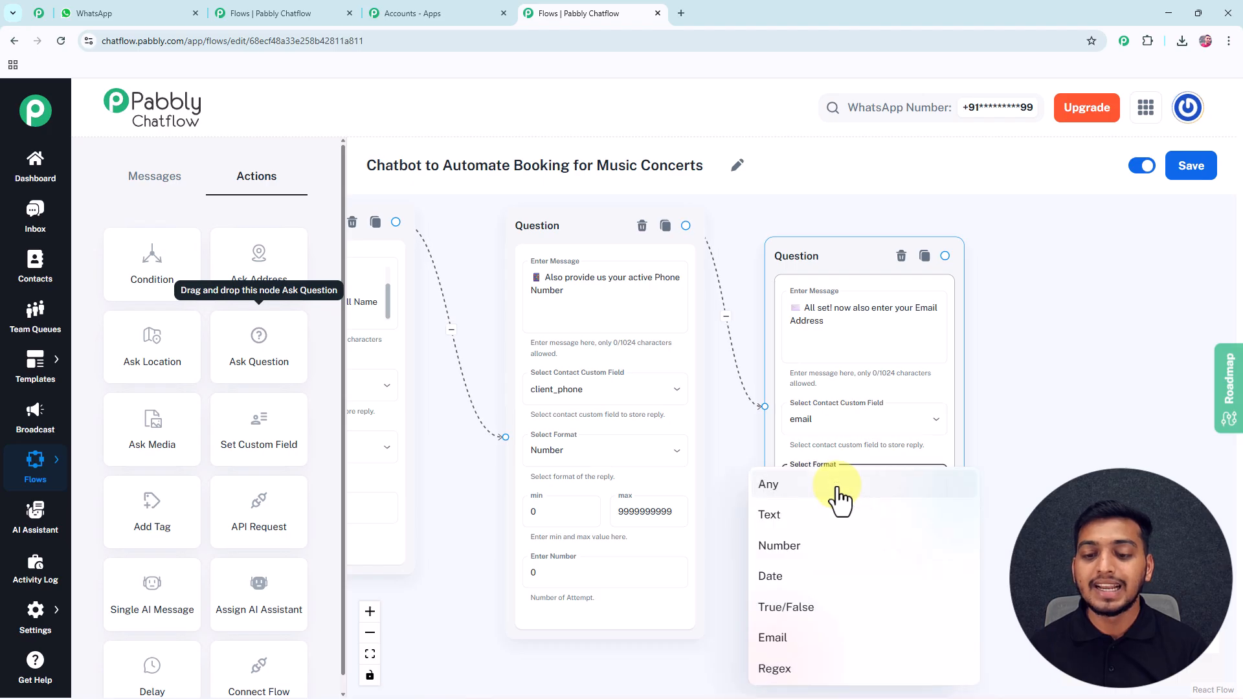
click(807, 638)
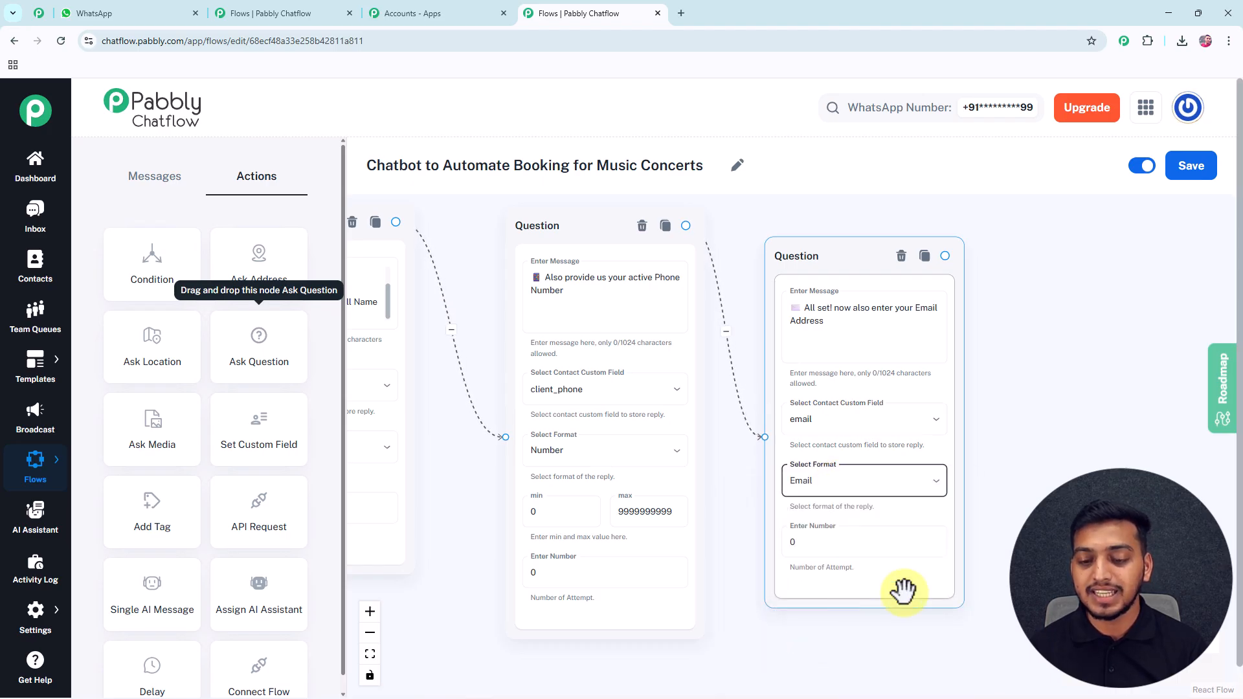
drag(1016, 526, 770, 522)
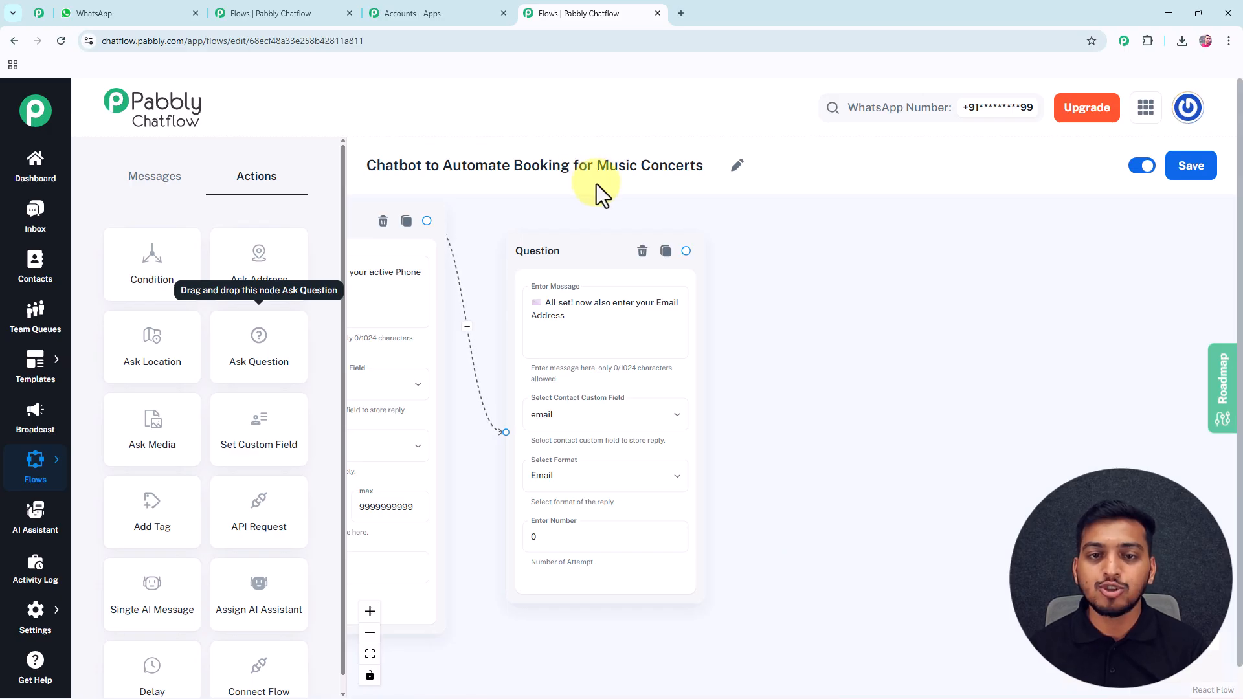
Add a Text Button node with the pasted booking summary and connect the email question to it.
click(158, 182)
drag(148, 263, 790, 288)
click(825, 331)
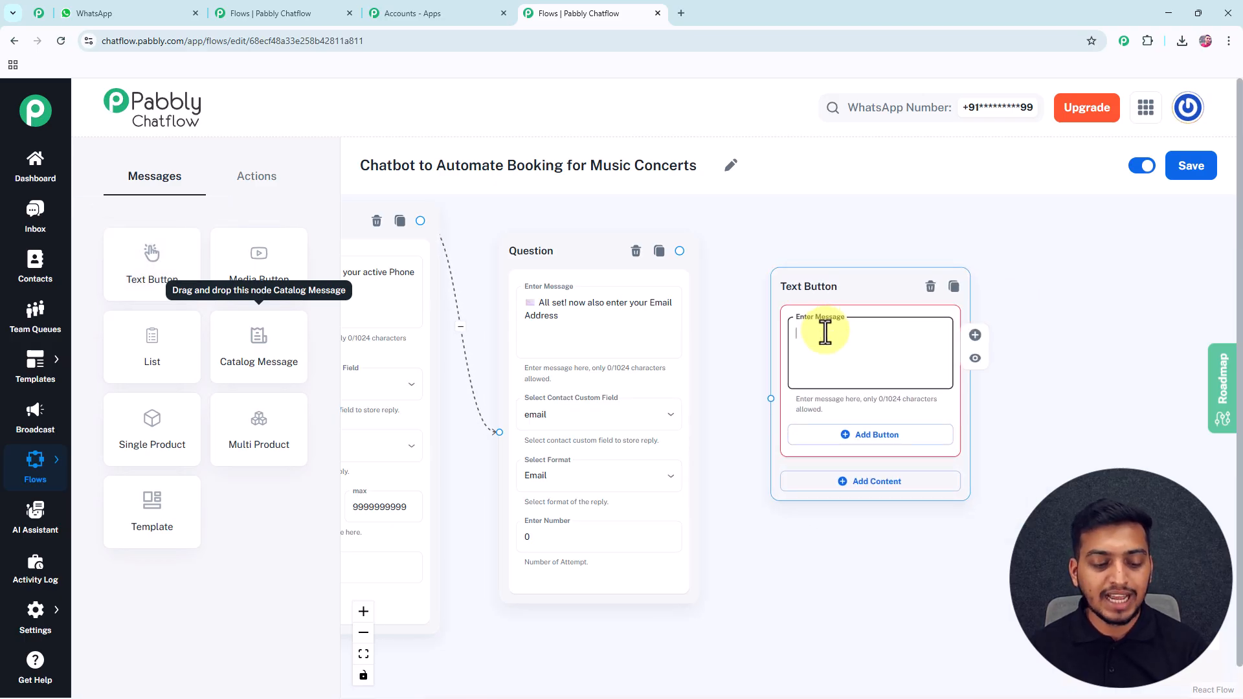
text(🎟 Here's your booking summary: 👤 Name: $client_name 🎤 Concert: $Package Would you like to proceed with payment?)
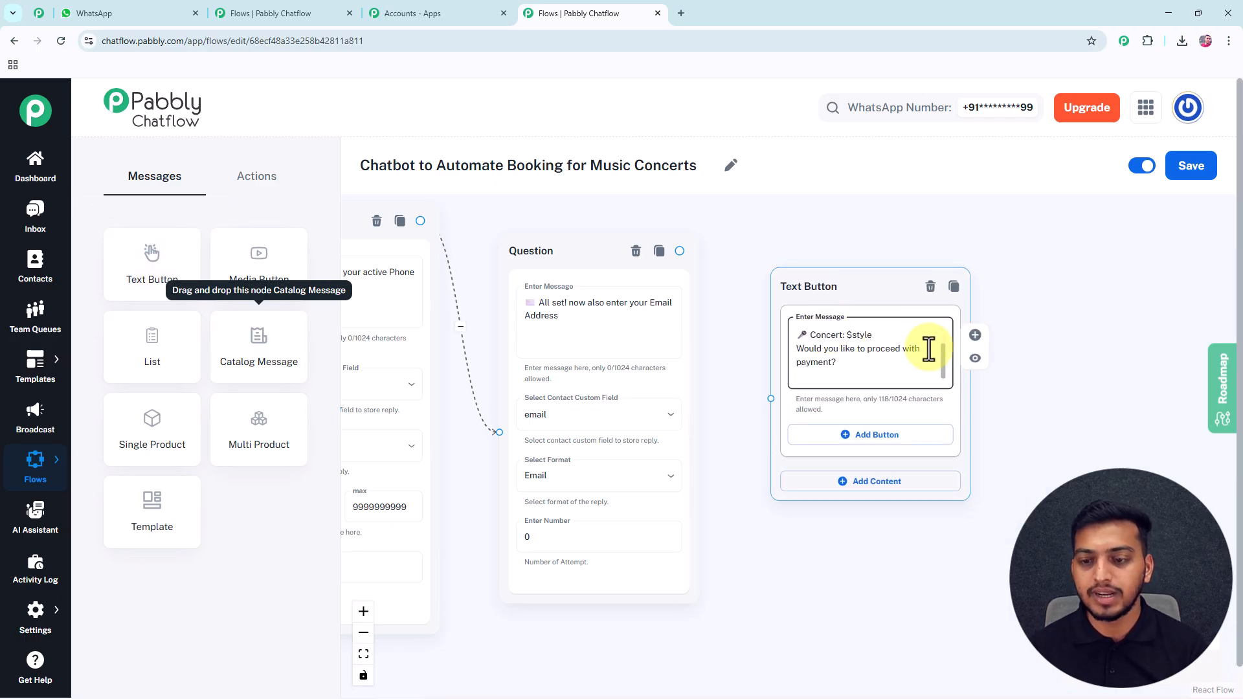
scroll(924, 344, up, 3)
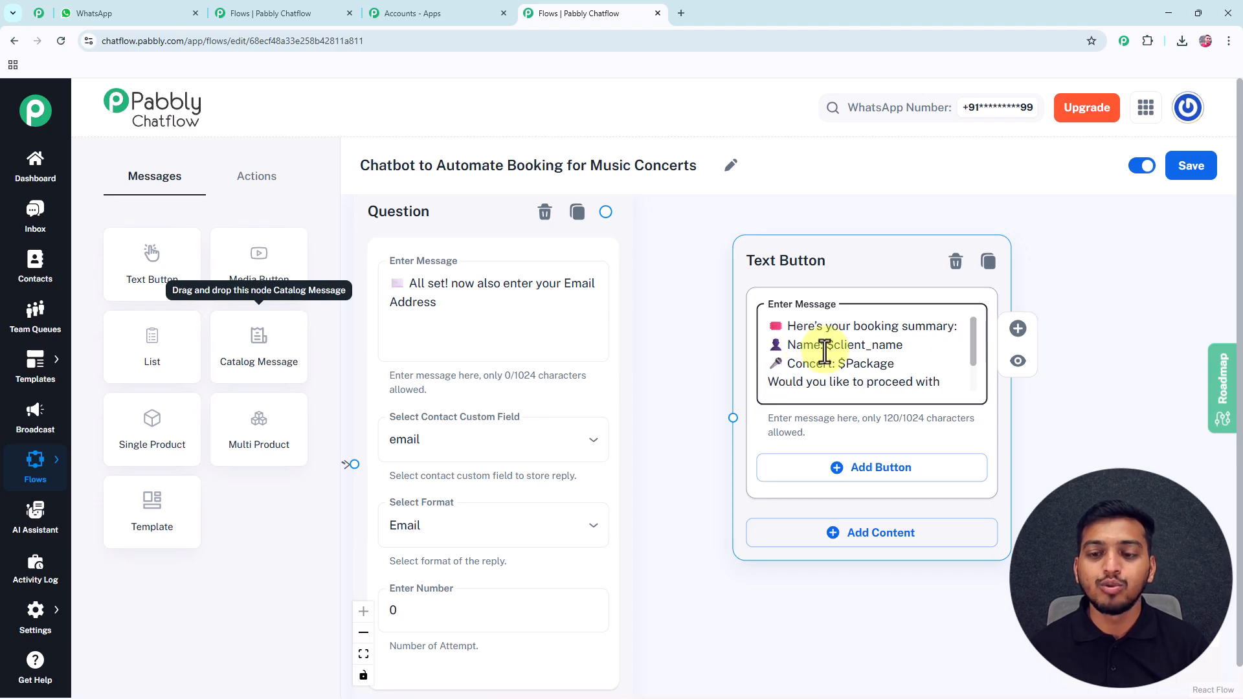
click(890, 362)
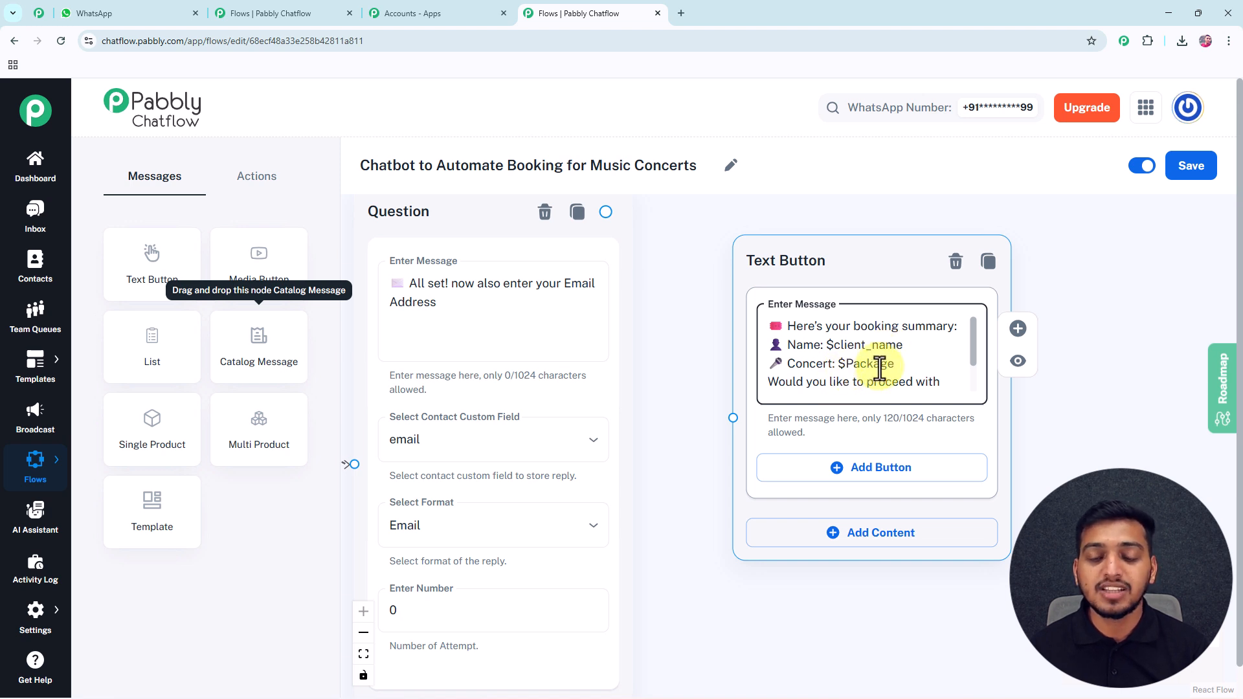
click(692, 315)
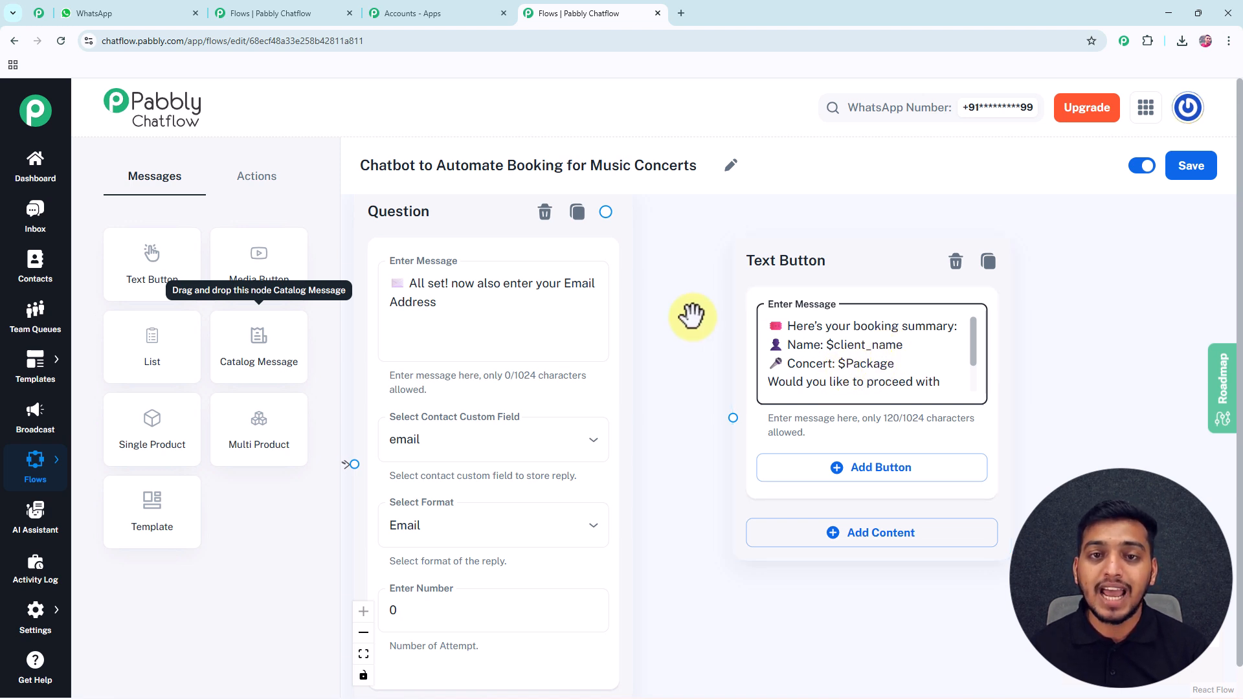
scroll(605, 212, up, 1)
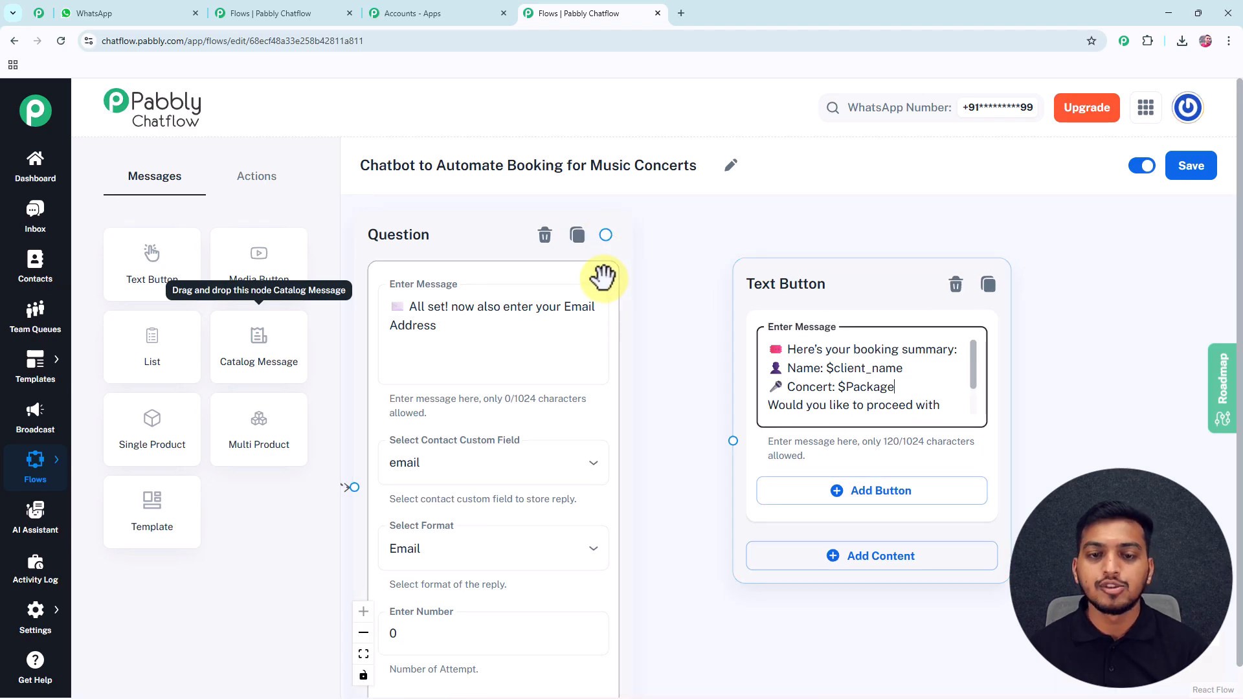
drag(605, 234, 732, 438)
click(943, 391)
Give the summary two reply buttons: ✅ Confirm & Pay and ❌ Cancel Booking.
scroll(971, 402, down, 1)
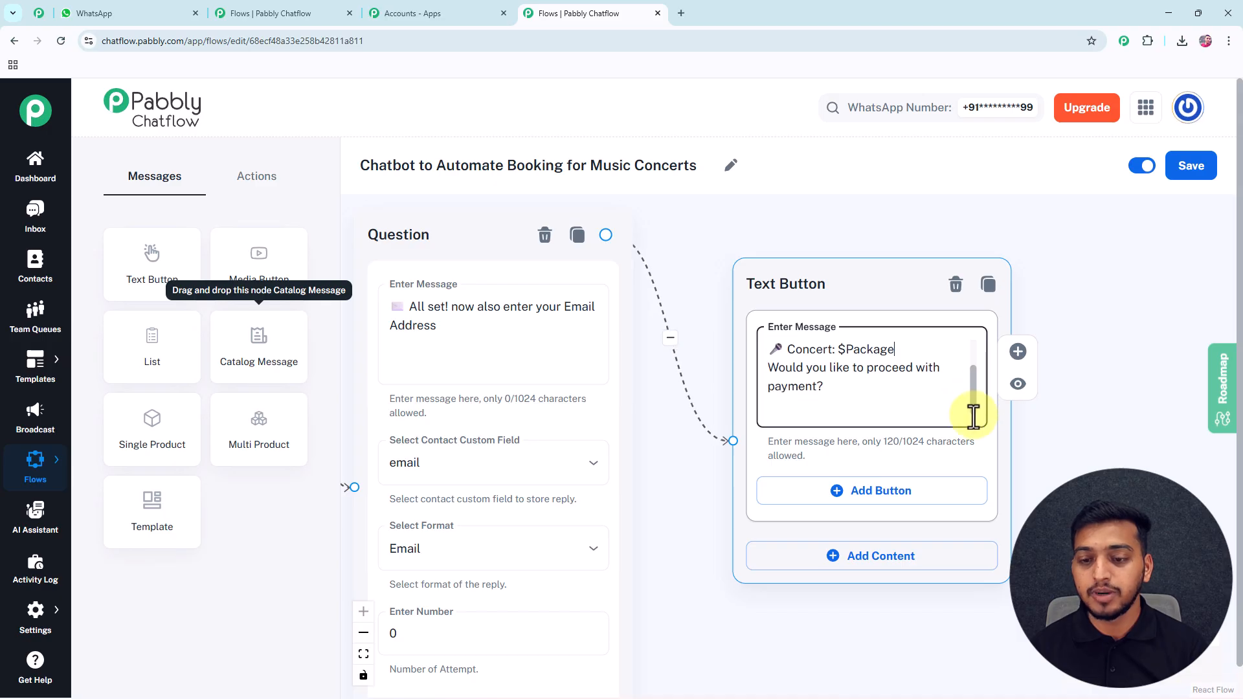
click(836, 492)
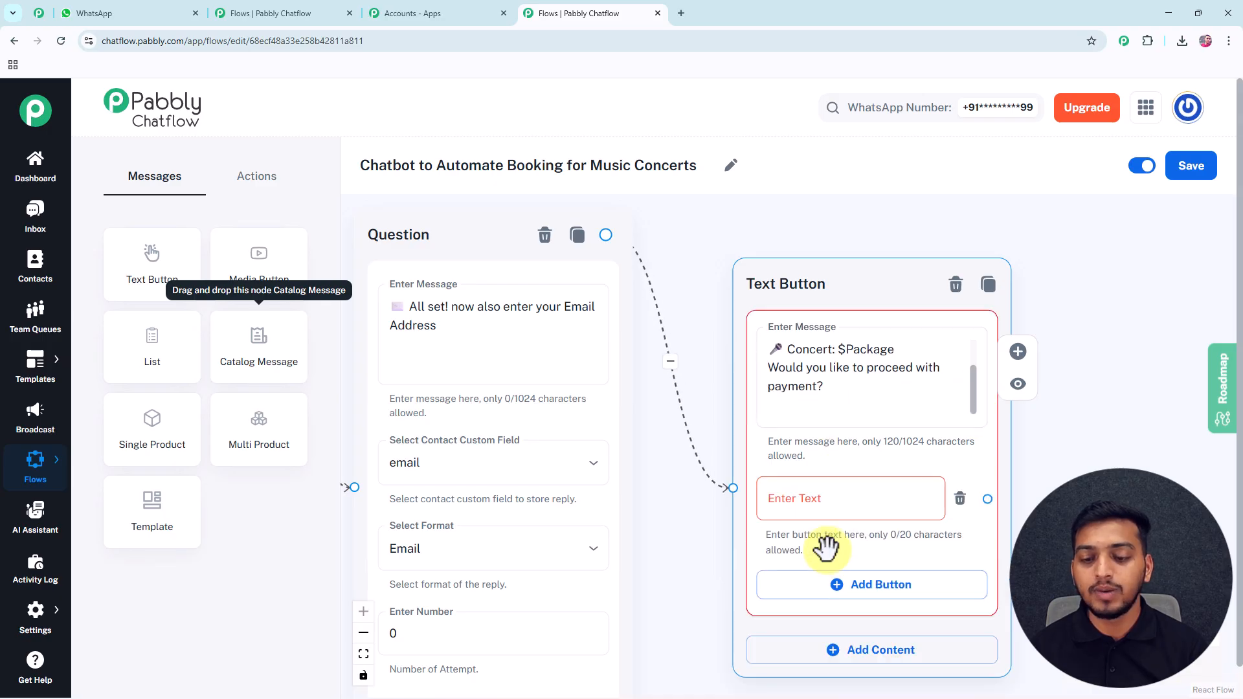
click(826, 584)
click(822, 504)
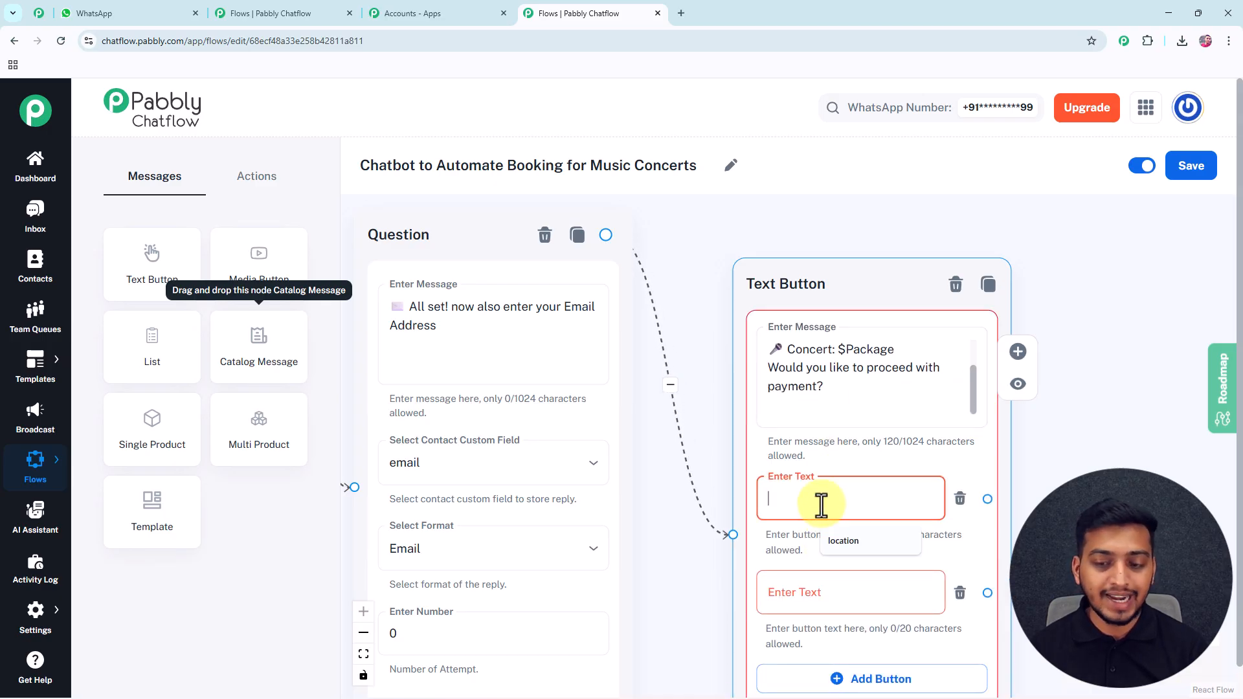
text(✅ Confirm & Pay)
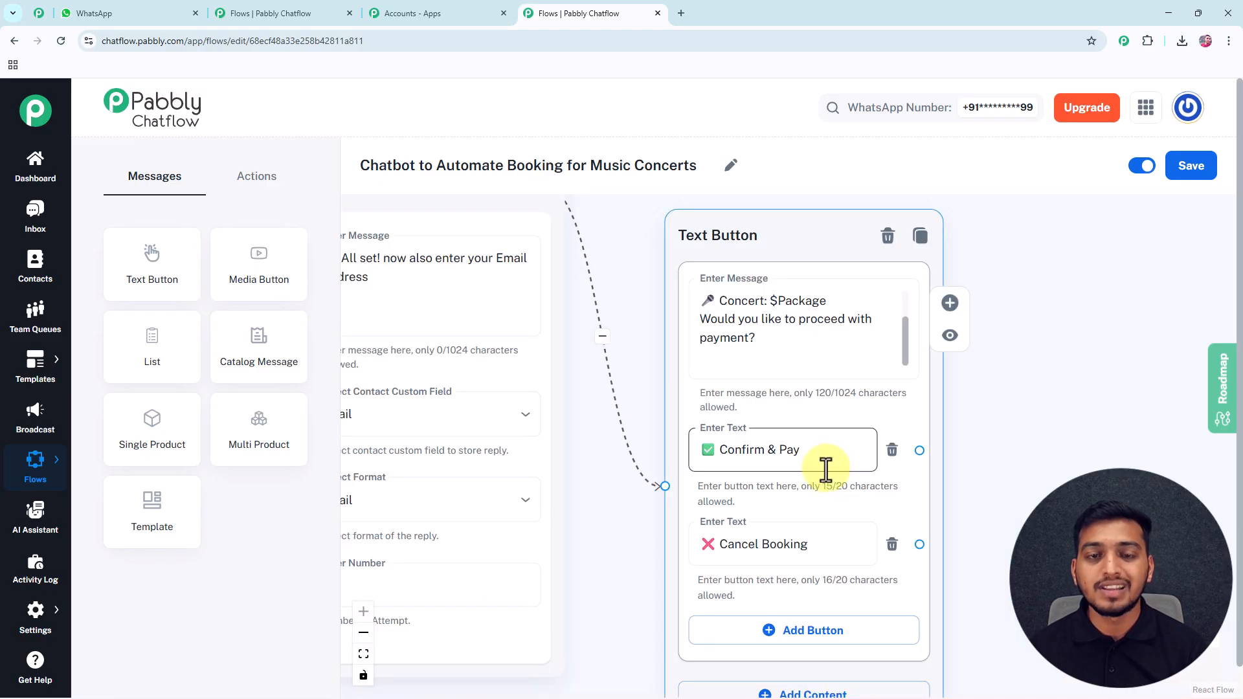
click(713, 544)
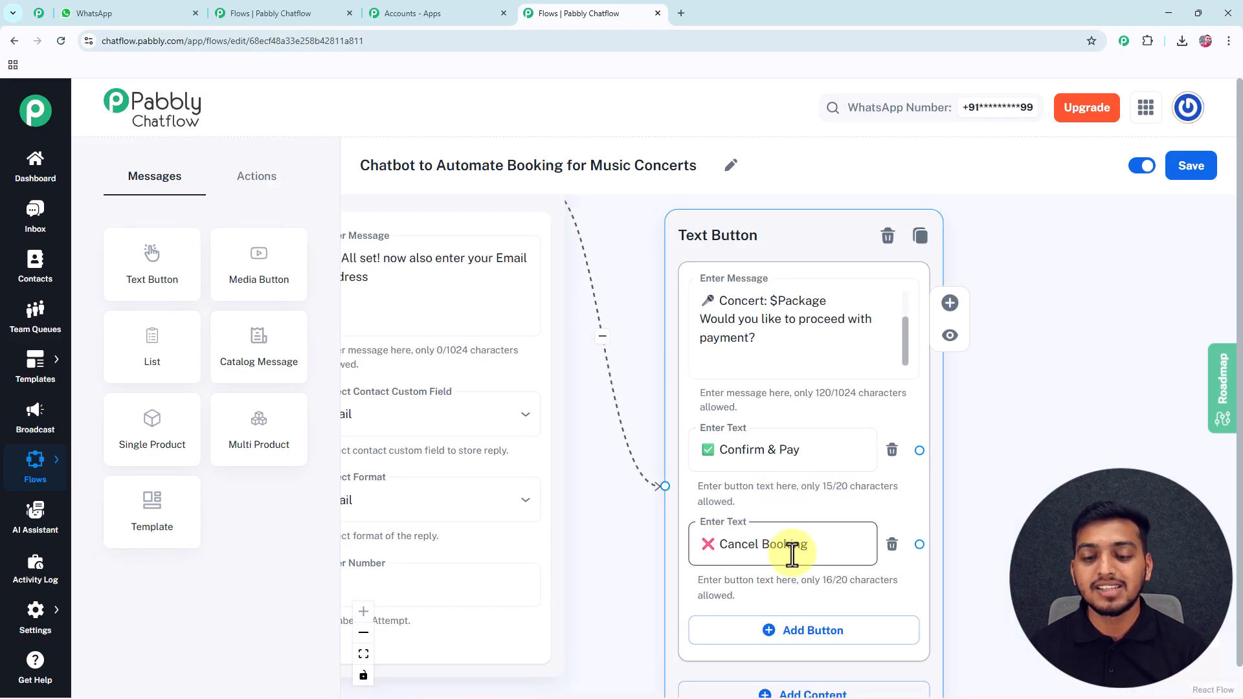
drag(985, 466, 890, 456)
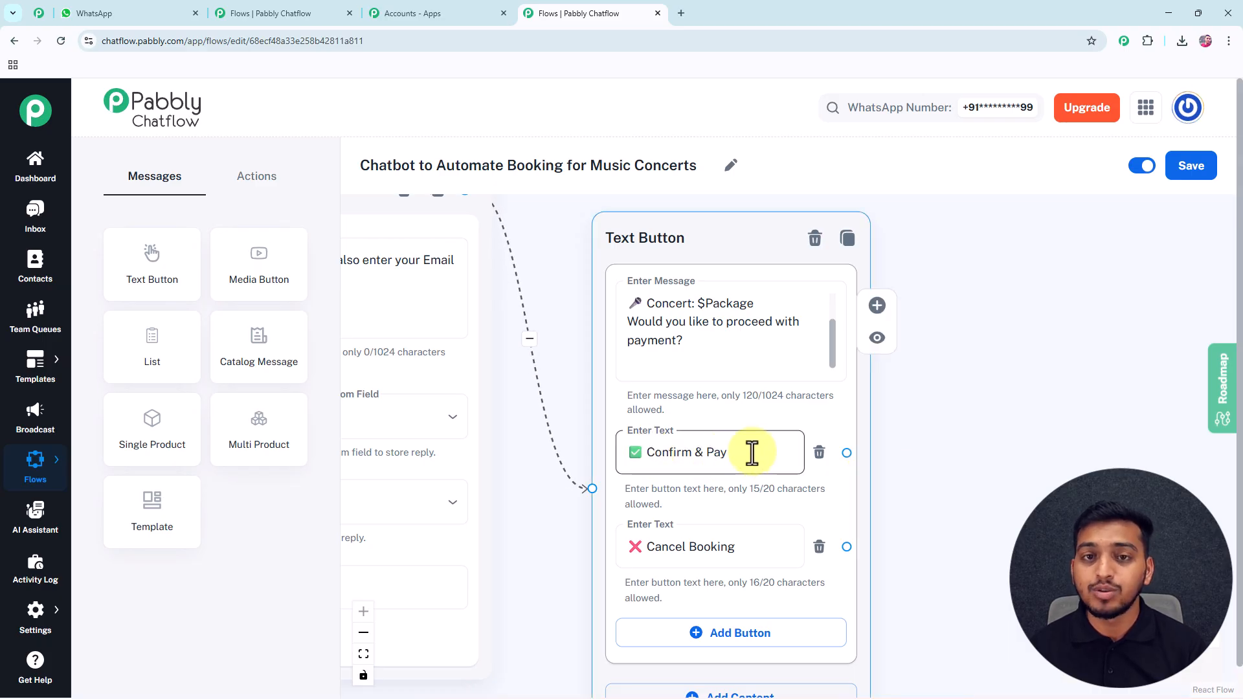
Add a Text Button node with the Razorpay payment-link message and a Done button.
drag(181, 264, 928, 269)
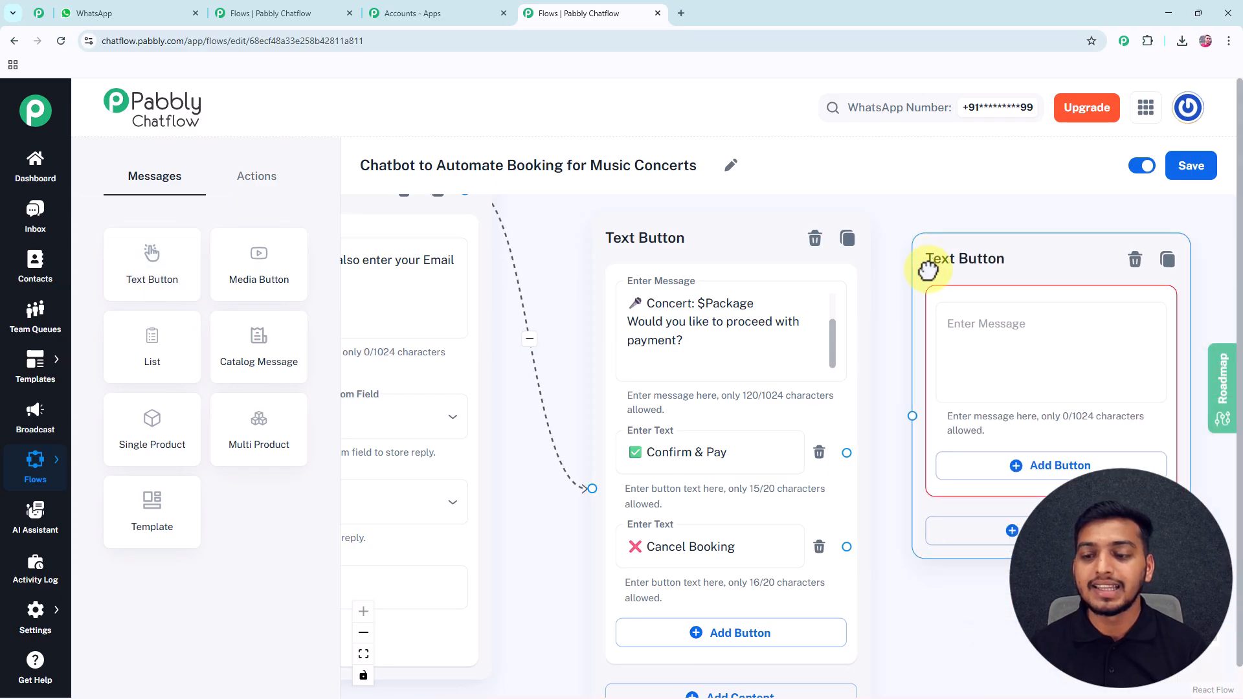
click(974, 321)
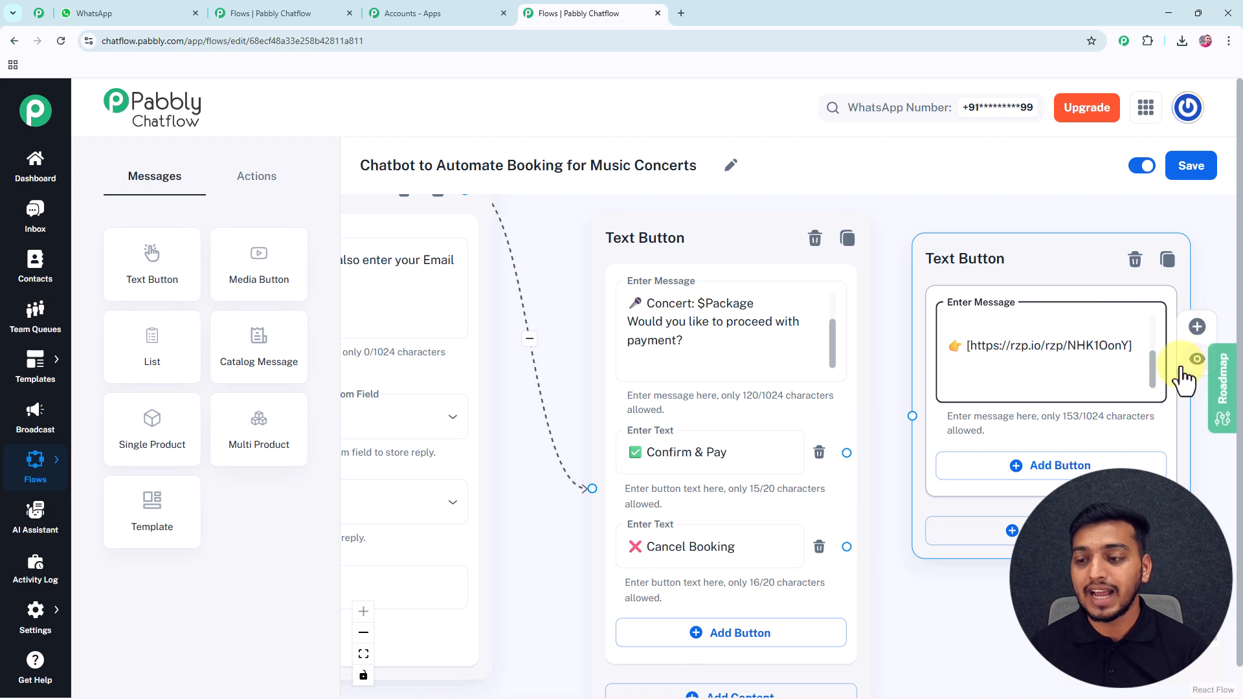
scroll(1152, 364, up, 1)
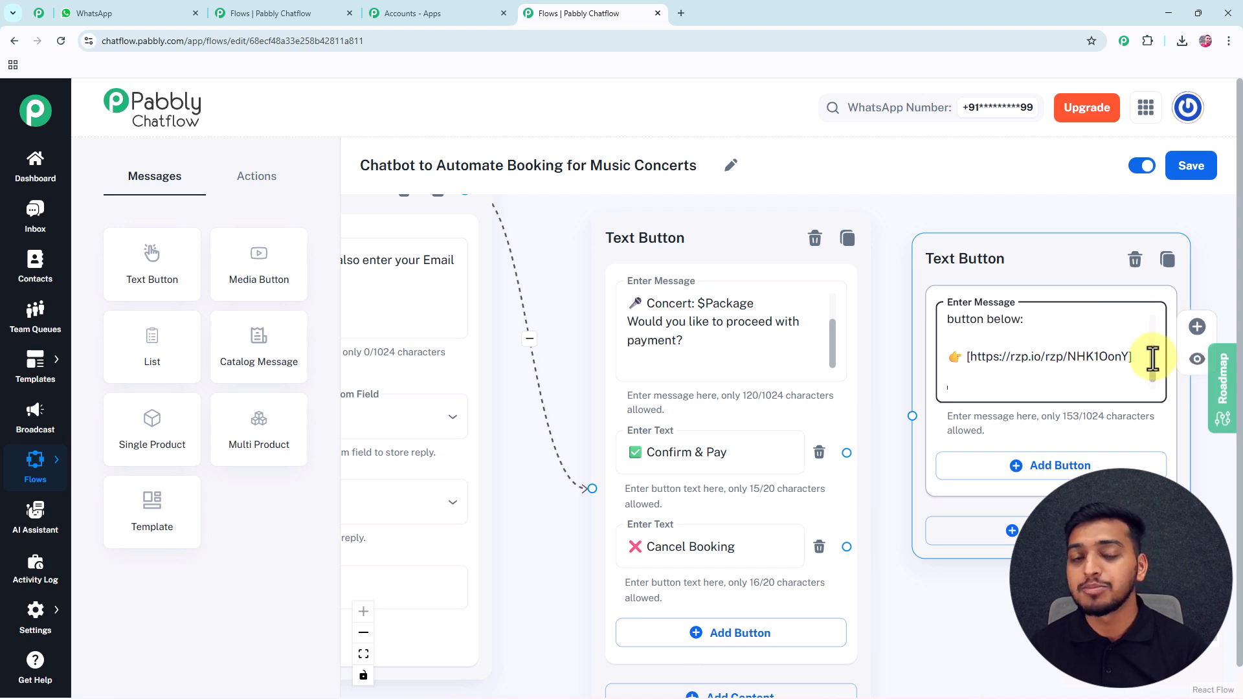
scroll(1152, 355, up, 1)
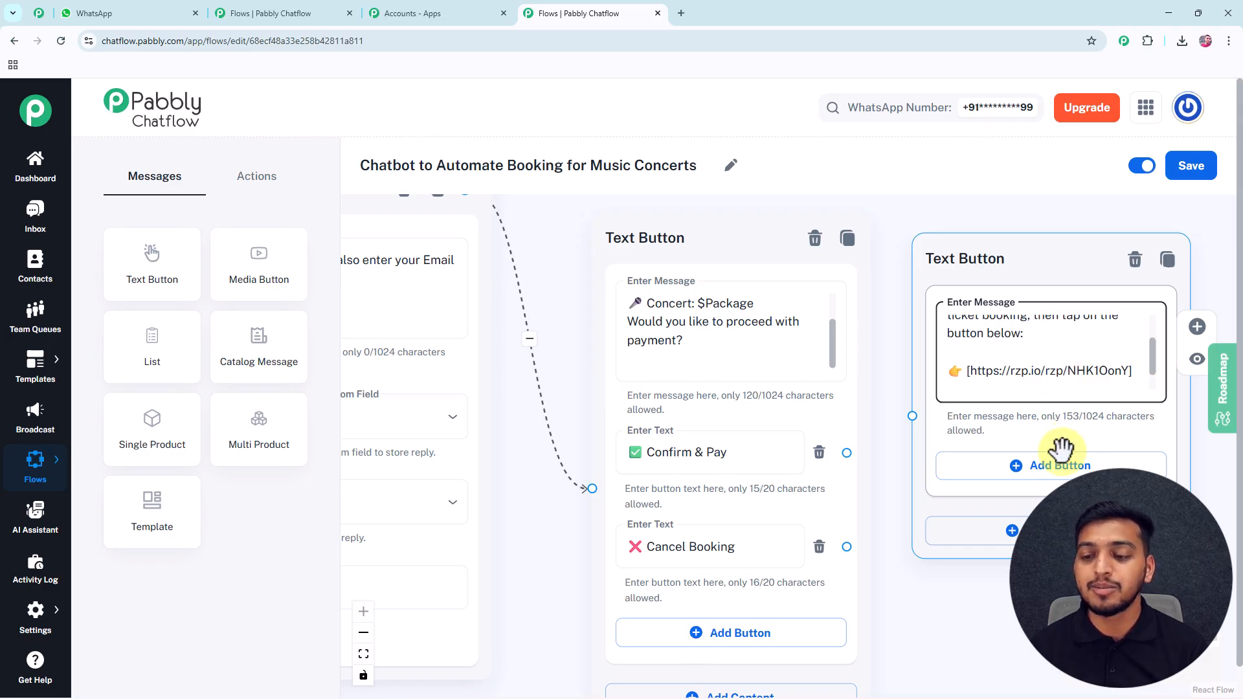
click(1056, 464)
click(1005, 479)
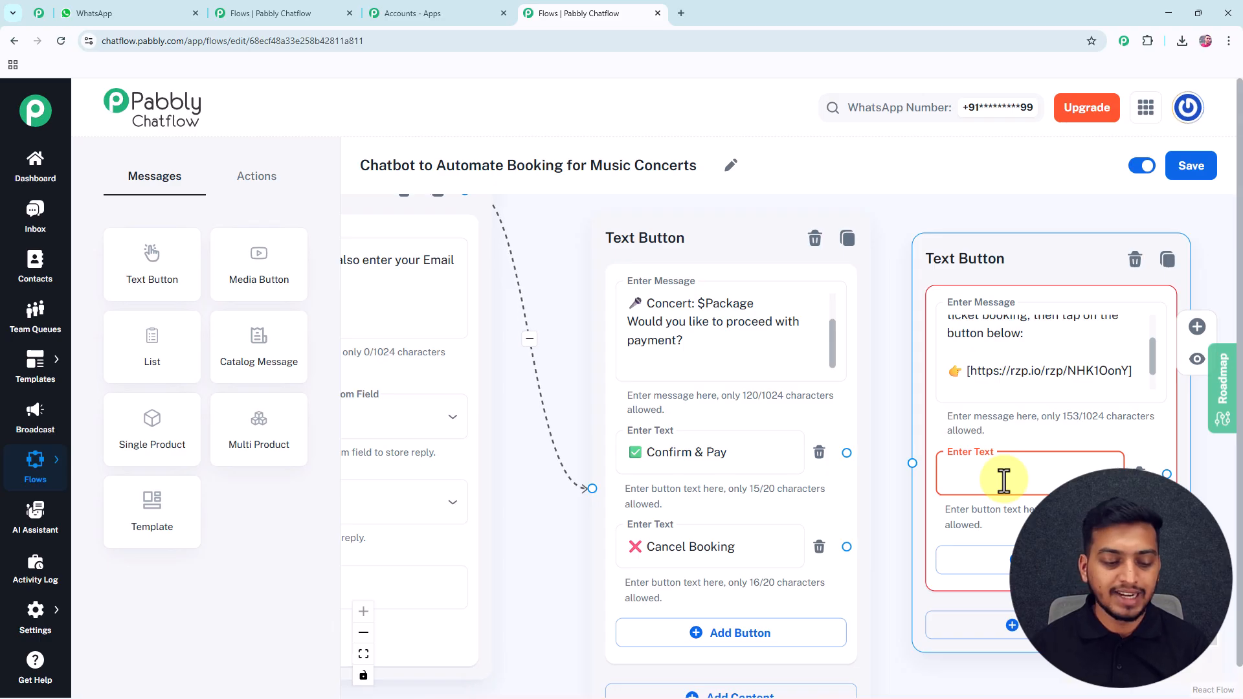
text(DO)
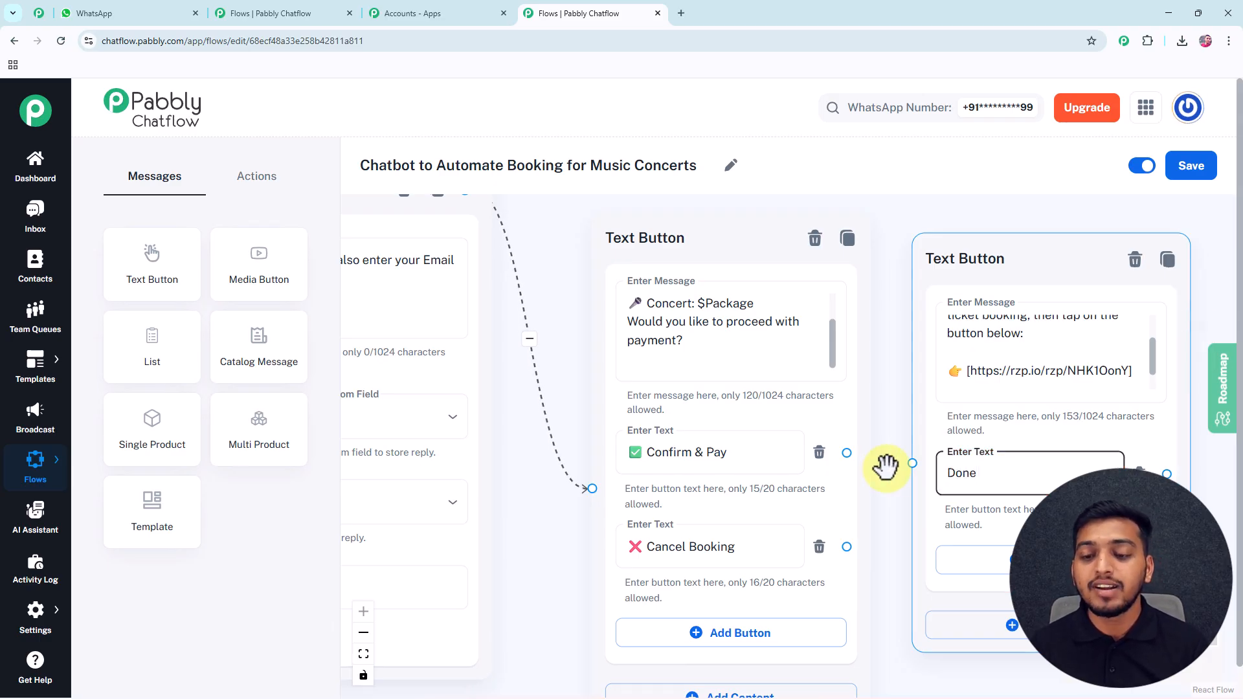
Connect the Confirm & Pay reply to the payment-link message.
drag(846, 453, 913, 462)
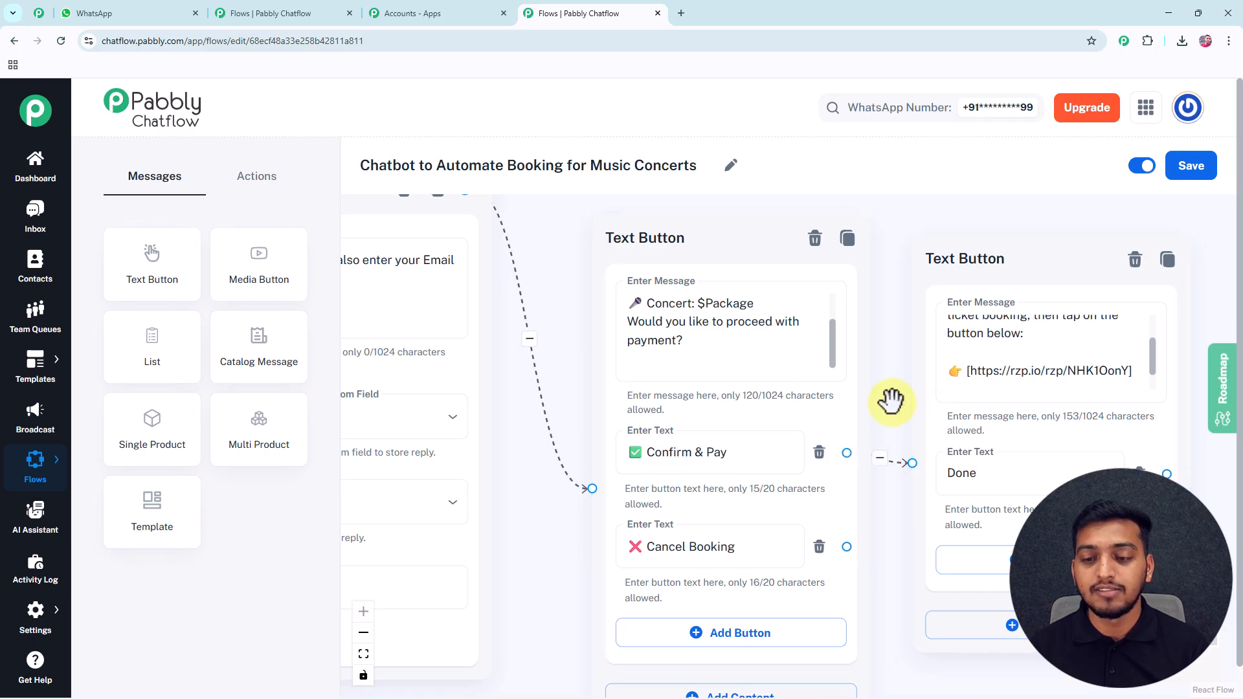
scroll(997, 408, right, 2)
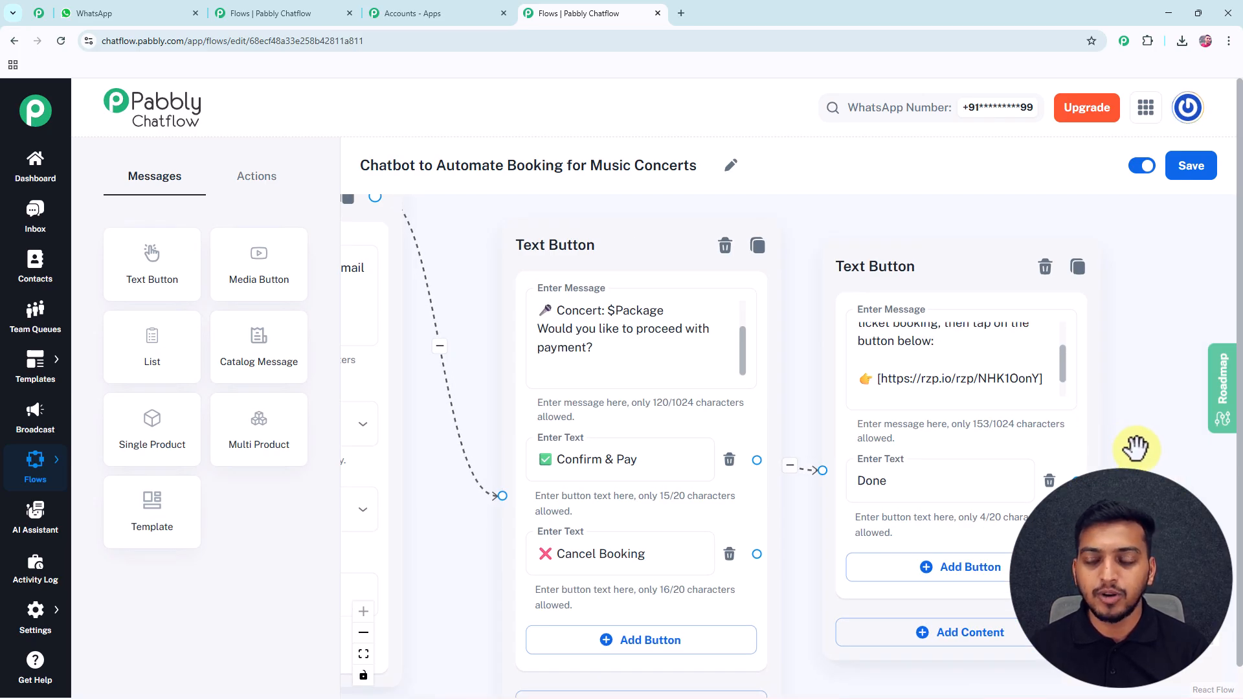
drag(1138, 449, 869, 442)
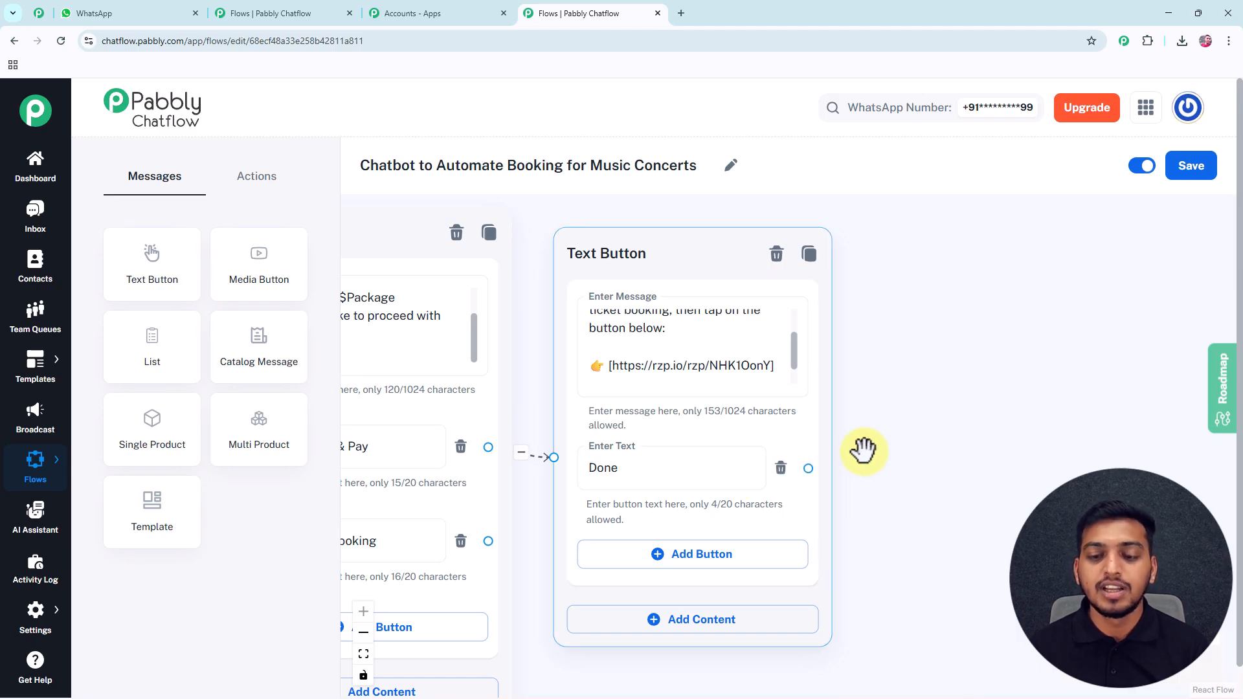
drag(818, 412, 781, 402)
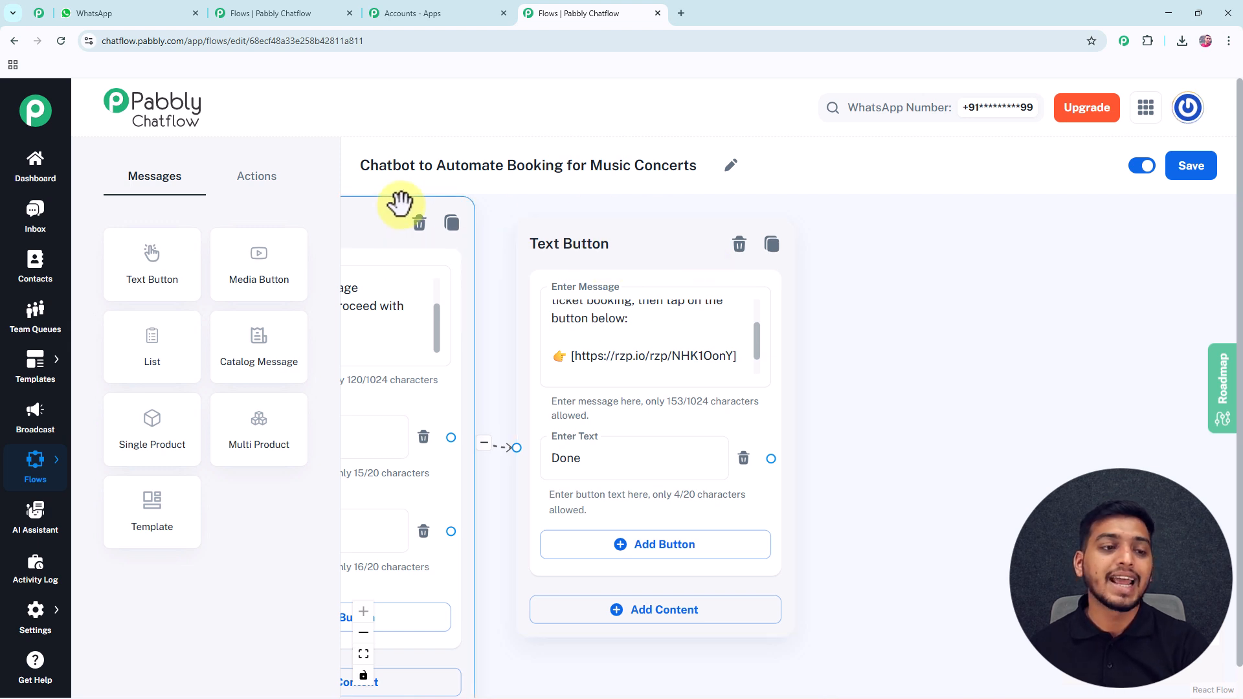
Add a Text Button promising payment verification, an e-mailed ticket and venue/7:00 PM IST details, linked from Done.
drag(185, 254, 931, 369)
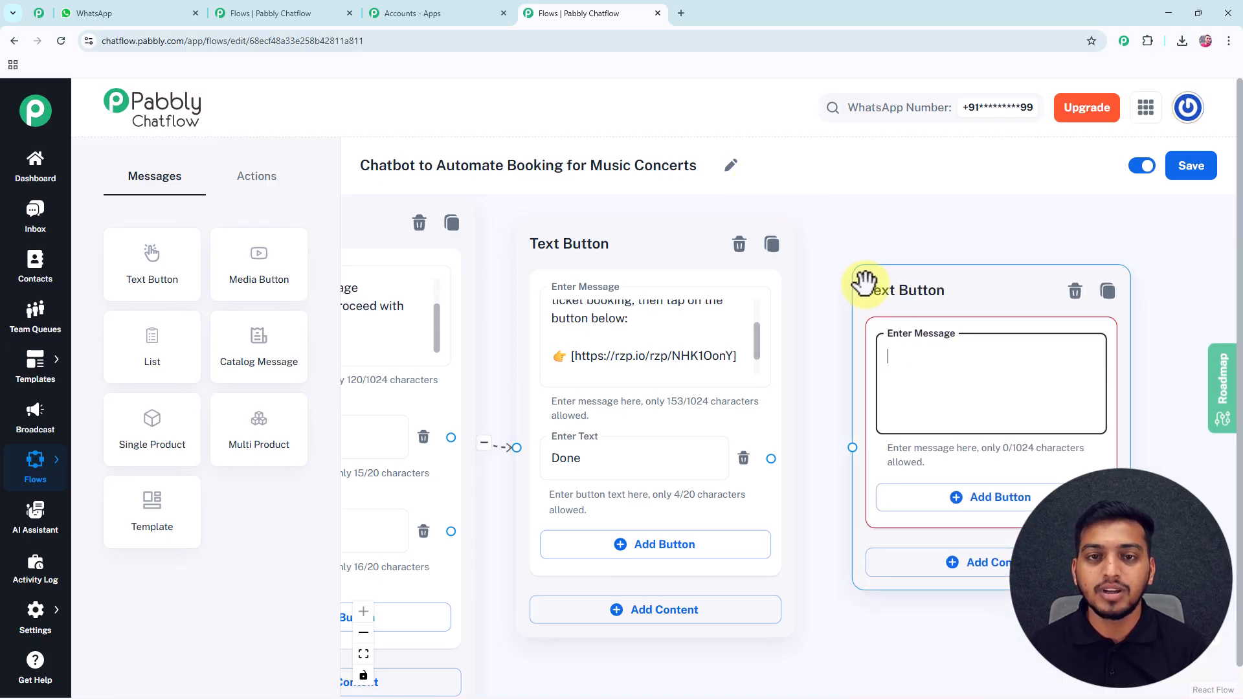
key(ctrl+v)
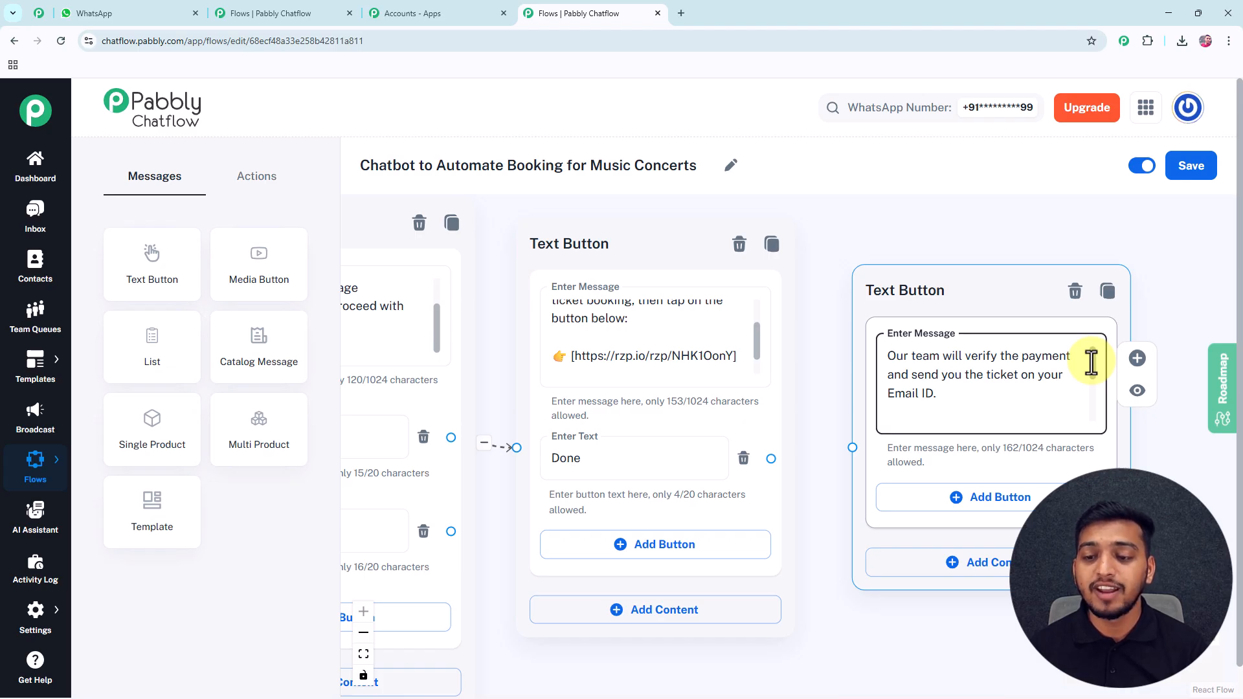
scroll(1092, 363, down, 4)
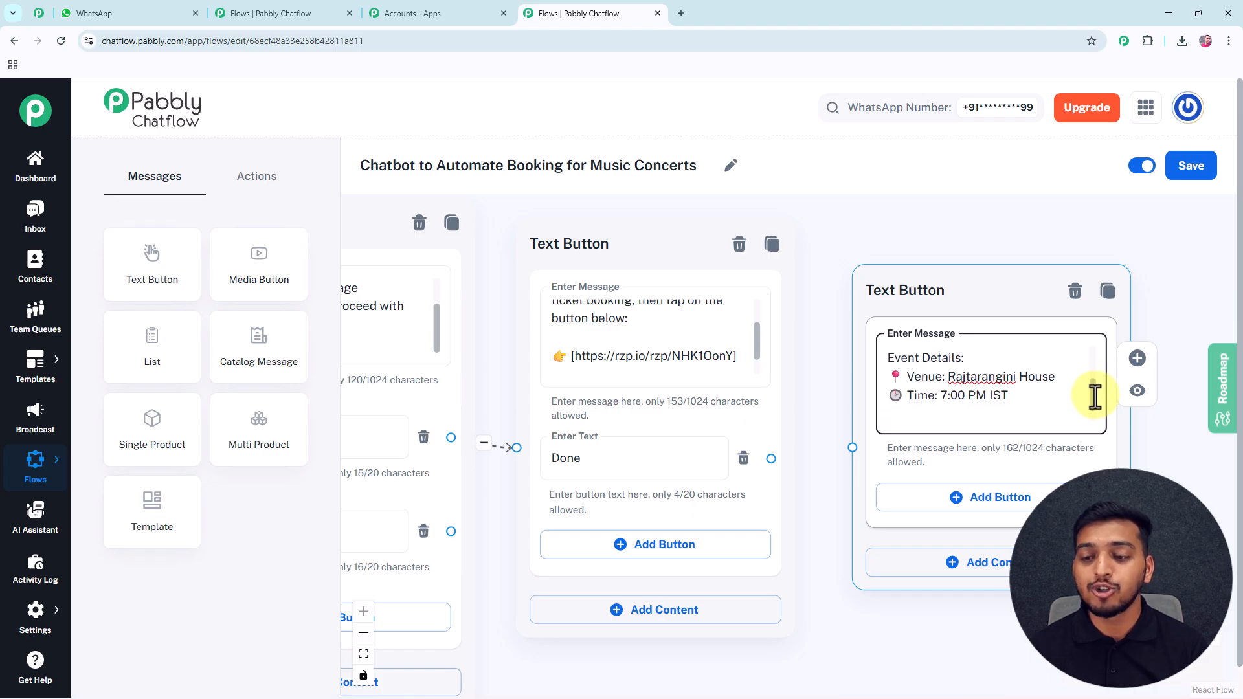
scroll(1094, 395, down, 1)
scroll(1094, 400, up, 1)
scroll(1094, 400, down, 2)
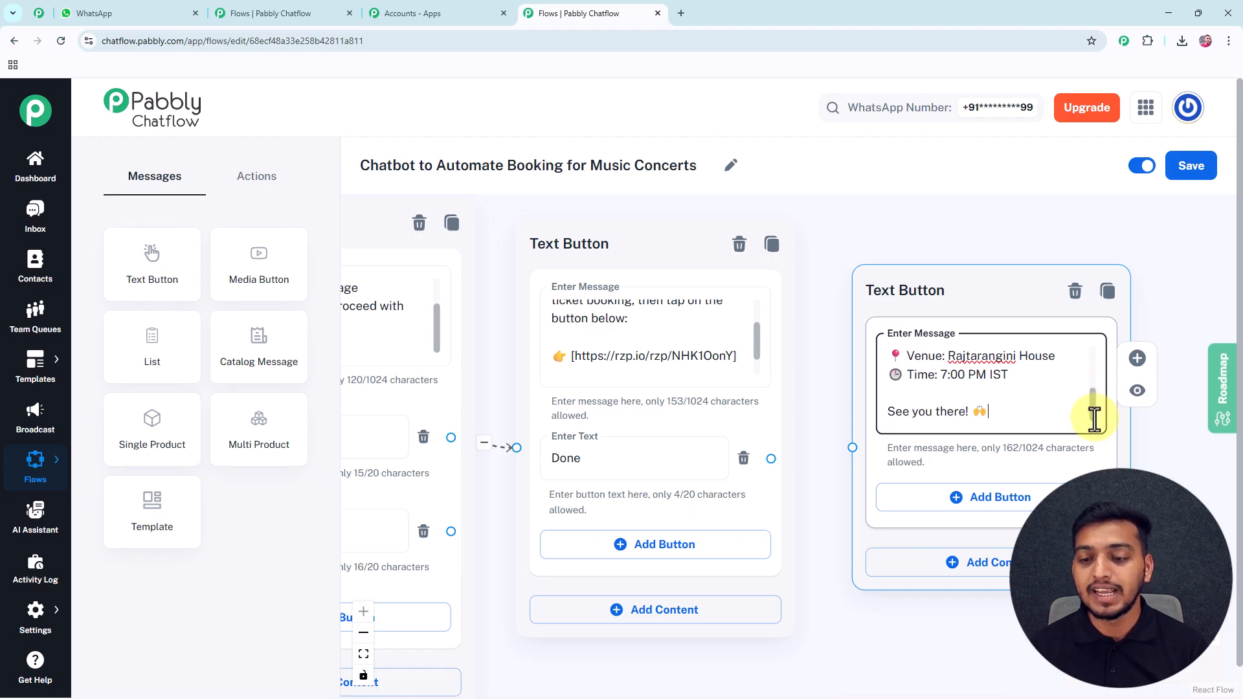
drag(770, 458, 1060, 275)
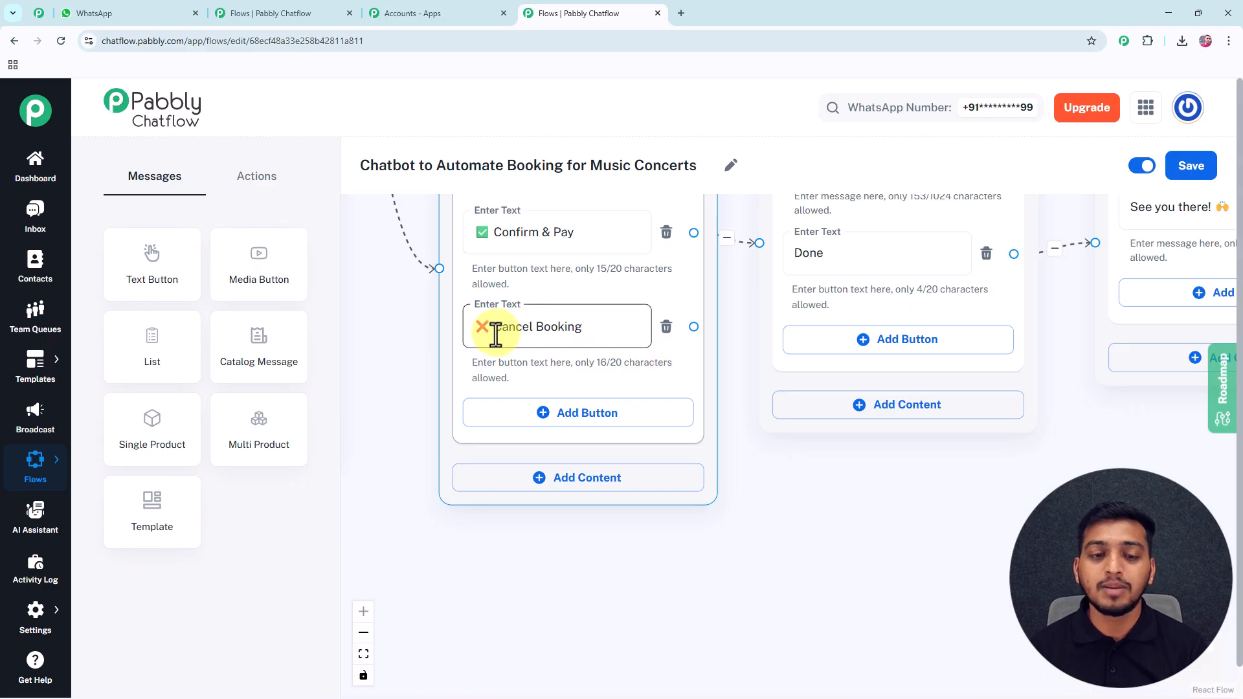
Link Cancel Booking to a new Text Button offering payment till midnight today with a Pay Now button.
drag(157, 266, 771, 440)
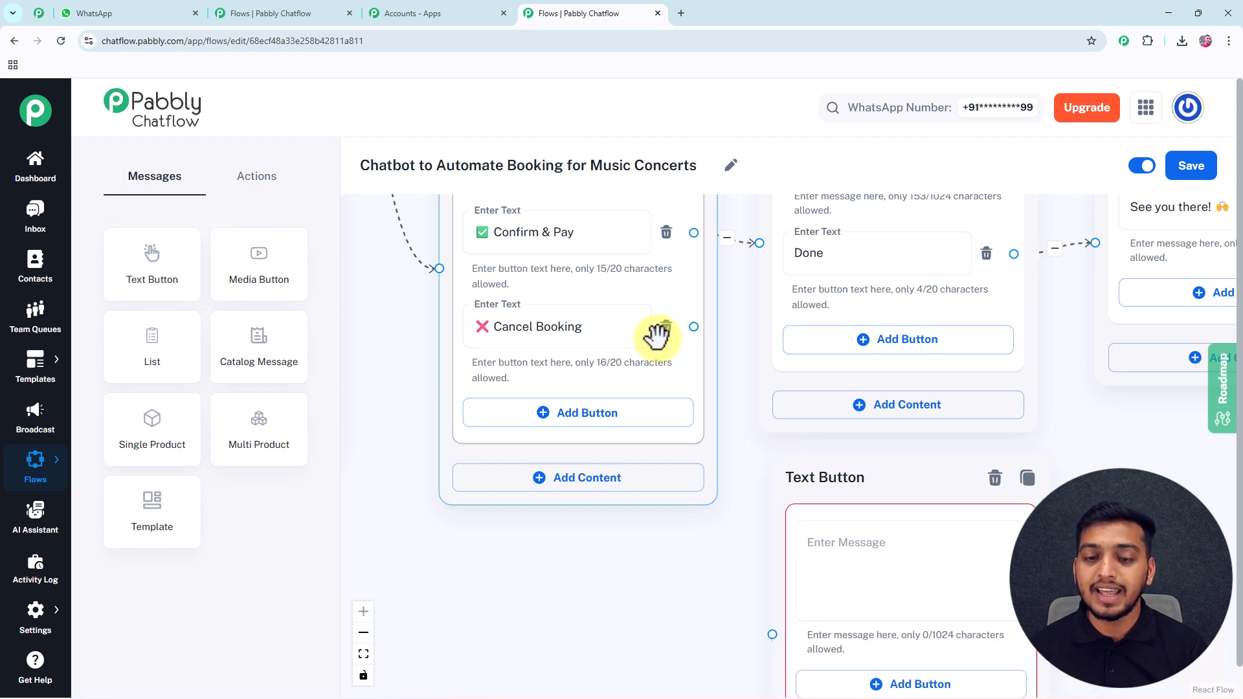
drag(693, 326, 773, 635)
click(836, 561)
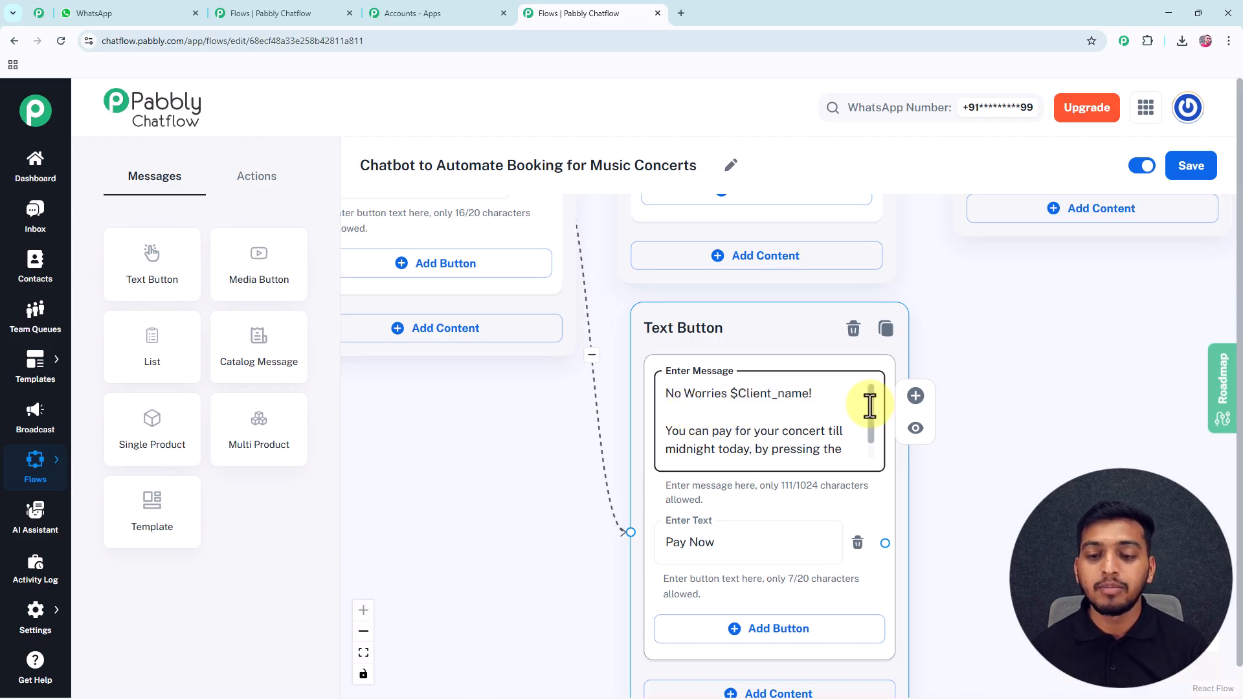
drag(869, 406, 870, 424)
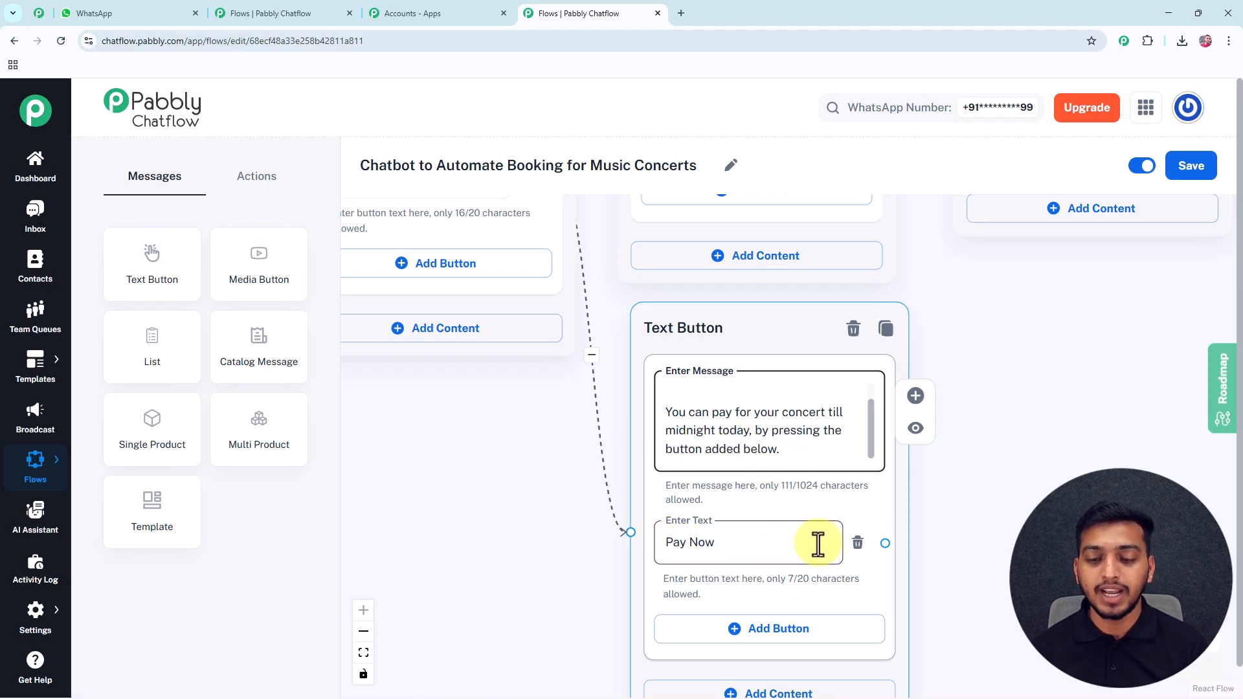
scroll(997, 401, down, 2)
drag(990, 416, 804, 466)
scroll(872, 402, down, 3)
Connect the Pay Now button to the payment-link message.
click(650, 282)
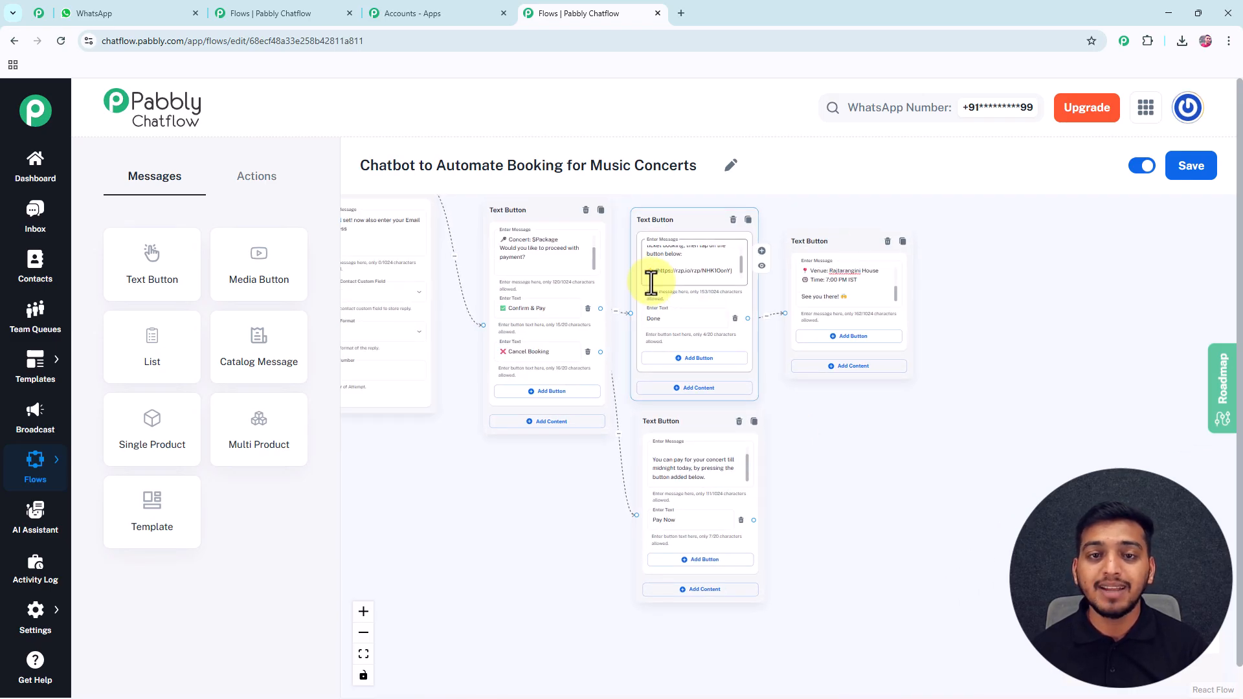
click(751, 514)
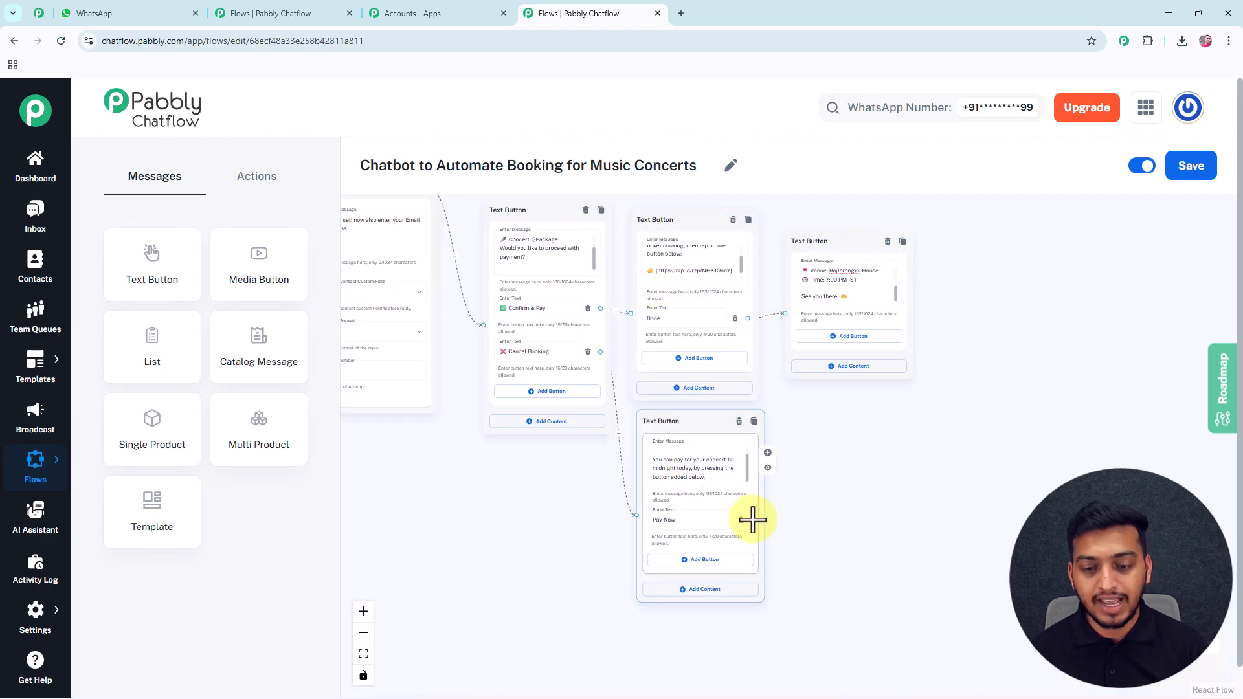
drag(753, 521, 629, 312)
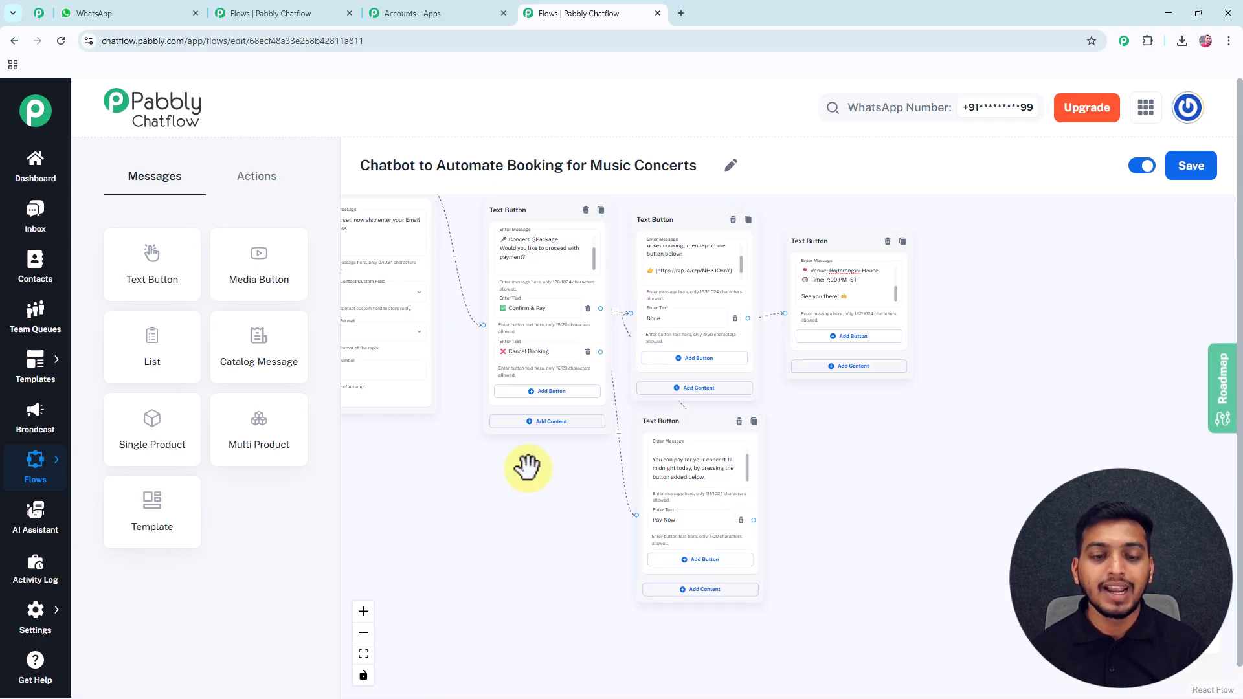
Pan back to the welcome Text Button with View Upcoming shows, Book Tickets and Contact Support.
scroll(832, 458, down, 6)
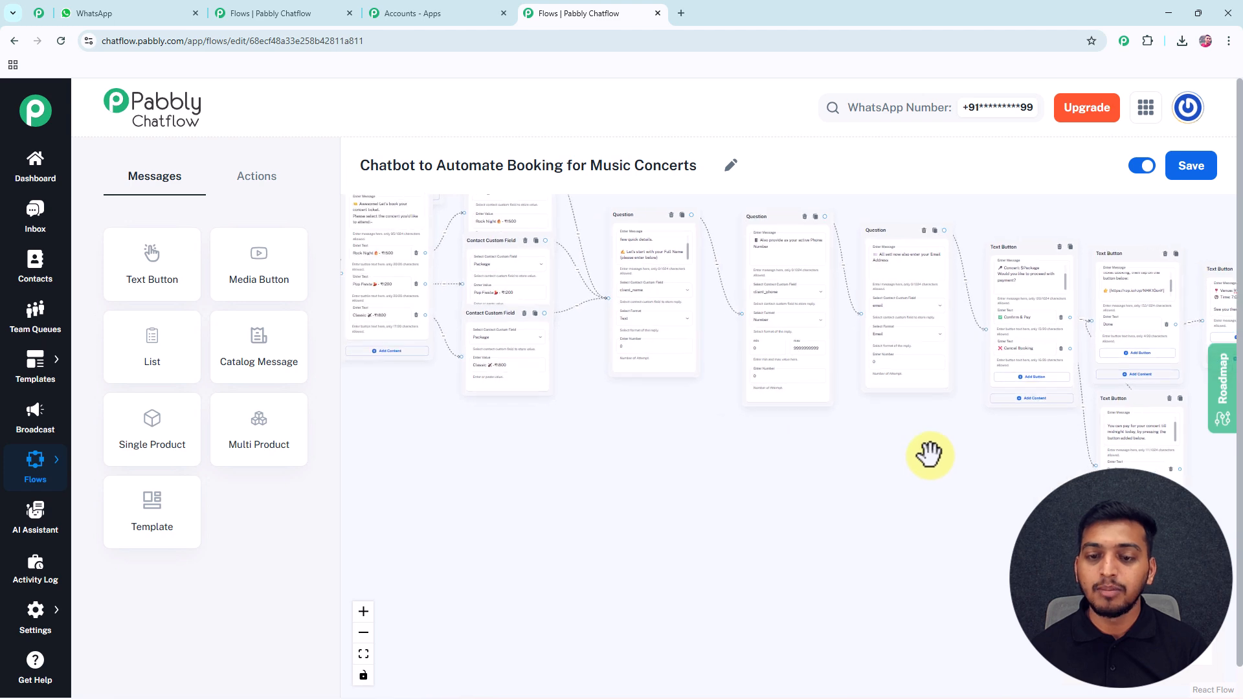
drag(732, 465, 984, 502)
scroll(635, 311, up, 4)
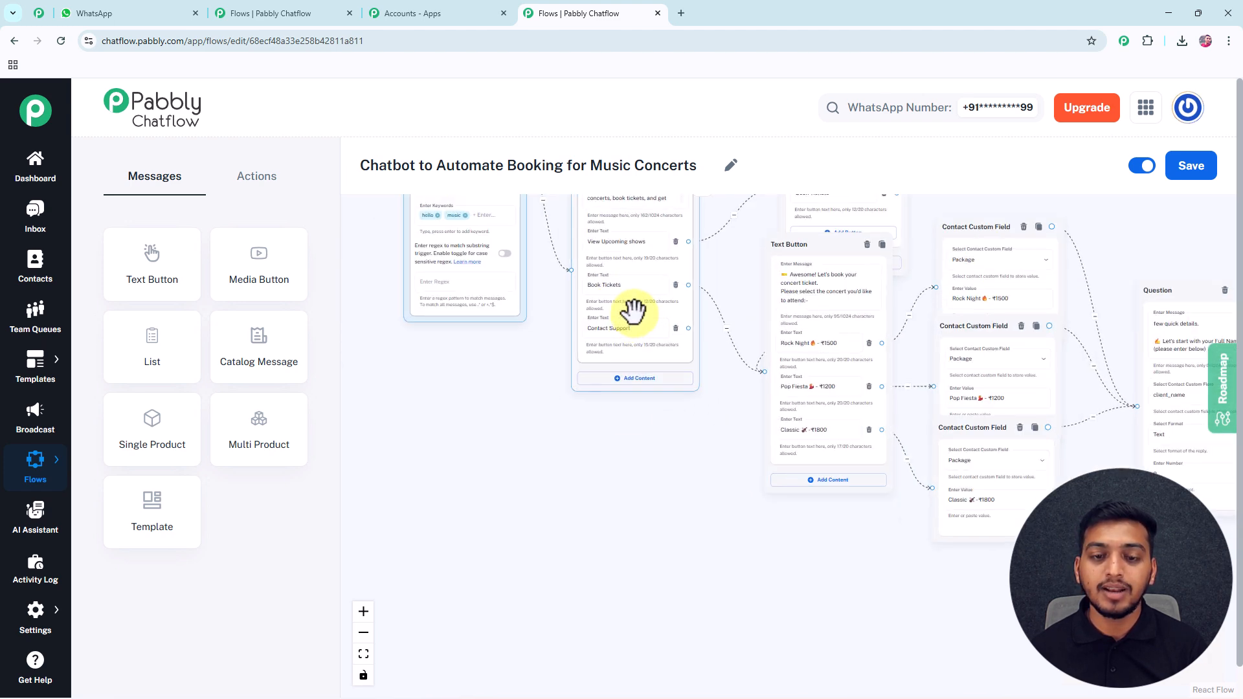
drag(641, 436, 563, 433)
drag(560, 352, 532, 361)
click(502, 335)
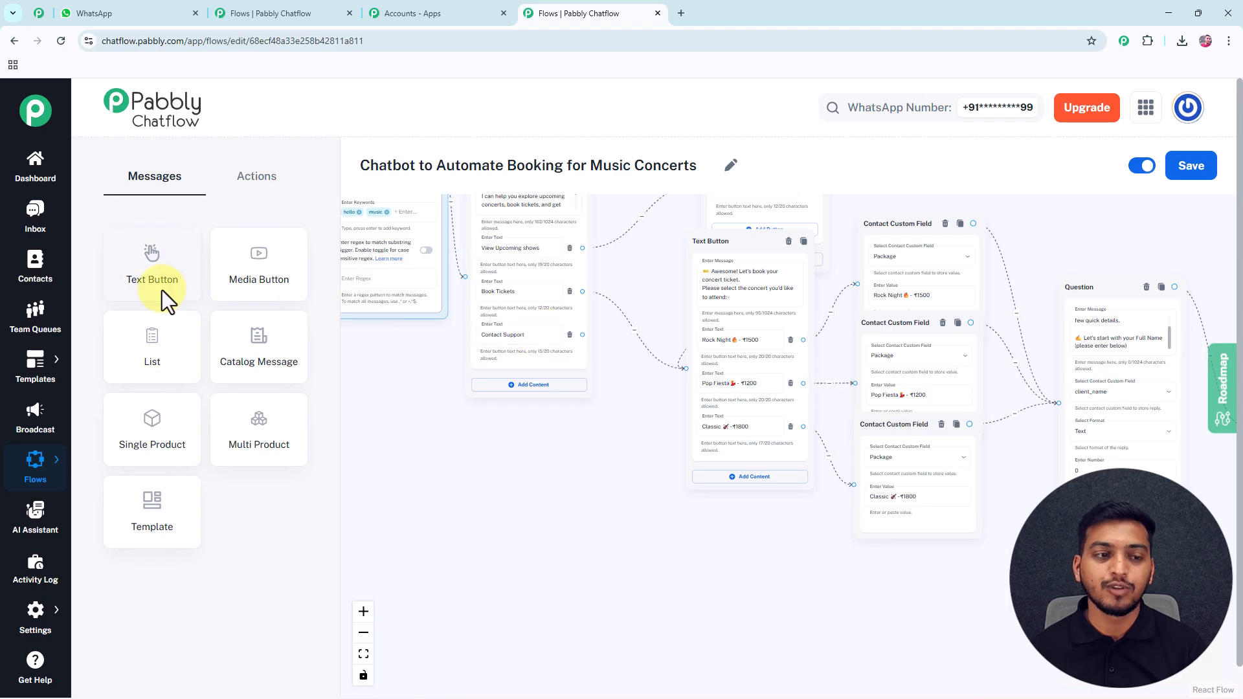
Add a Text Button after Contact Support holding the pasted 'No problem' support reply.
drag(158, 286, 650, 444)
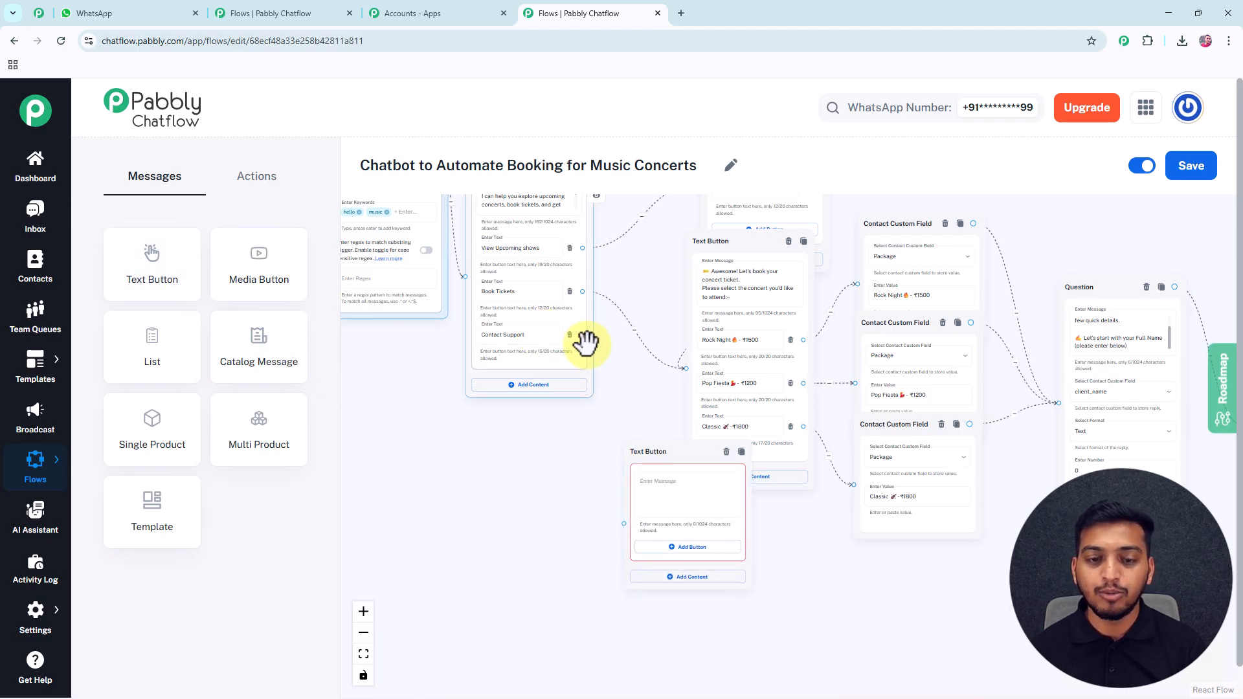
drag(583, 334, 624, 523)
click(663, 490)
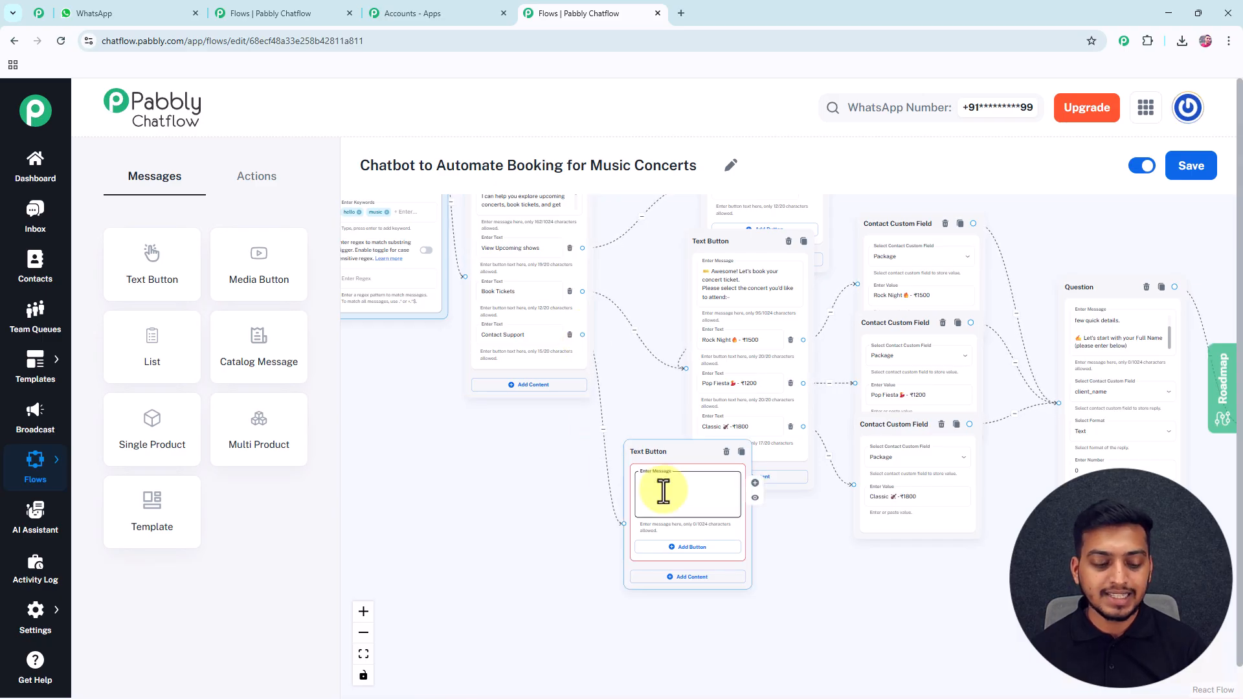
key(super+v)
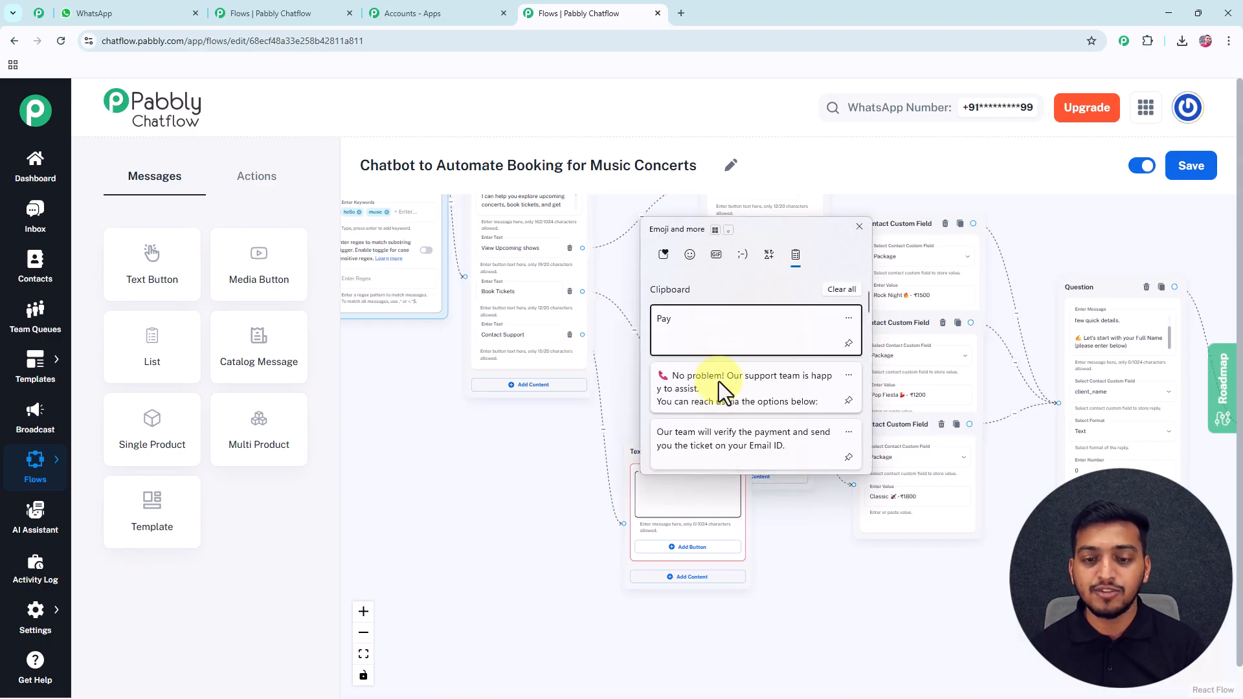
click(721, 378)
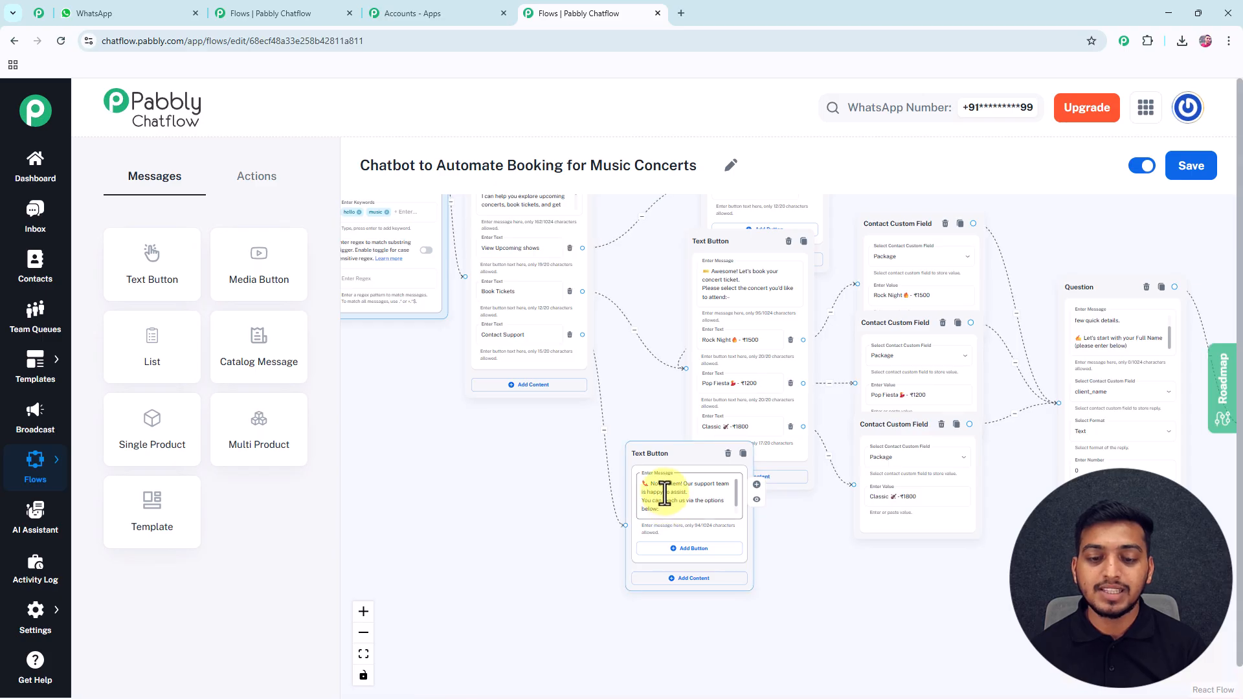
scroll(668, 500, up, 3)
scroll(690, 493, up, 2)
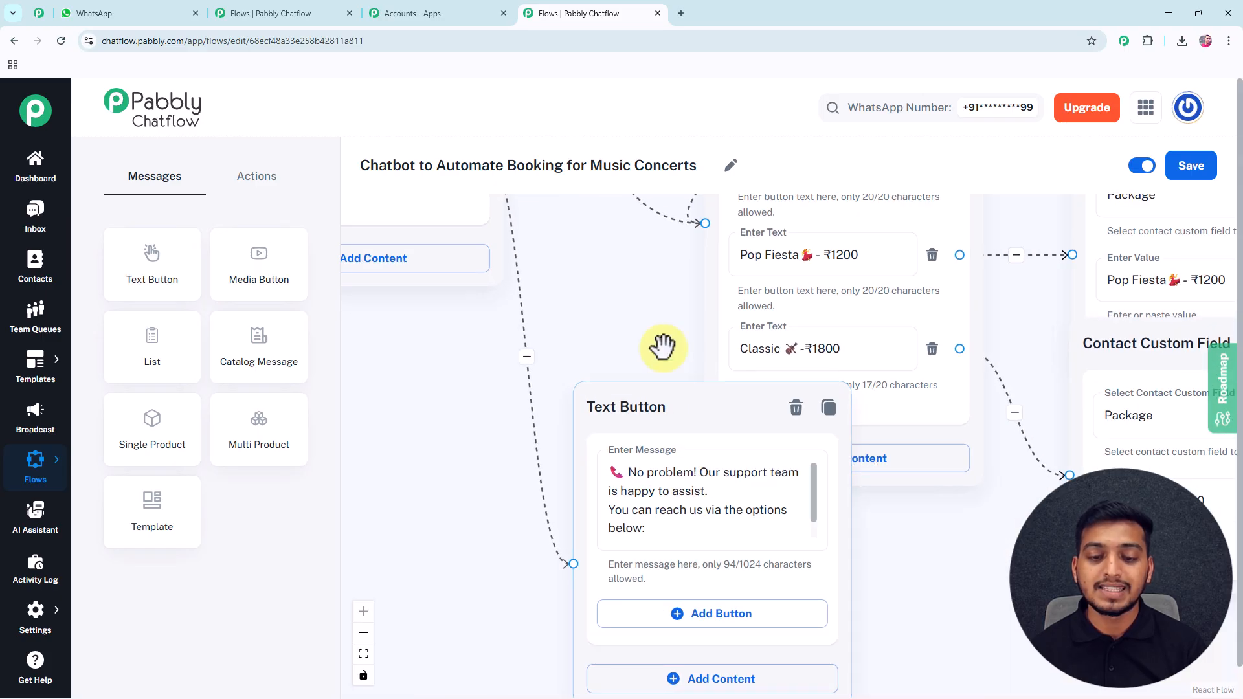
drag(659, 346, 602, 290)
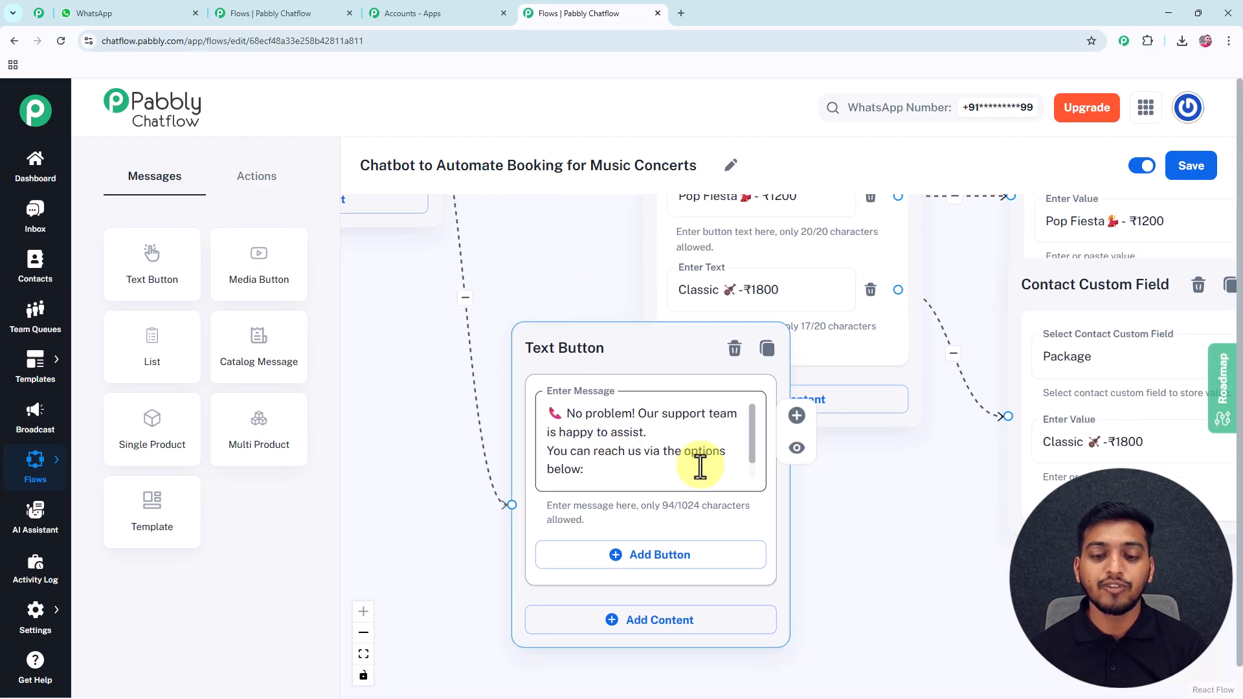
drag(755, 444, 753, 464)
Give the support reply three options: Chat, Send Email and Call Us.
click(664, 557)
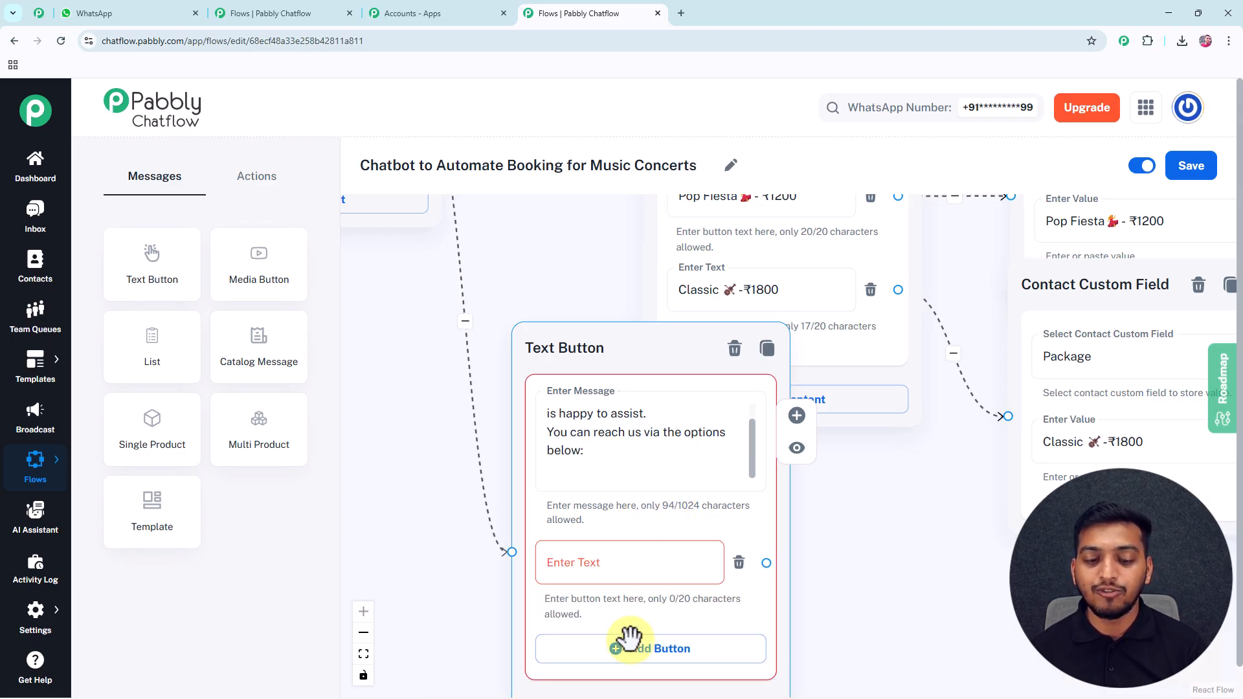
click(665, 649)
drag(813, 600, 801, 460)
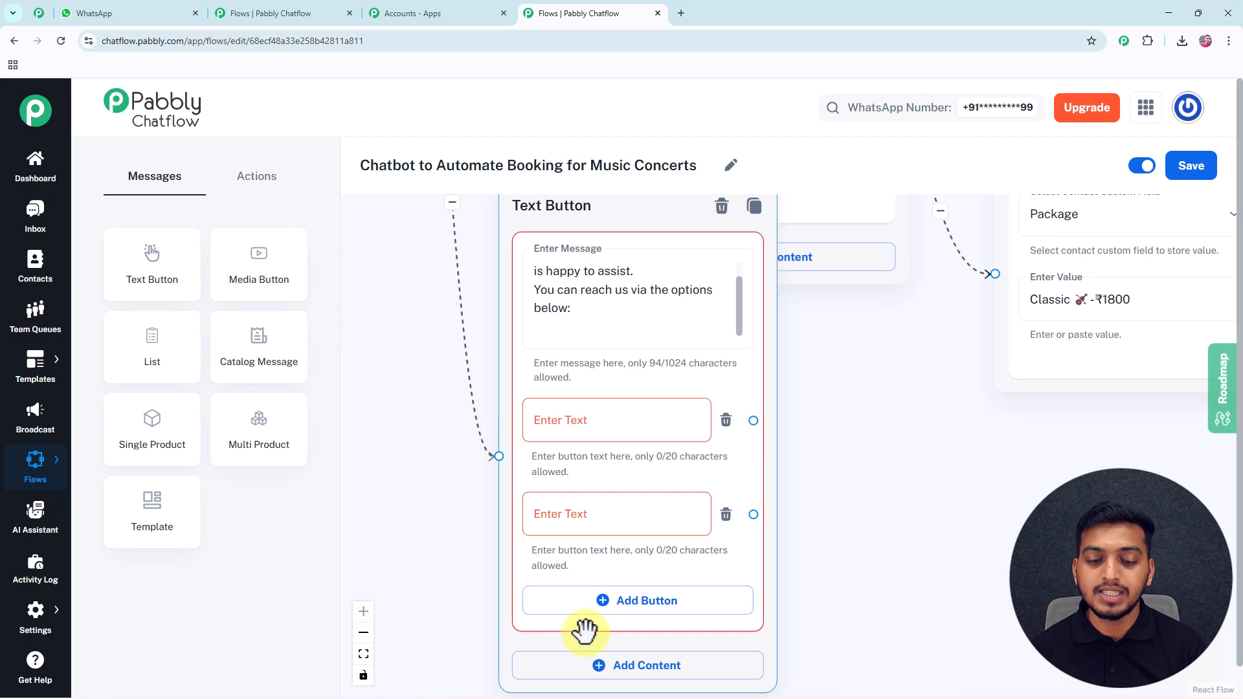
click(625, 602)
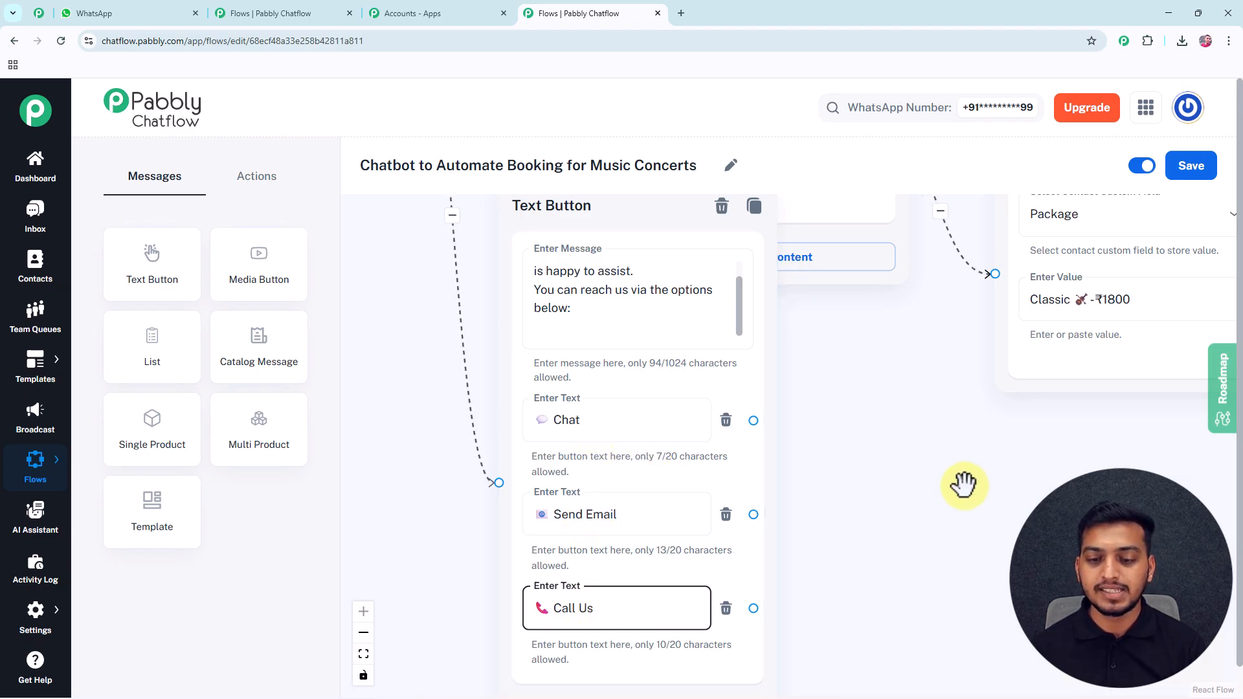
scroll(960, 492, down, 2)
drag(960, 502, 758, 464)
Add two empty Text Button nodes, linking the Chat option to the first.
drag(184, 276, 772, 253)
drag(575, 390, 717, 378)
scroll(717, 378, down, 1)
drag(195, 253, 757, 387)
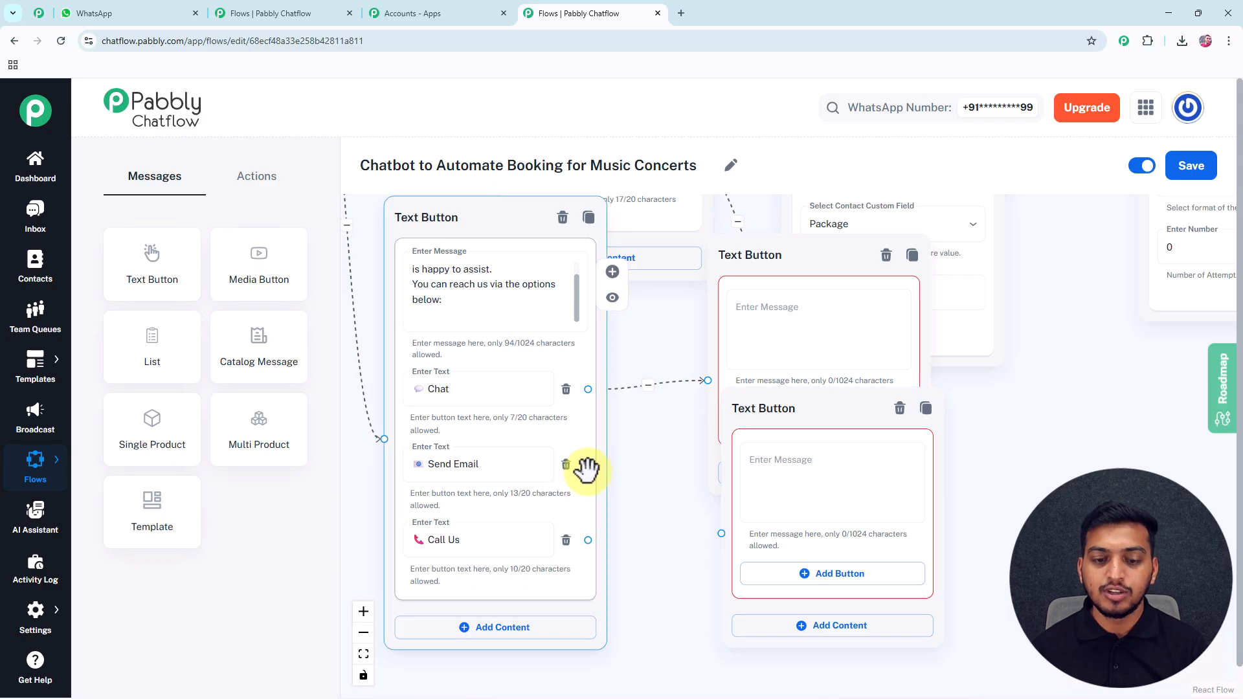
Connect Send Email to the second empty node and Call Us to a third new node.
drag(588, 465, 720, 532)
drag(144, 285, 833, 635)
drag(1060, 541, 959, 293)
drag(847, 412, 739, 336)
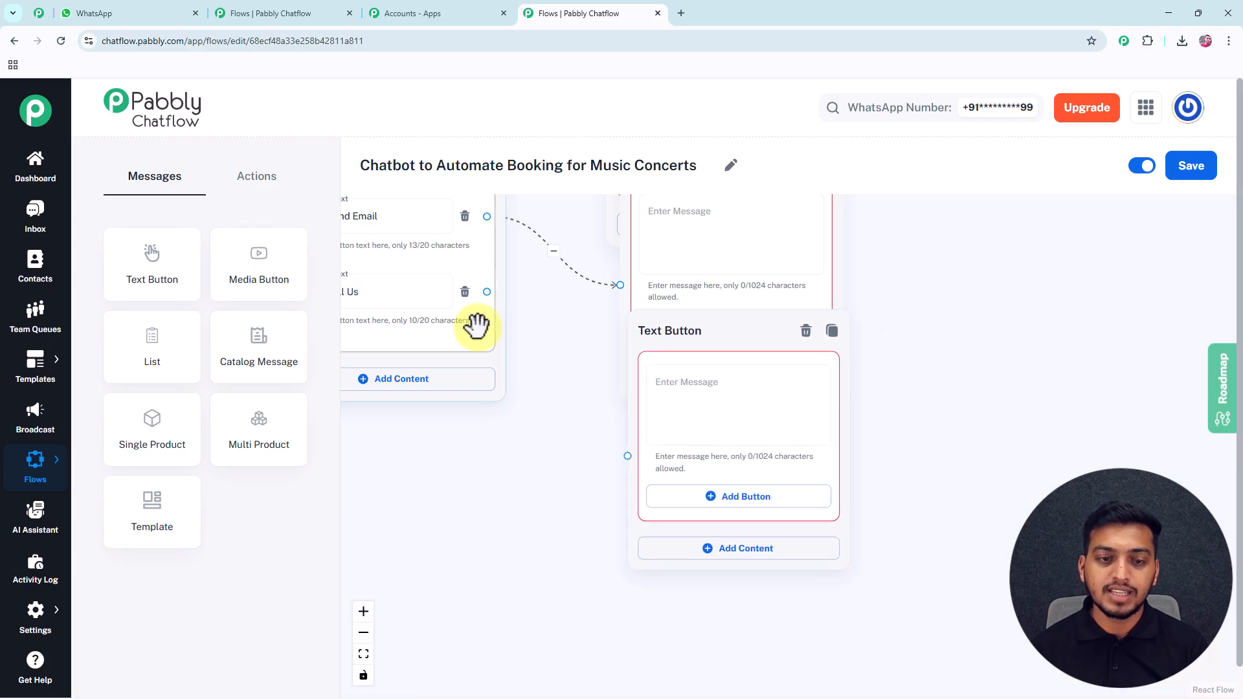
drag(487, 291, 625, 455)
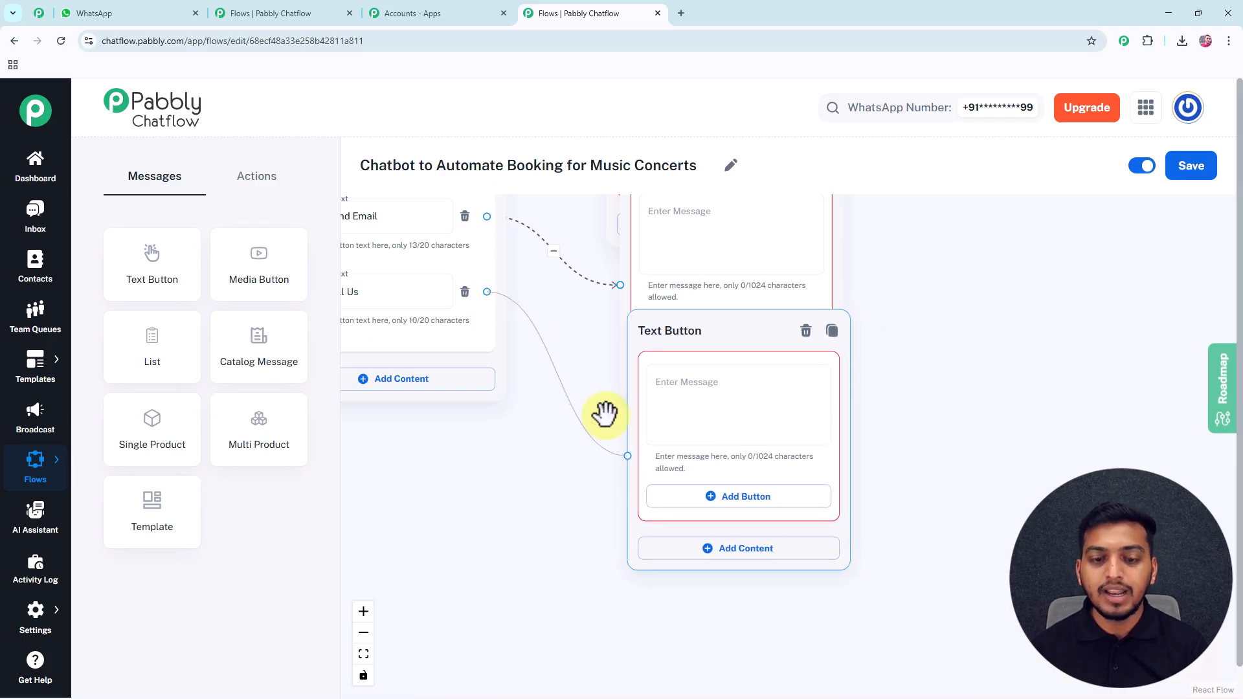
scroll(585, 380, down, 3)
drag(603, 583, 624, 634)
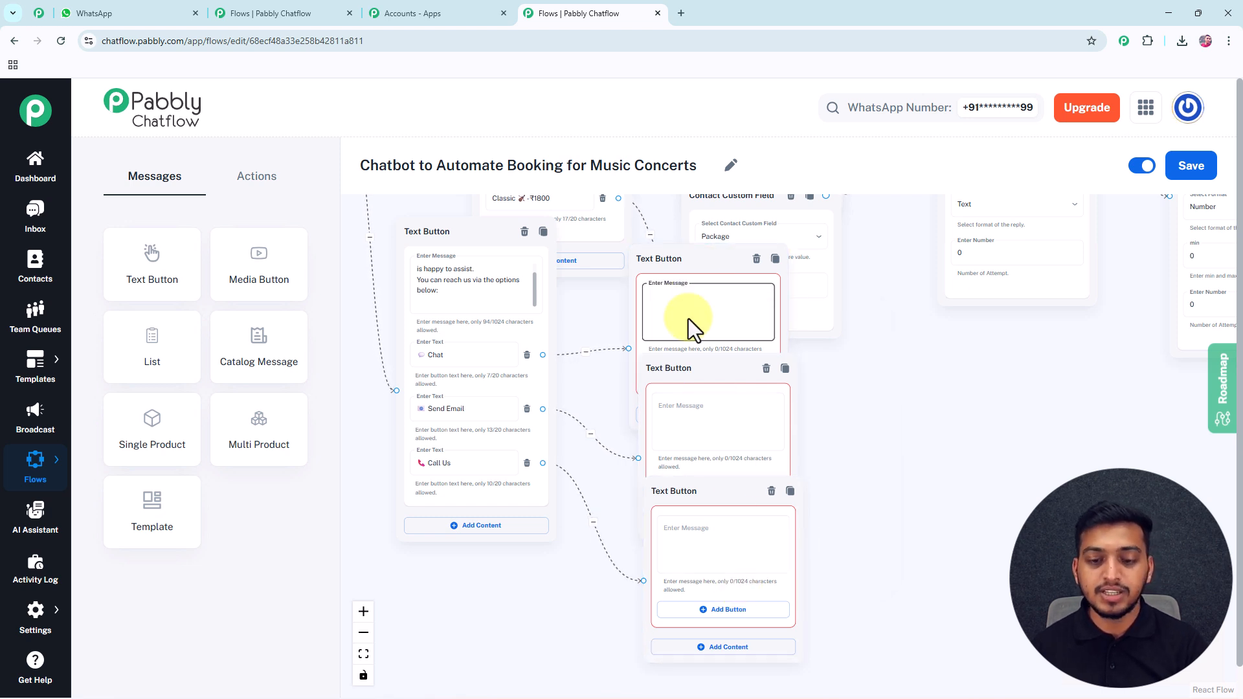
Paste the connecting-to-support, email-support and call-us opening-hours messages into the three replies.
key(ctrl+v)
click(706, 418)
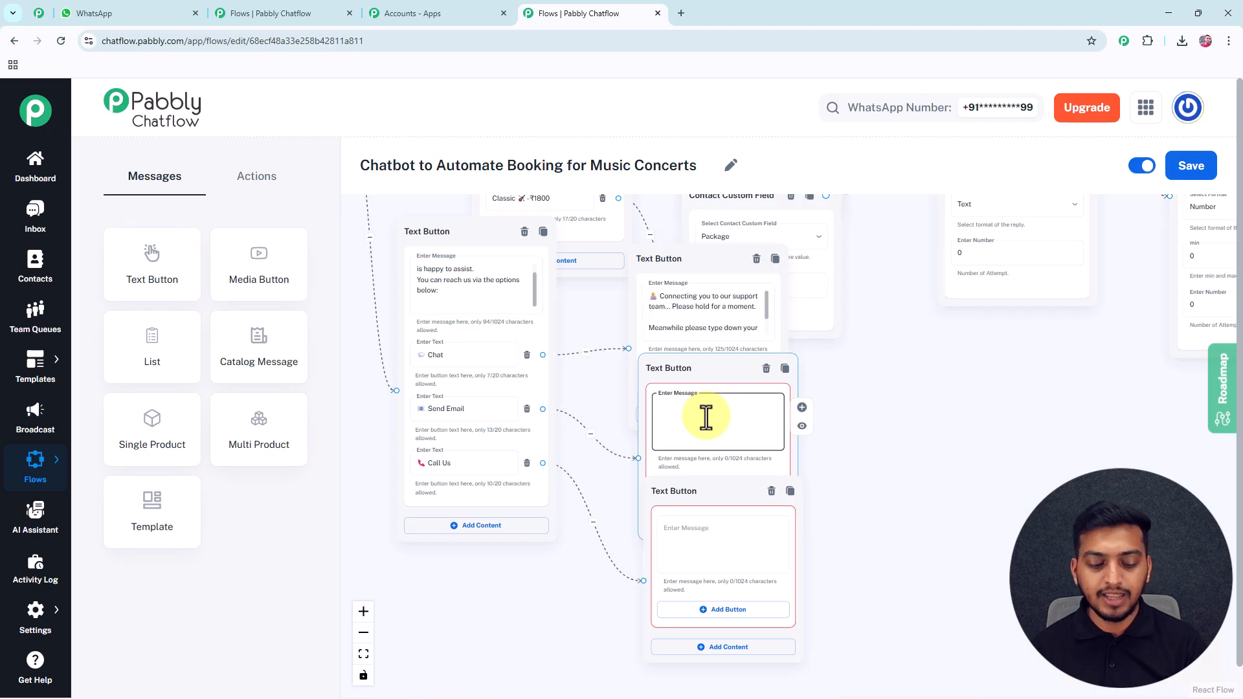
key(super+v)
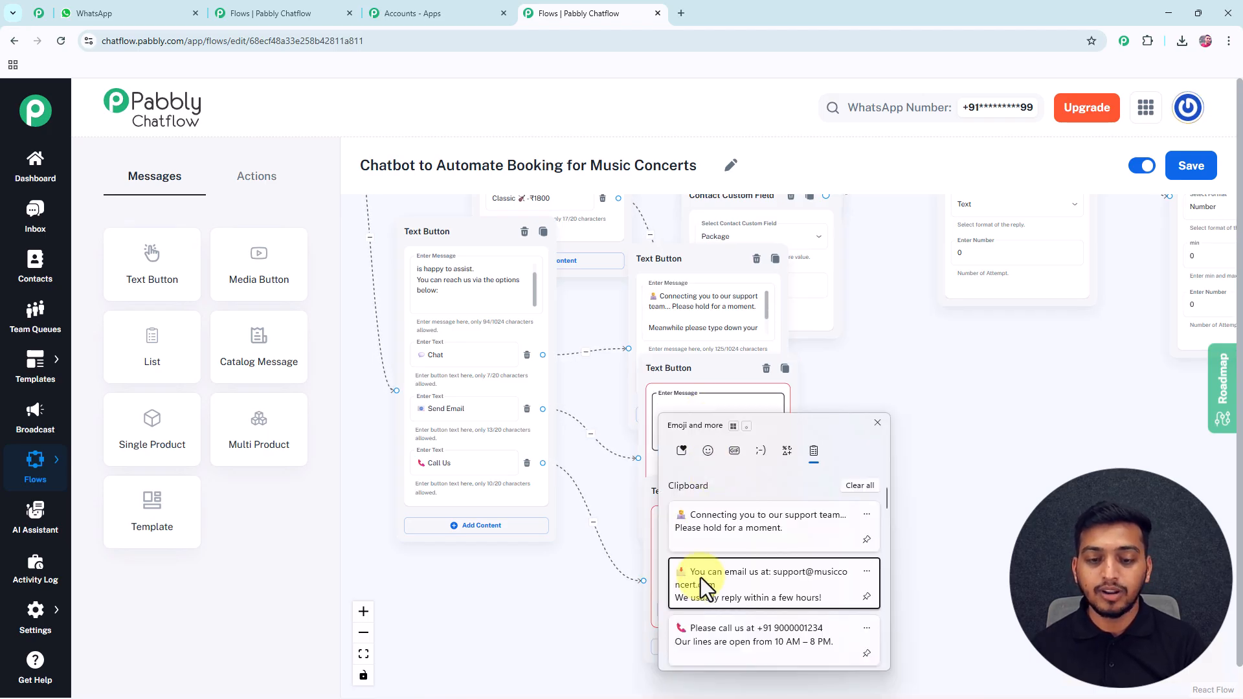
click(707, 583)
click(684, 545)
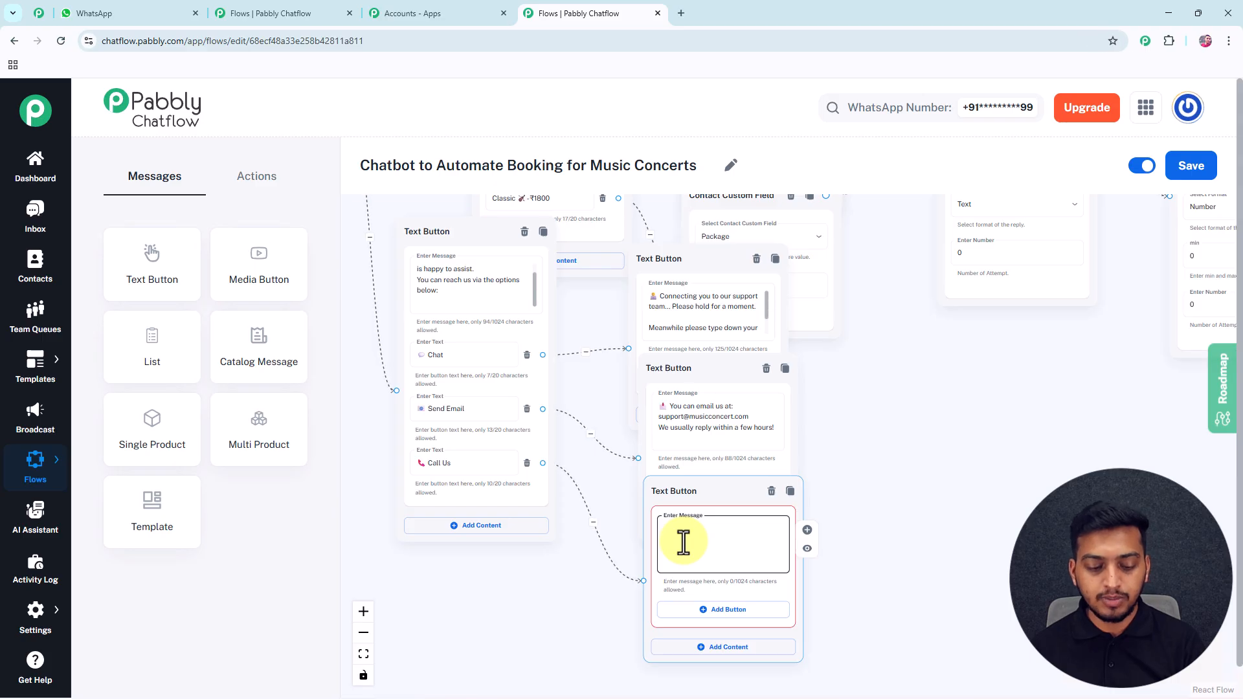
key(super+v)
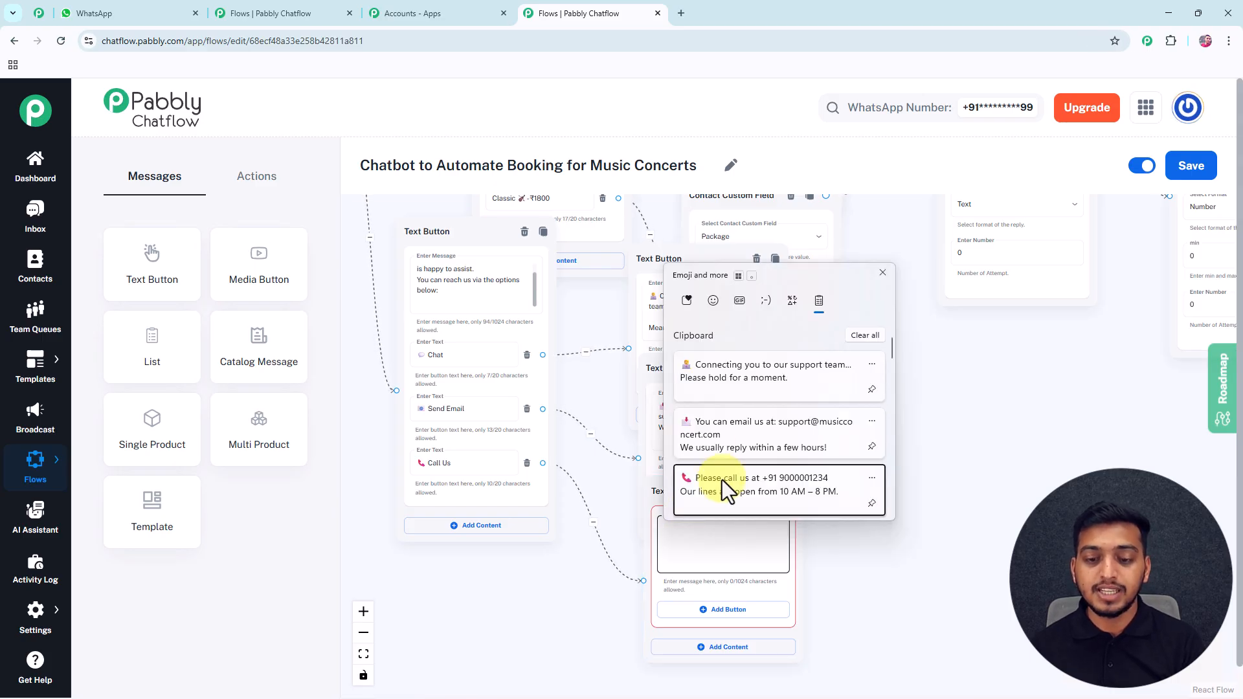
click(726, 489)
drag(838, 460, 850, 452)
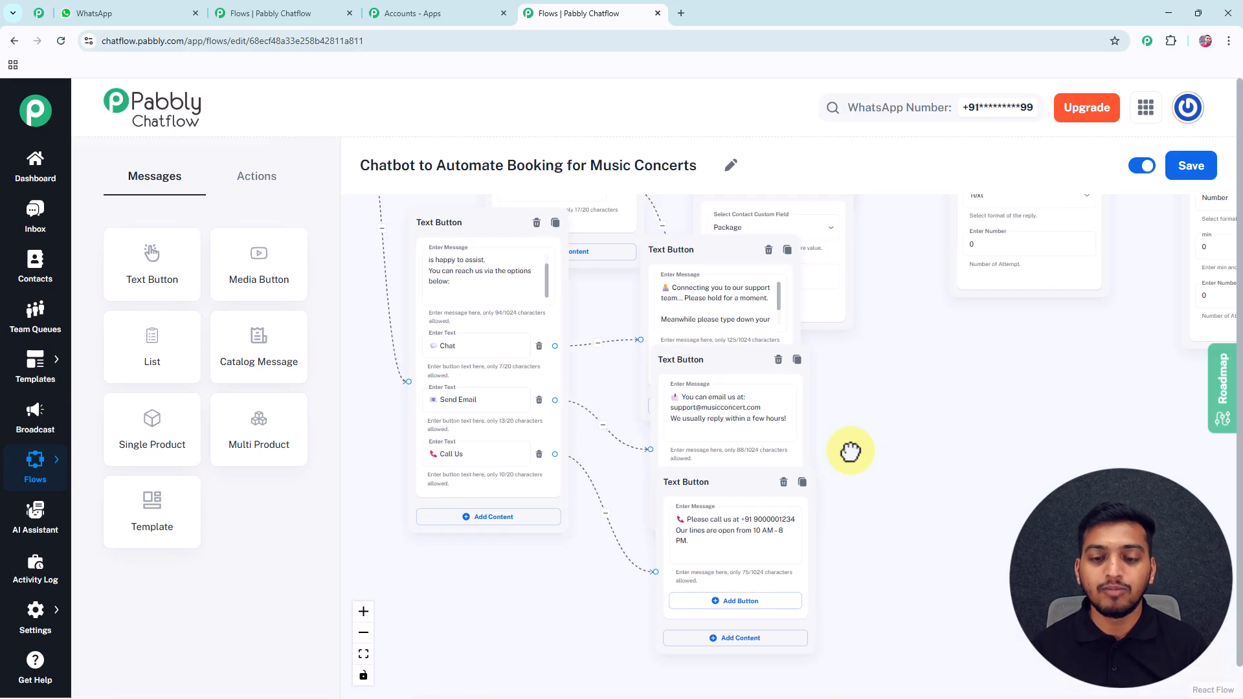
scroll(849, 447, down, 3)
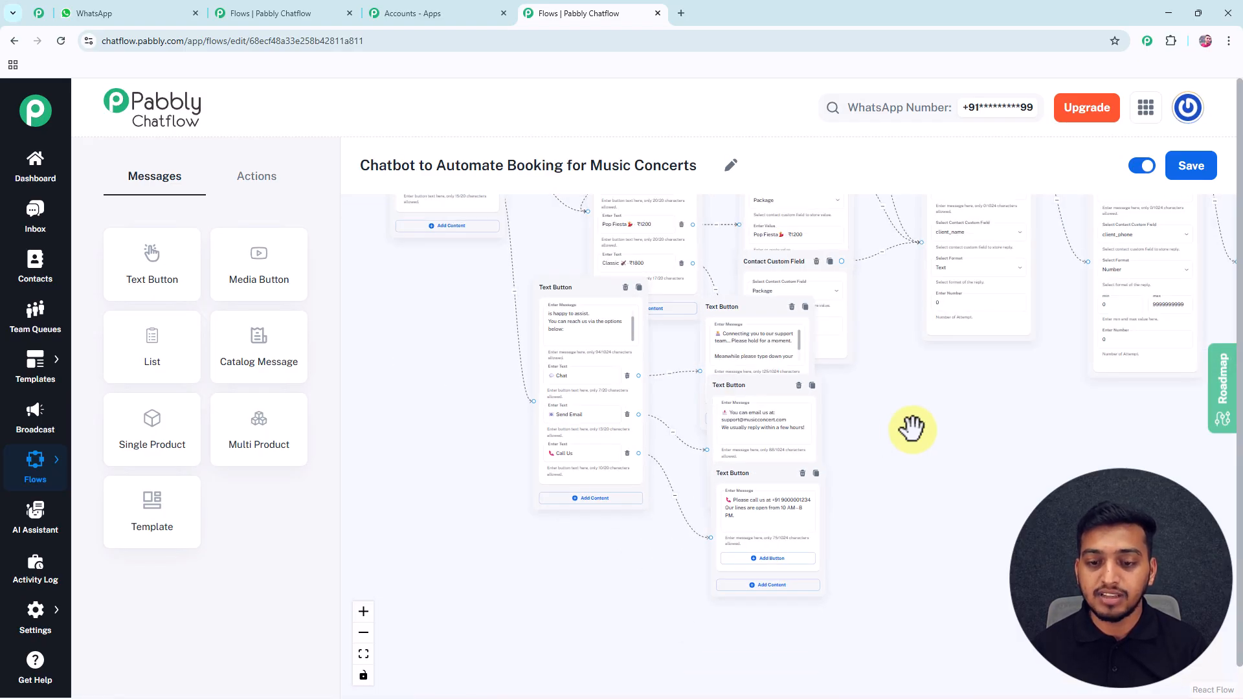
scroll(912, 427, down, 3)
scroll(889, 455, down, 4)
drag(835, 533, 678, 472)
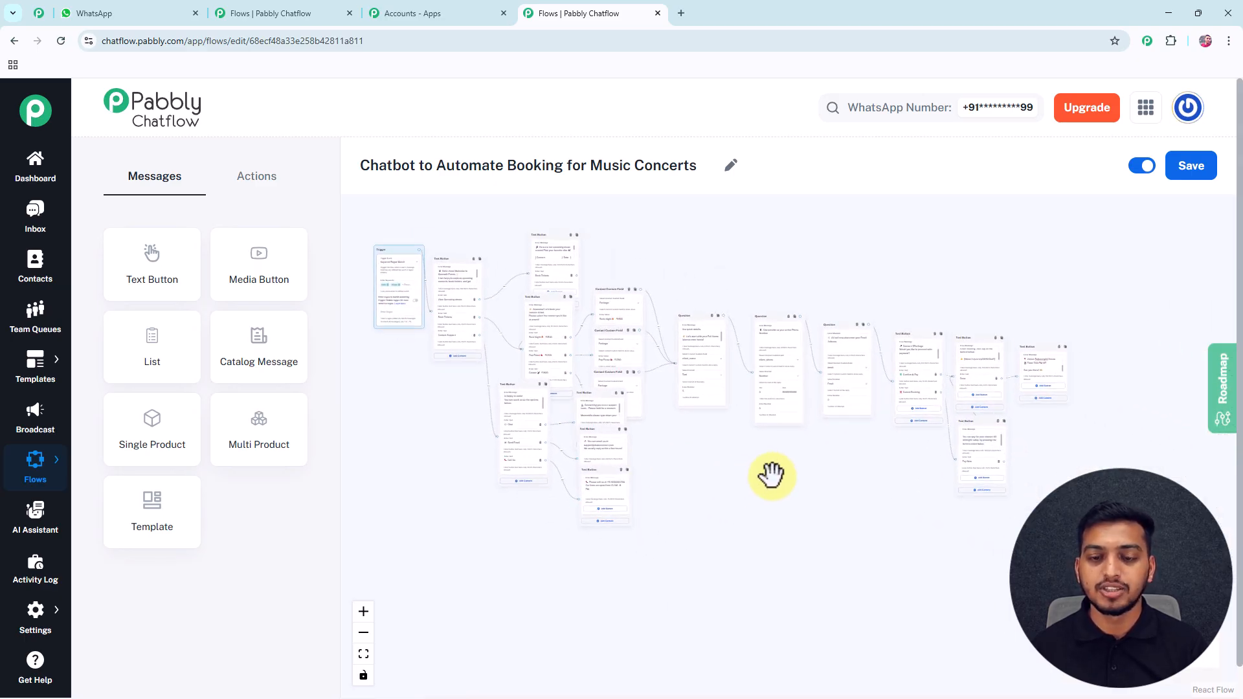
Save the concert-booking flow so it reports updated successfully.
click(1194, 170)
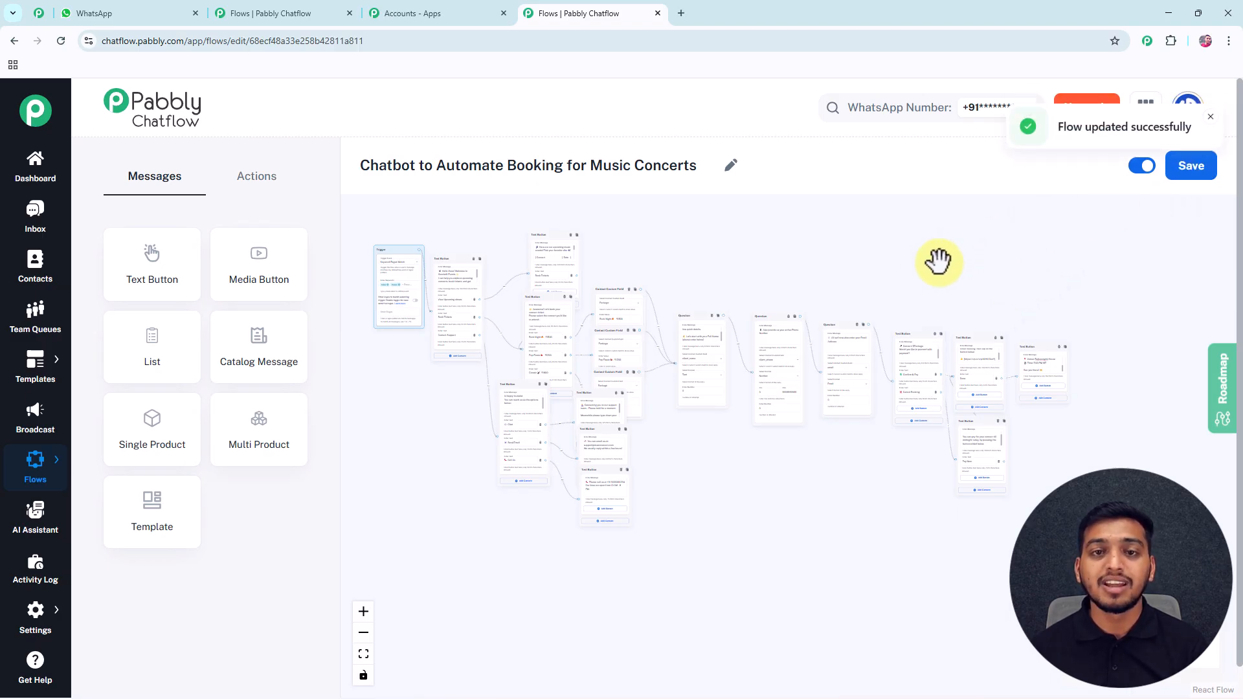
drag(882, 270, 896, 272)
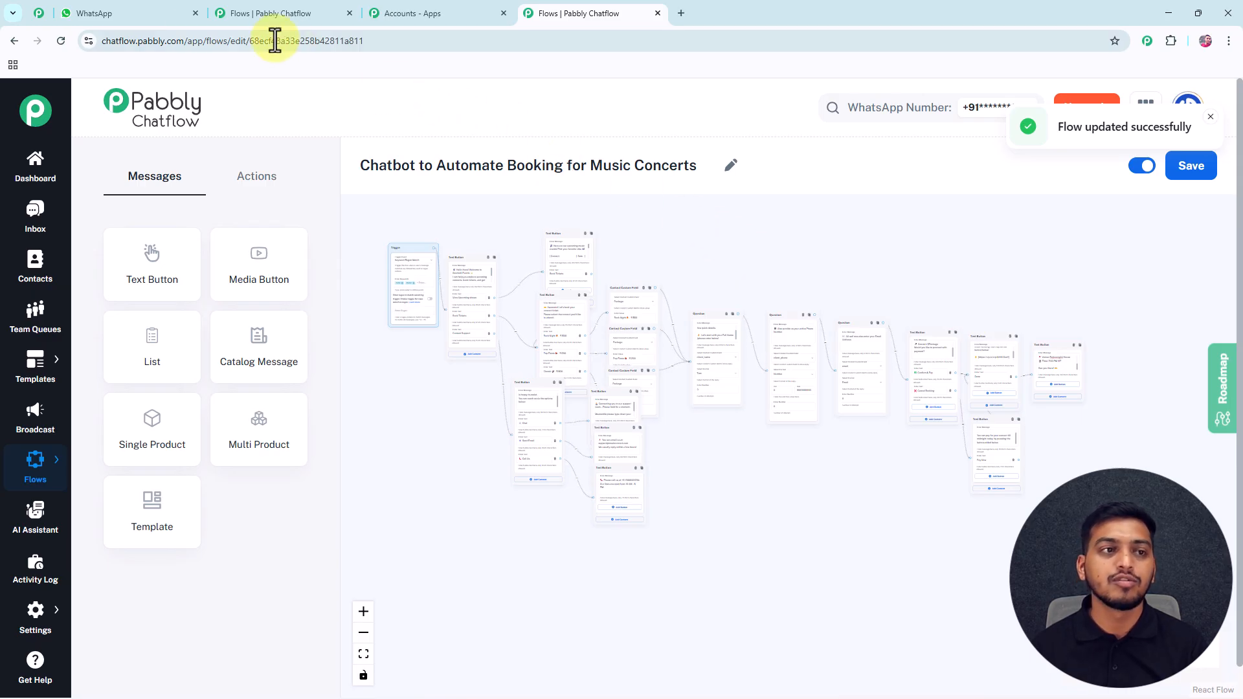
Send 'Music' in WhatsApp Web to trigger the Goodwill Events welcome, then return to the flow builder.
click(149, 22)
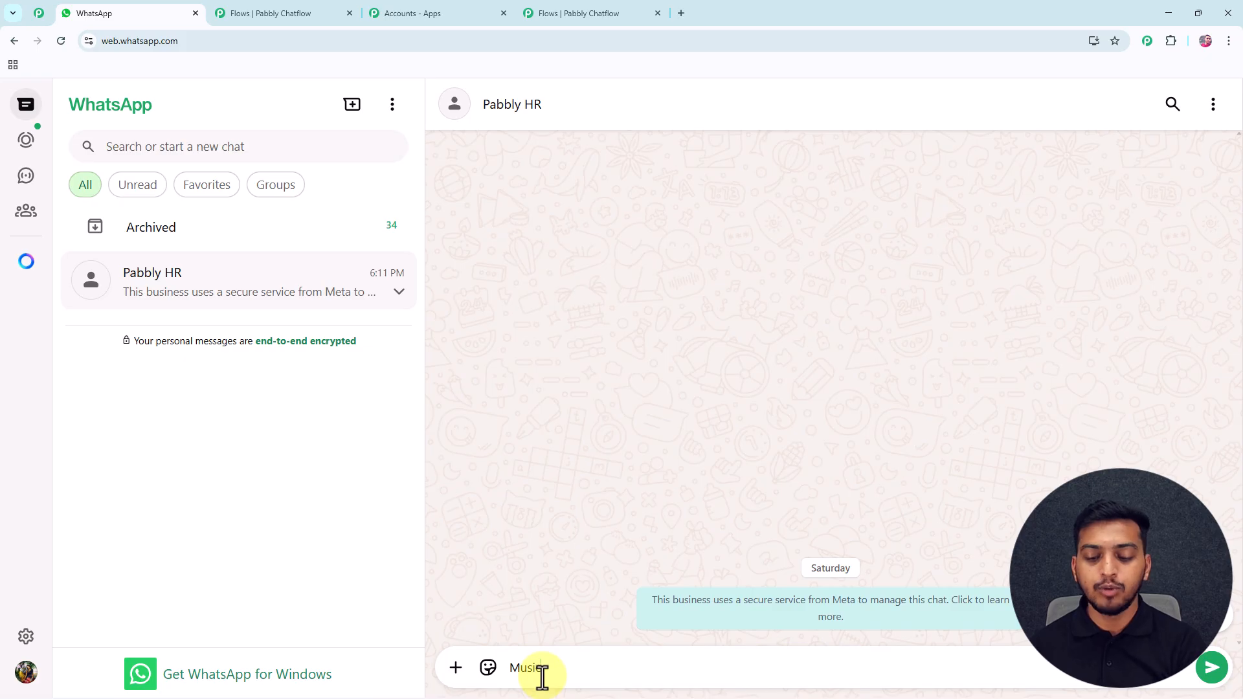
key(Return)
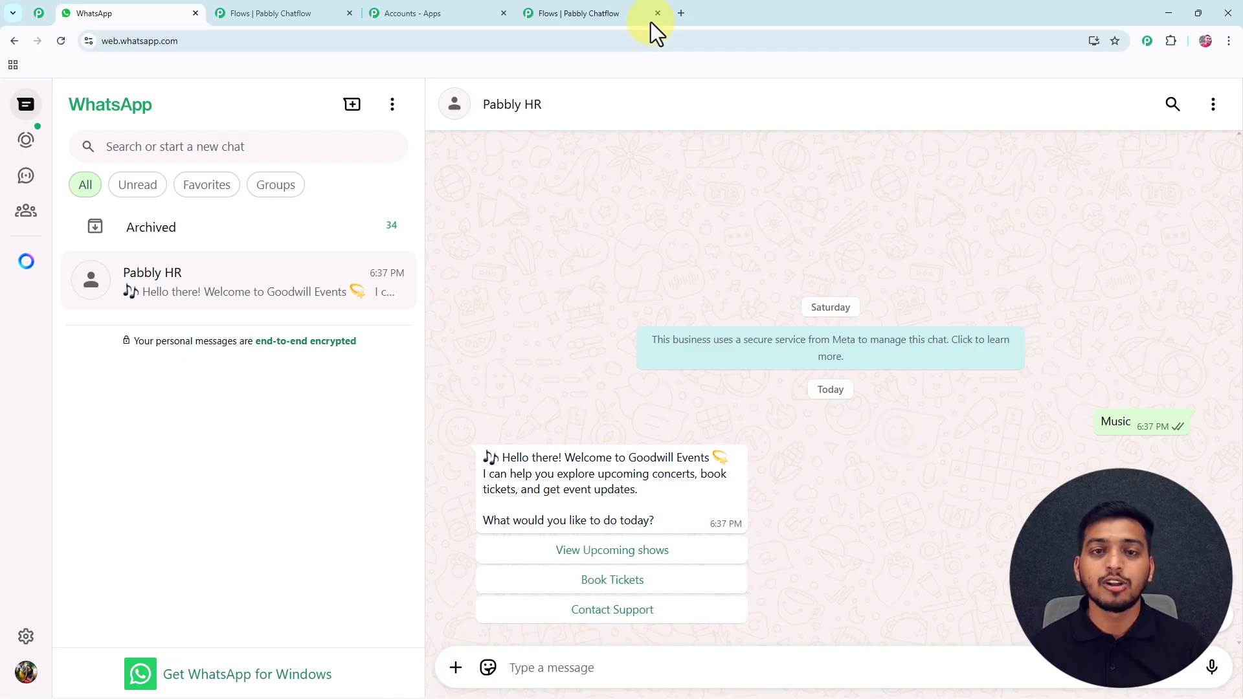
click(612, 13)
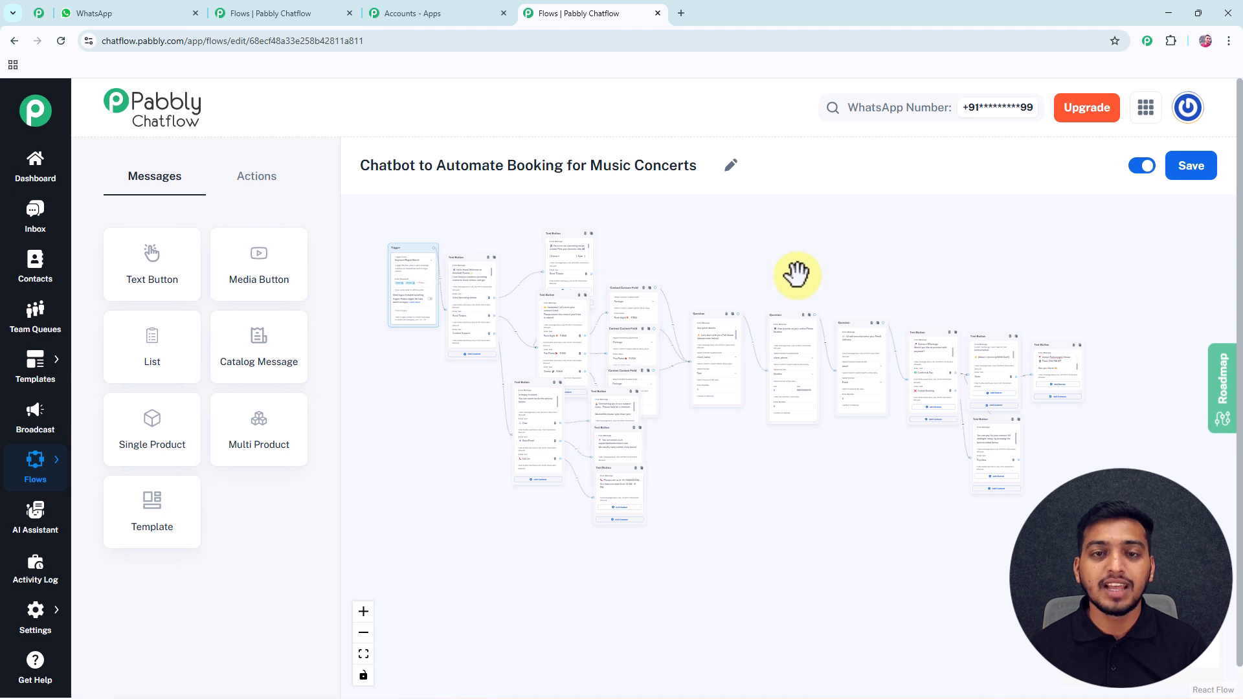